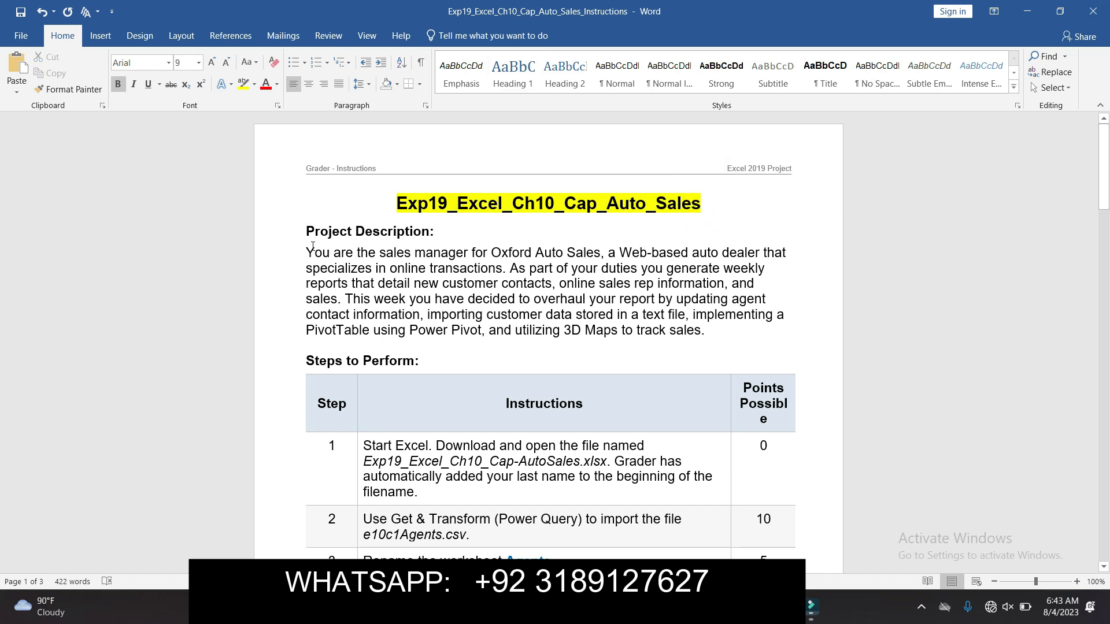
- Highlight the Project Description paragraph in yellow and clear that highlight again
{"action": "left_click_drag", "start_coordinate": [305, 249], "coordinate": [706, 331]}
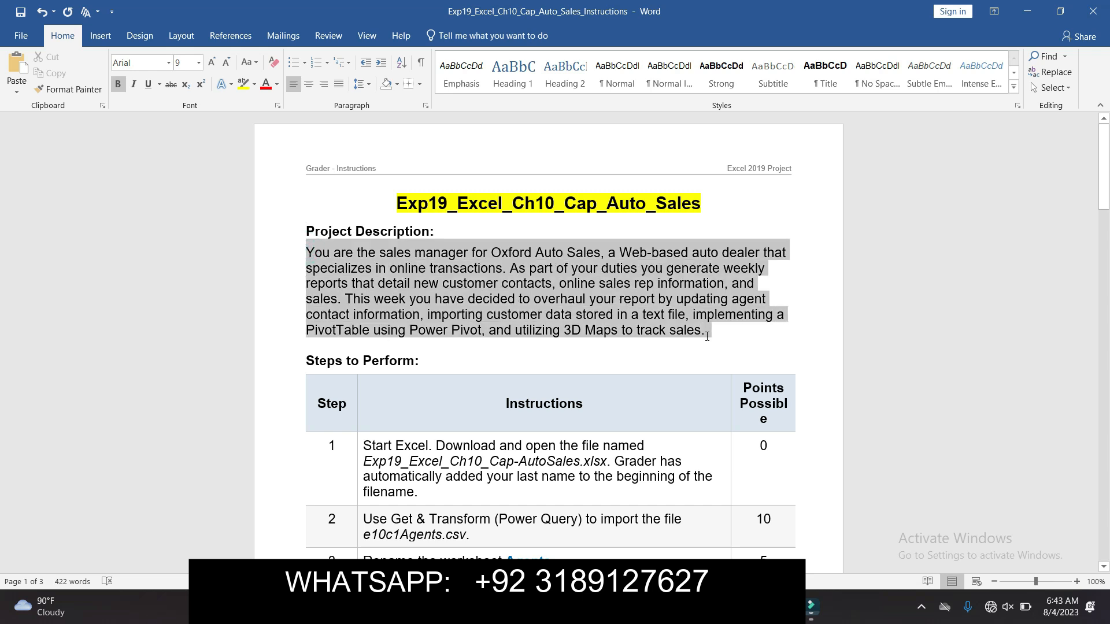
{"action": "left_click", "coordinate": [758, 315]}
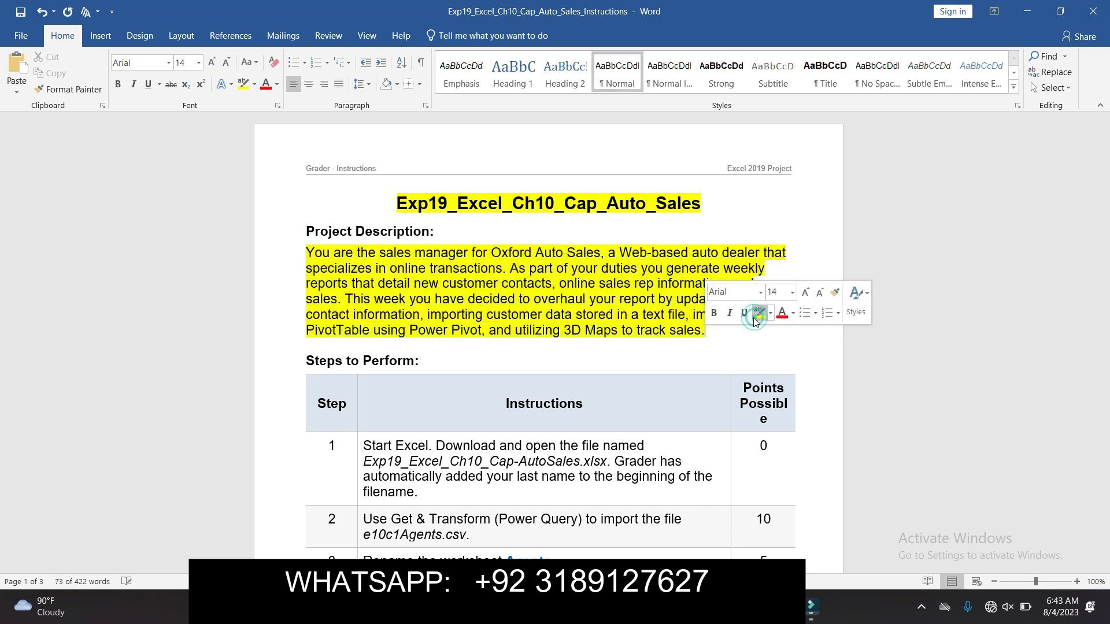
{"action": "left_click", "coordinate": [411, 331]}
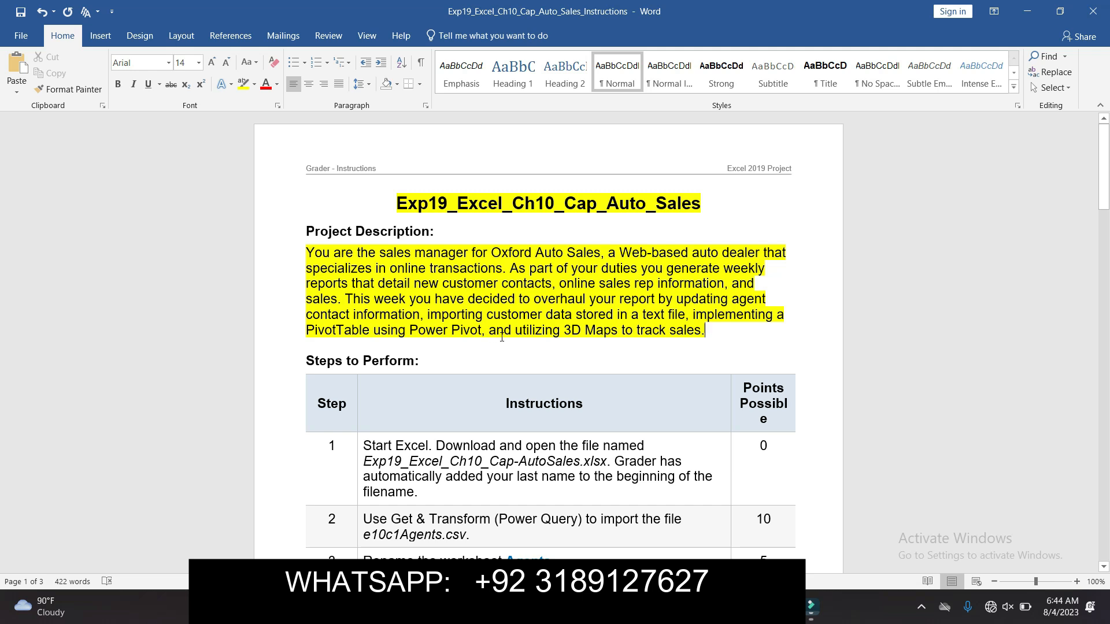
{"action": "left_click_drag", "start_coordinate": [710, 335], "coordinate": [310, 257]}
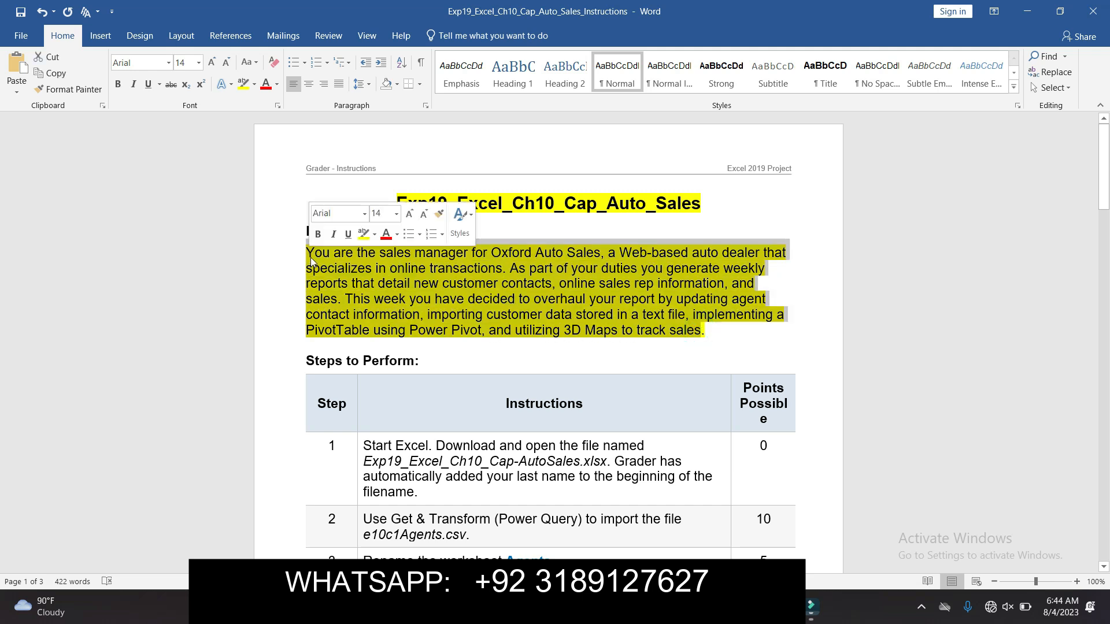
{"action": "left_click", "coordinate": [366, 238]}
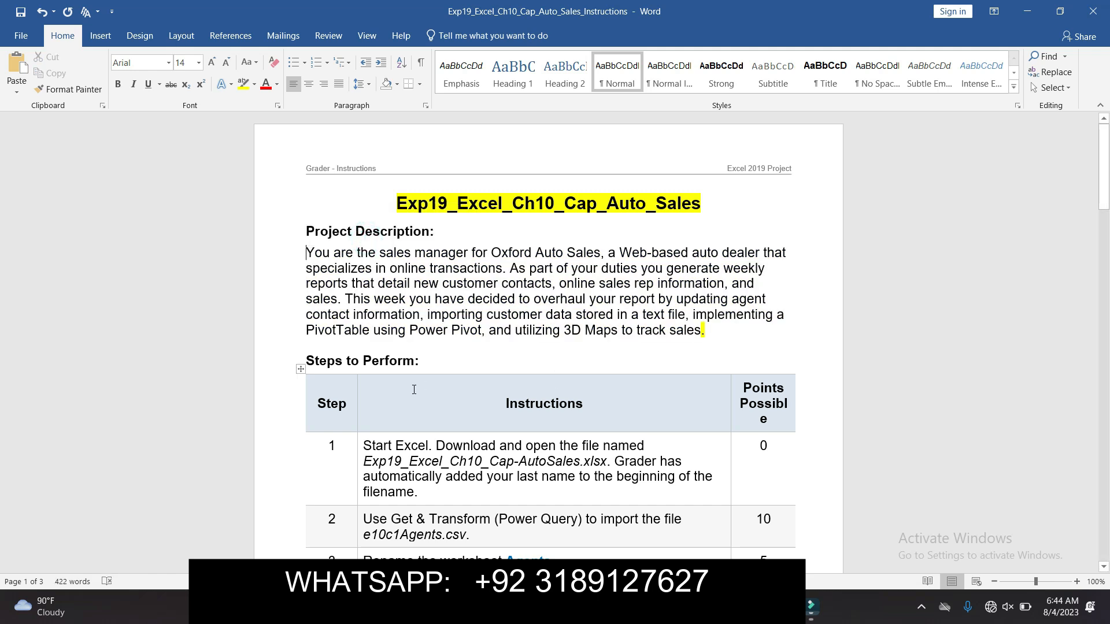
- Highlight the step 1 instruction about opening the workbook in yellow
{"action": "left_click_drag", "start_coordinate": [365, 444], "coordinate": [418, 493]}
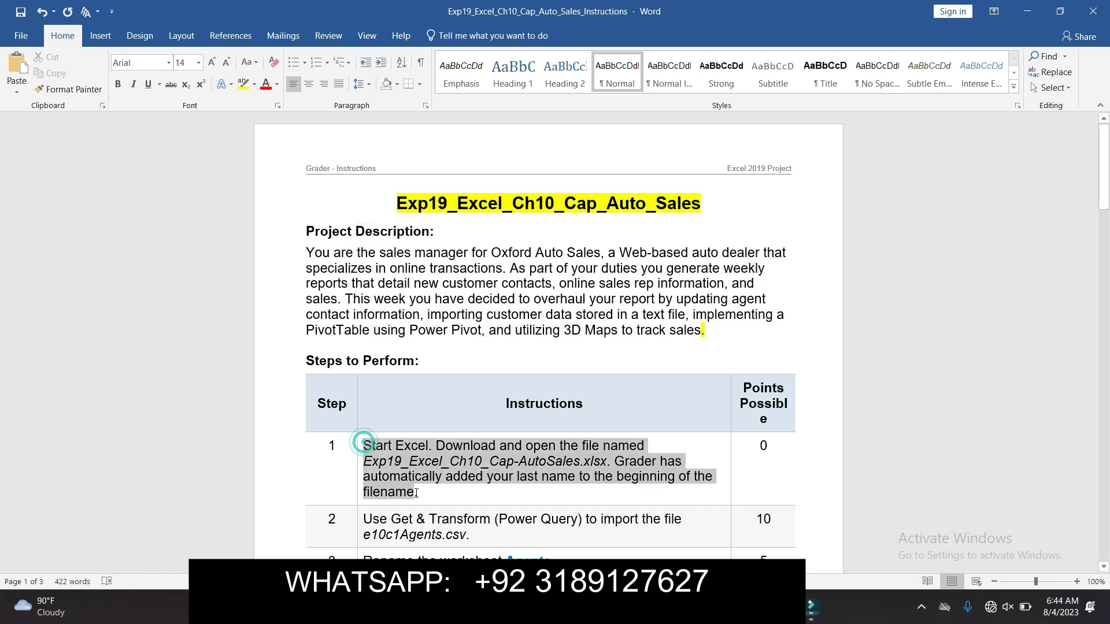
{"action": "left_click", "coordinate": [471, 473]}
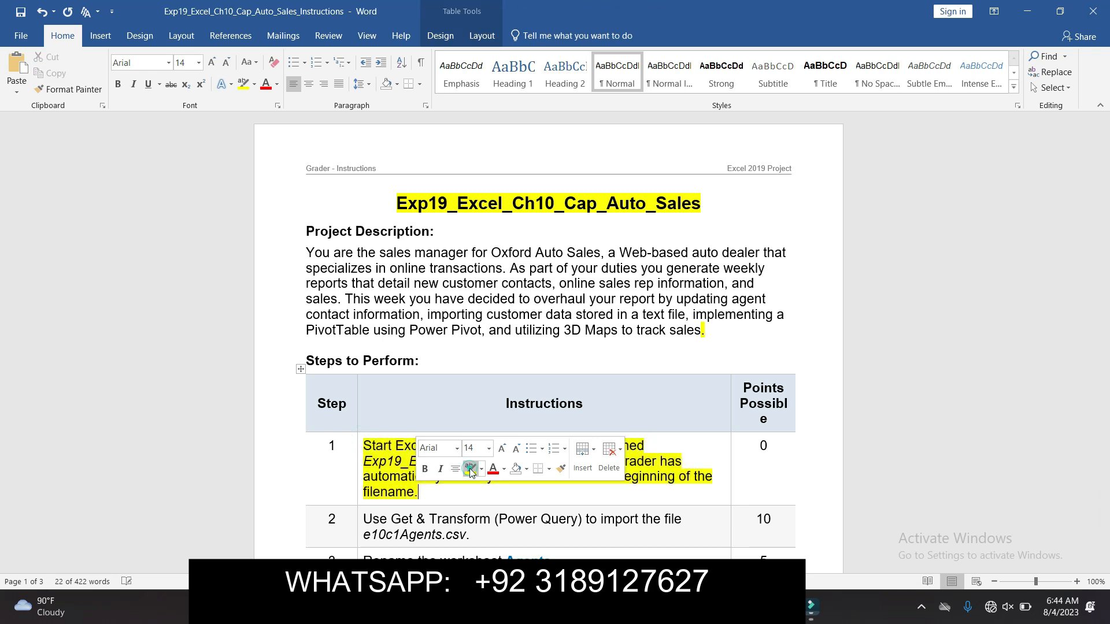
{"action": "left_click", "coordinate": [459, 497]}
- Check the workbook name given in step 1 against the workbook open in Excel, and return to the Word instructions
{"action": "left_click_drag", "start_coordinate": [1106, 196], "coordinate": [1106, 248]}
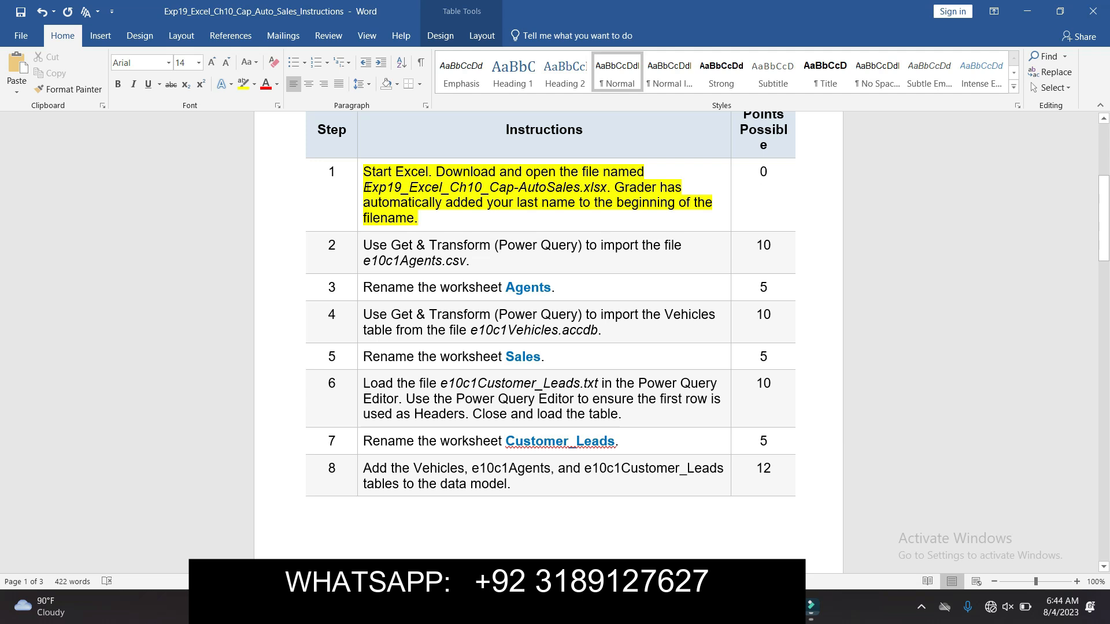
{"action": "left_click_drag", "start_coordinate": [364, 186], "coordinate": [607, 191]}
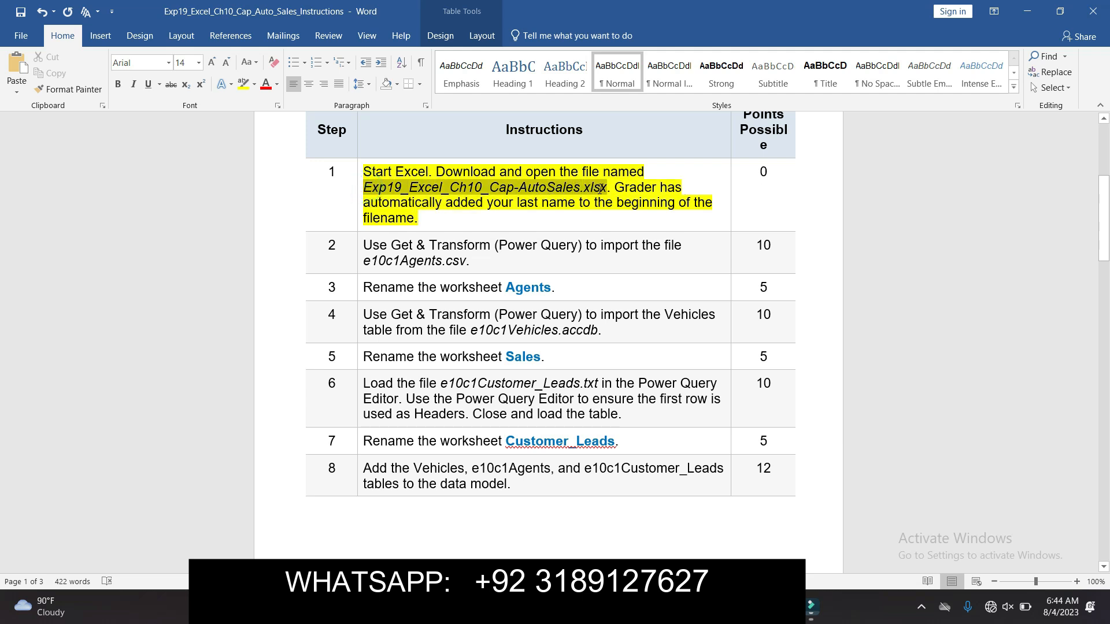
{"action": "mouse_move", "coordinate": [716, 606]}
{"action": "left_click", "coordinate": [716, 558]}
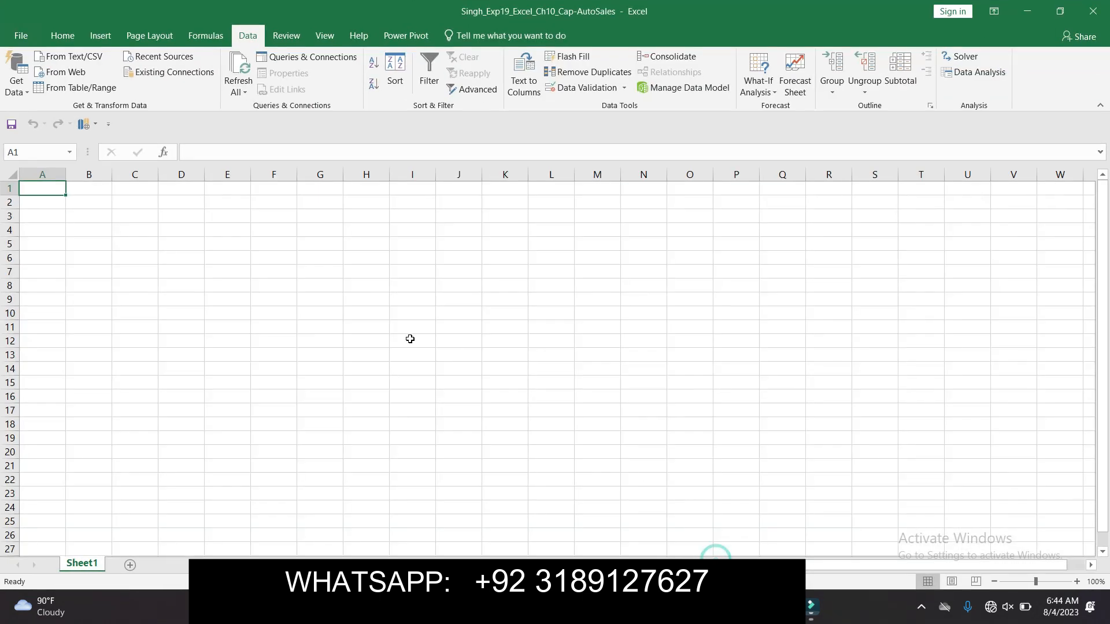
{"action": "mouse_move", "coordinate": [746, 606]}
{"action": "left_click", "coordinate": [747, 541]}
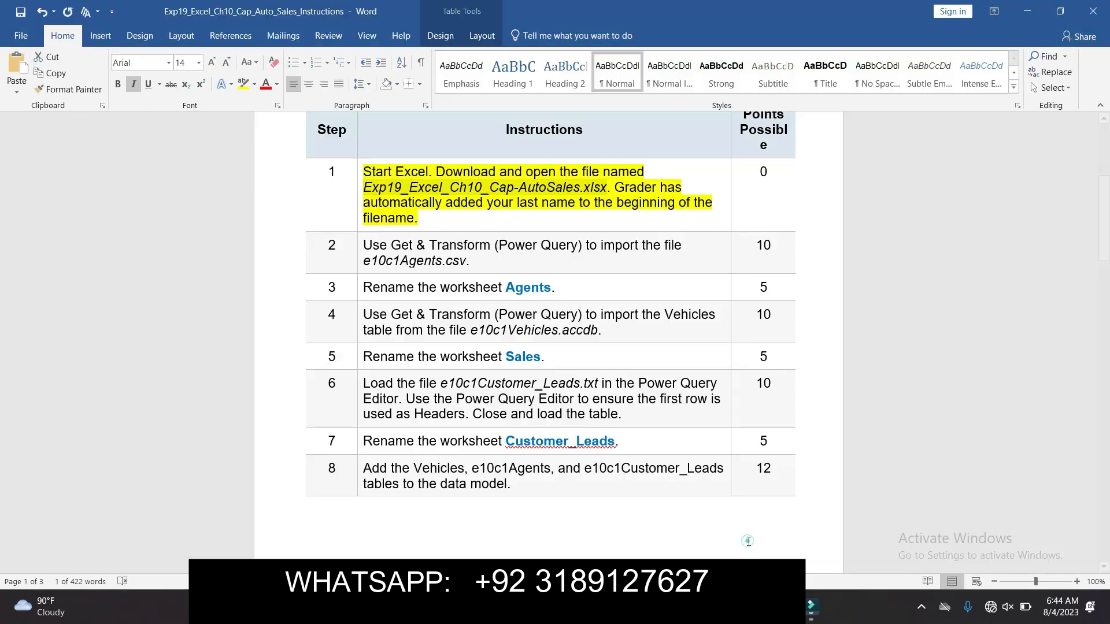
{"action": "left_click", "coordinate": [618, 203]}
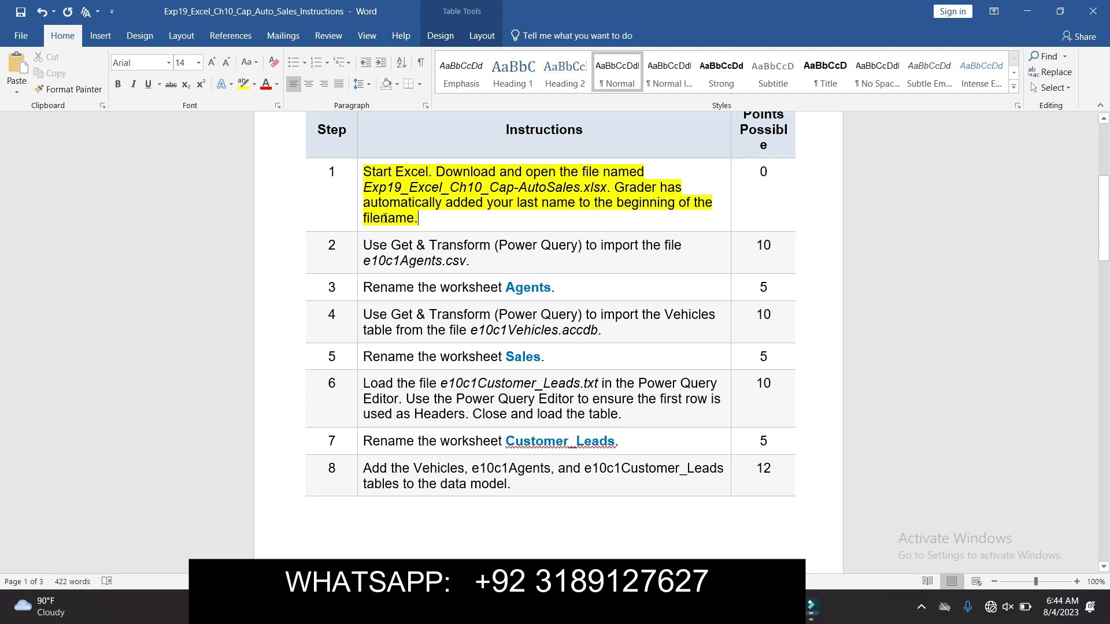
- Clear the yellow highlight from the step 1 instruction and highlight the step 2 instruction instead
{"action": "left_click", "coordinate": [360, 171]}
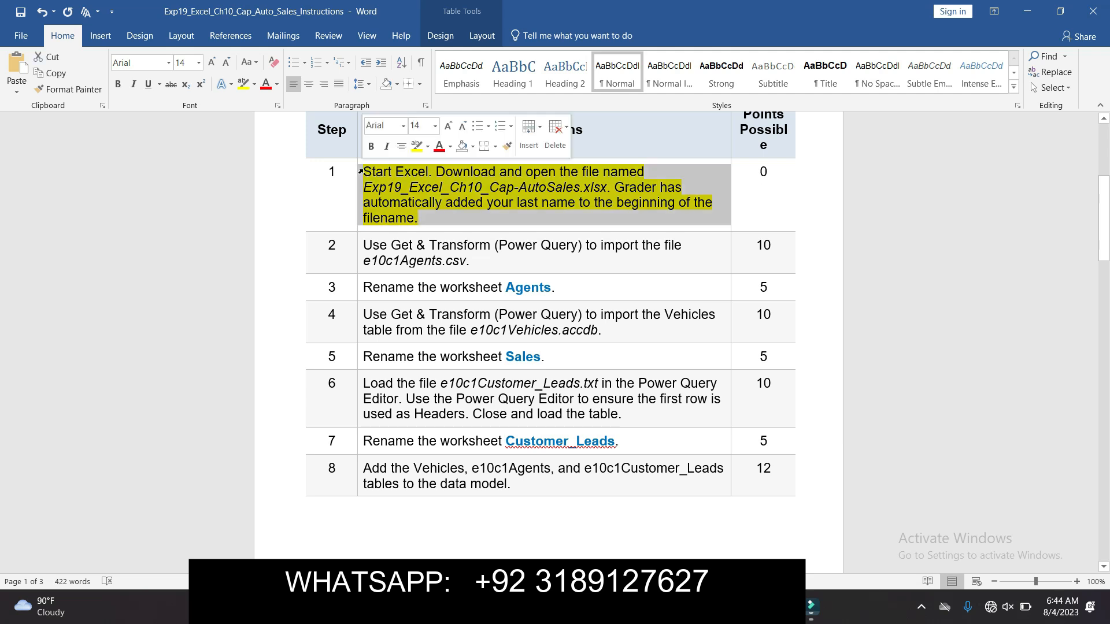
{"action": "left_click", "coordinate": [416, 155]}
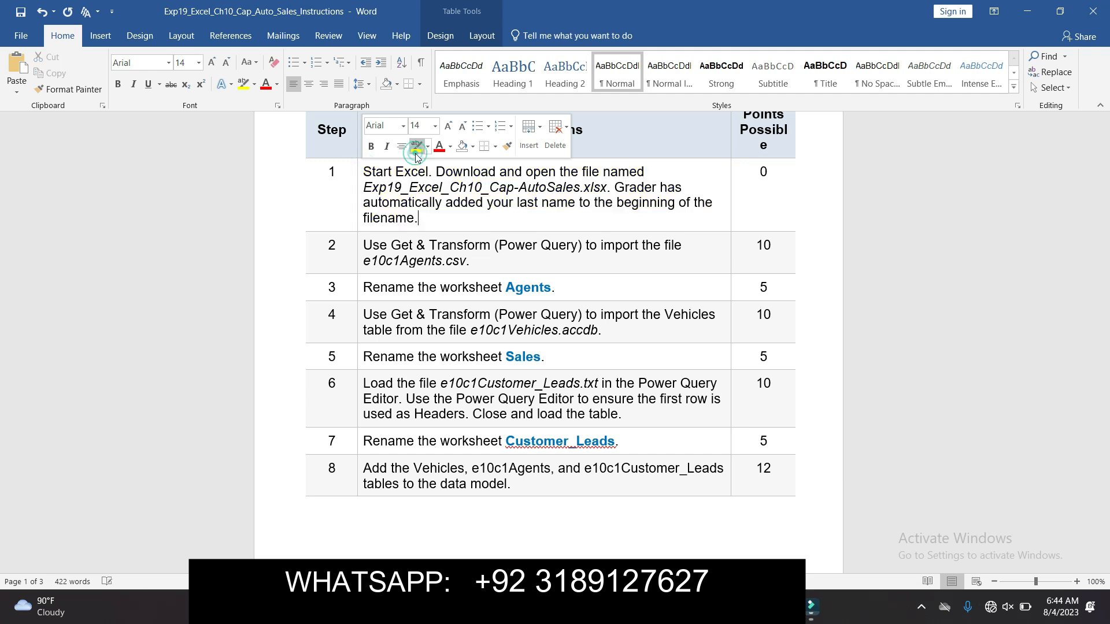
{"action": "left_click", "coordinate": [359, 243]}
{"action": "left_click", "coordinate": [415, 218]}
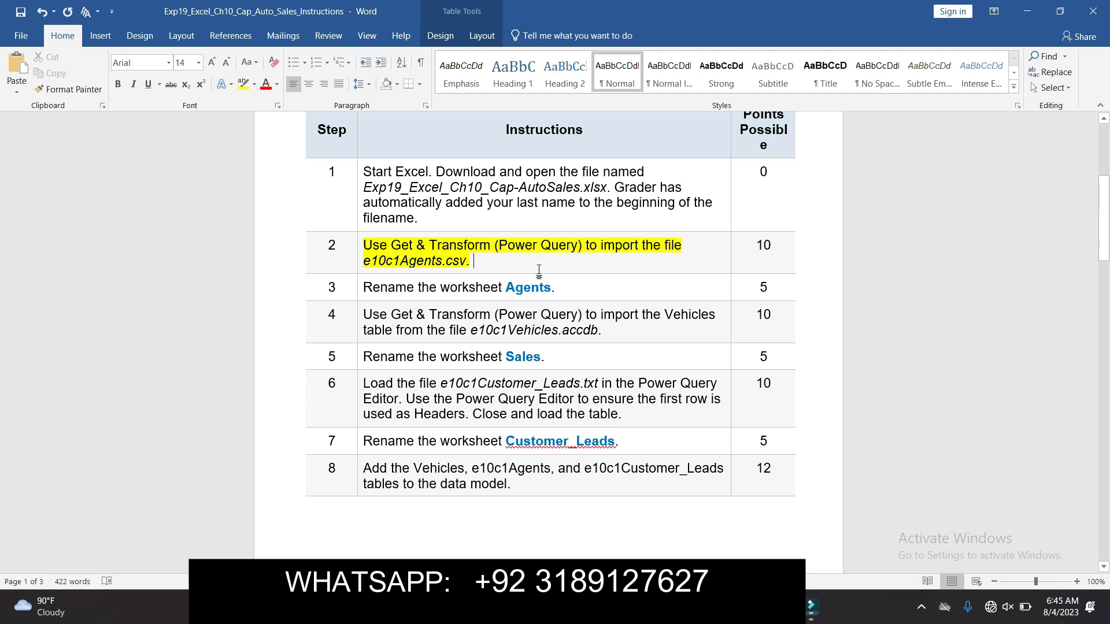
- Switch to Excel and import the text file e10c1Agents with Get & Transform, loading it into a new worksheet
{"action": "left_click_drag", "start_coordinate": [365, 261], "coordinate": [466, 261]}
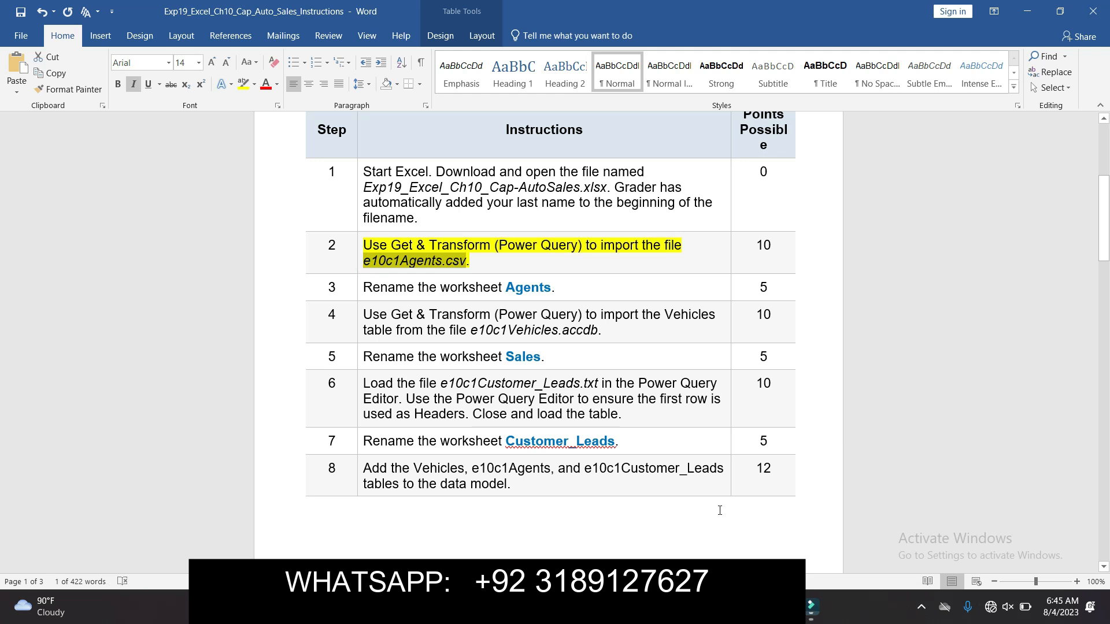
{"action": "mouse_move", "coordinate": [762, 607]}
{"action": "left_click", "coordinate": [712, 542]}
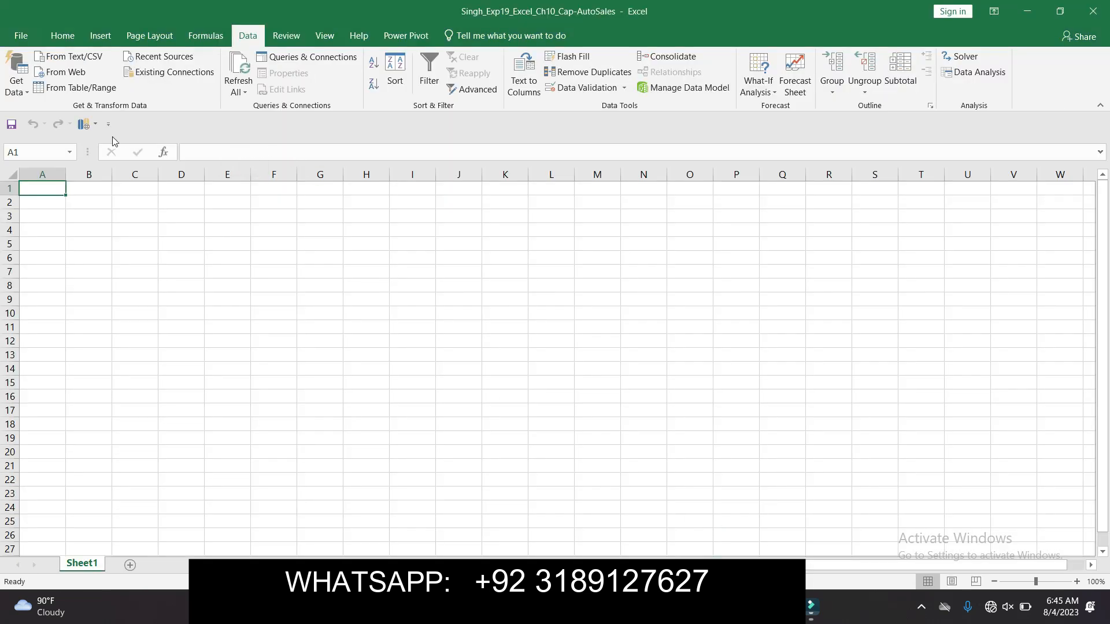
{"action": "left_click", "coordinate": [201, 35]}
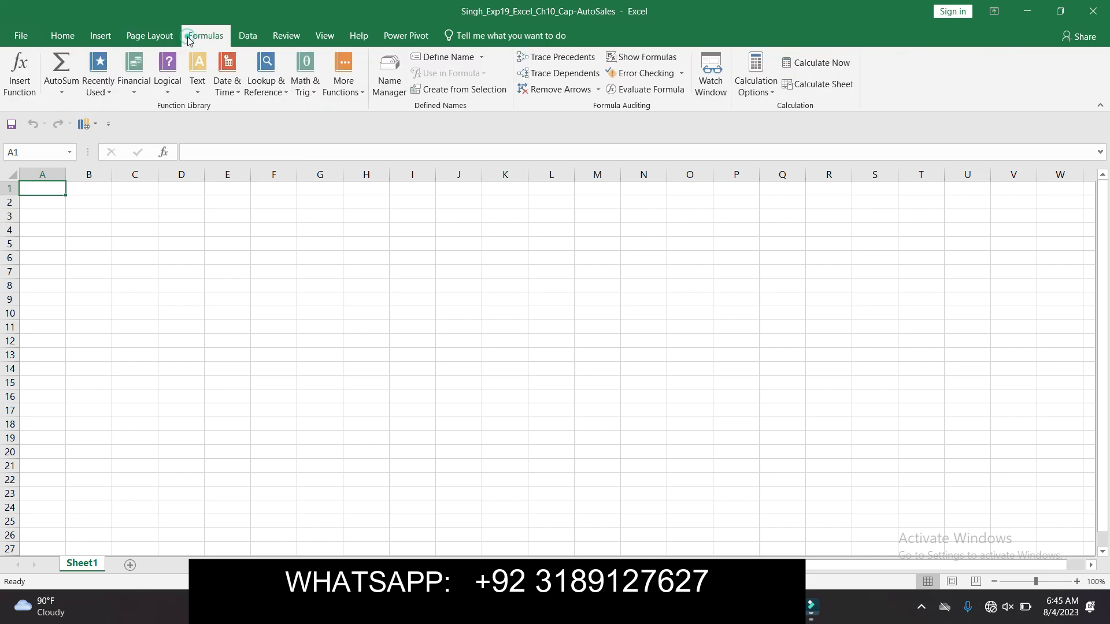
{"action": "left_click", "coordinate": [236, 37]}
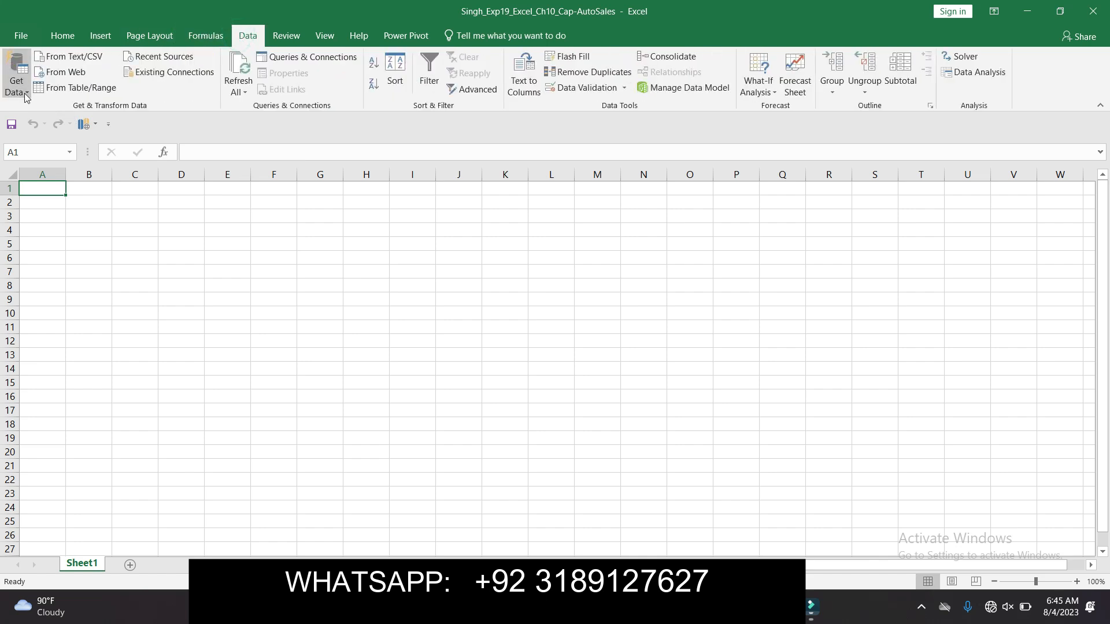
{"action": "left_click", "coordinate": [25, 93]}
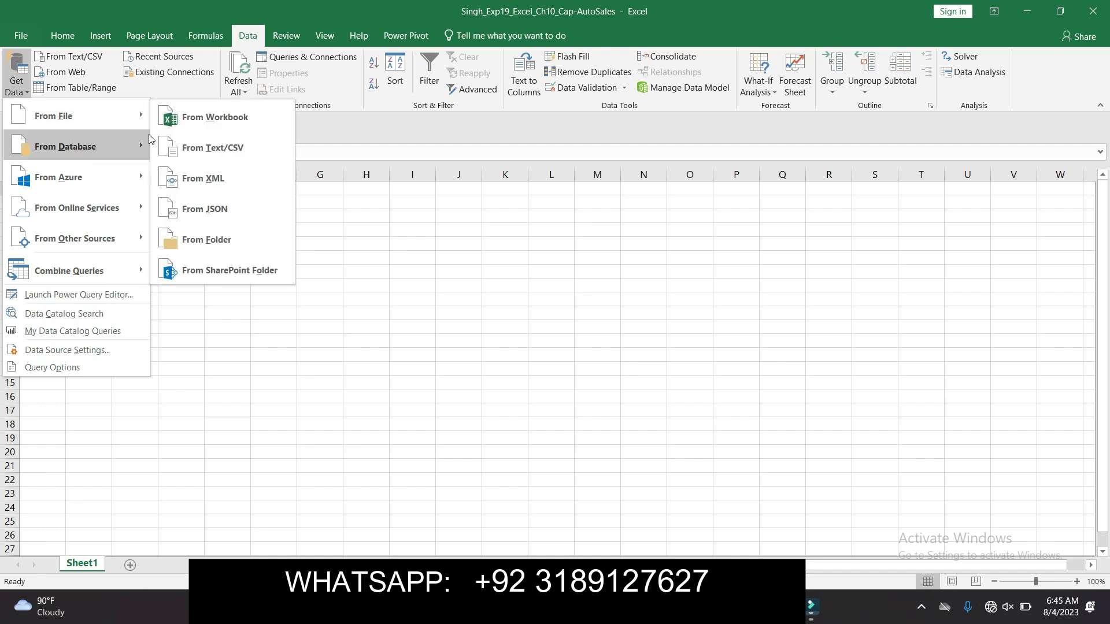
{"action": "left_click", "coordinate": [192, 151]}
{"action": "left_click", "coordinate": [192, 117]}
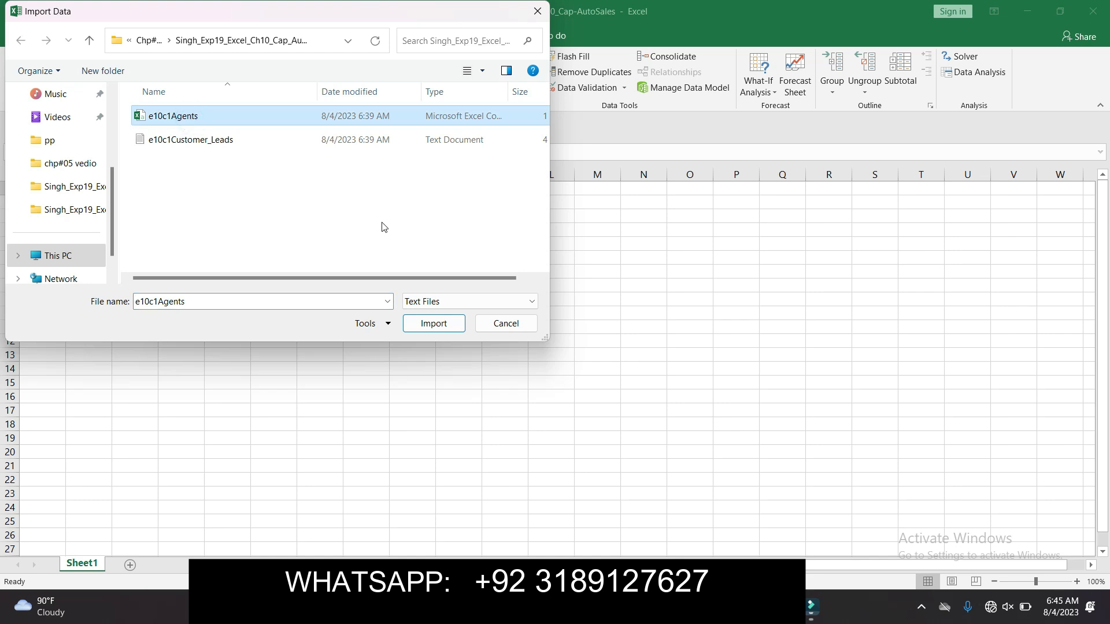
{"action": "left_click", "coordinate": [431, 328]}
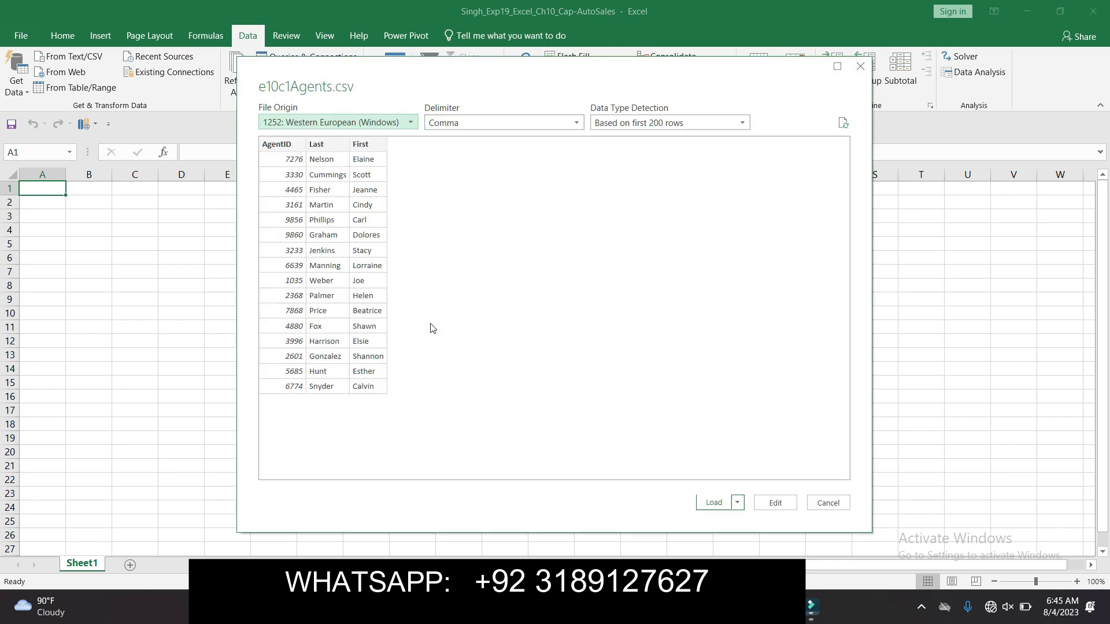
{"action": "left_click", "coordinate": [720, 505]}
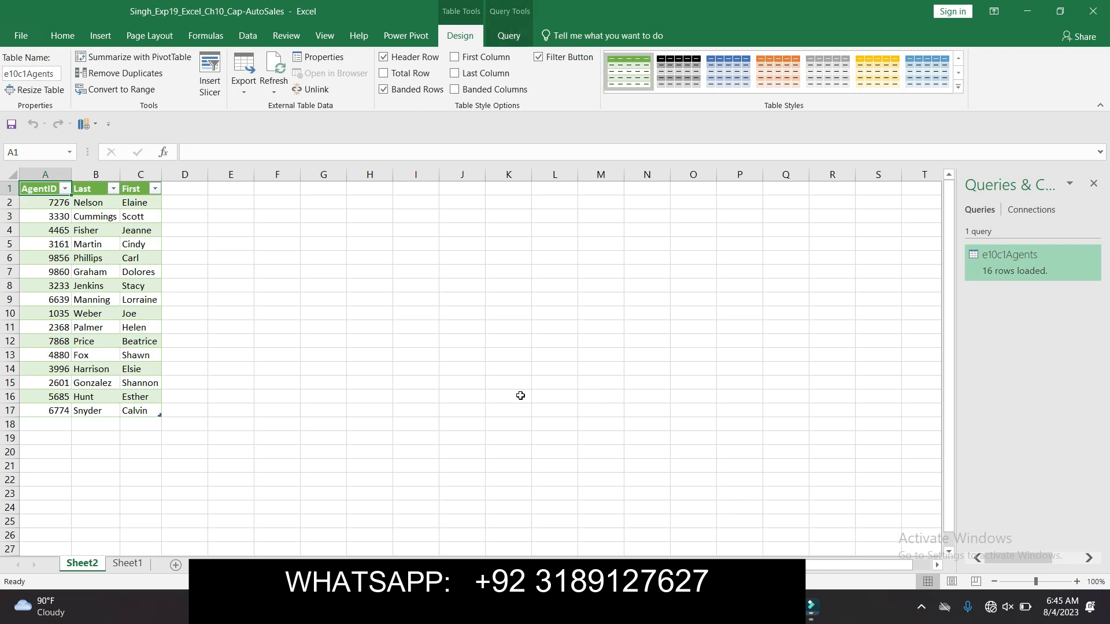
{"action": "left_click", "coordinate": [467, 370]}
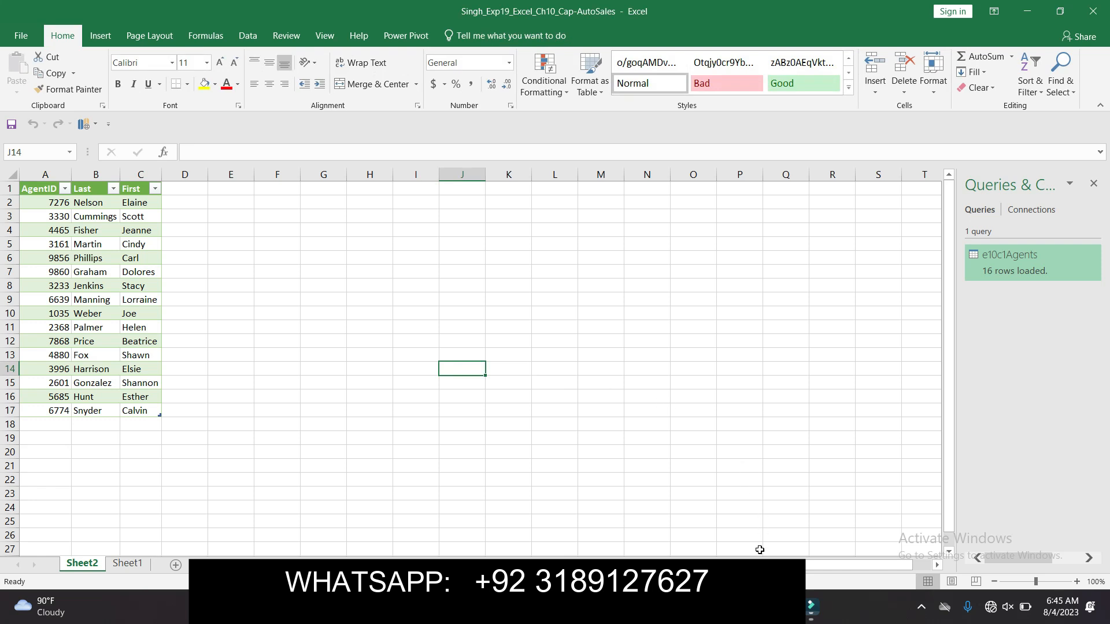
- Return to the Word instructions, clear the step 2 highlight and highlight the step 3 instruction in yellow
{"action": "mouse_move", "coordinate": [766, 607]}
{"action": "left_click", "coordinate": [740, 542]}
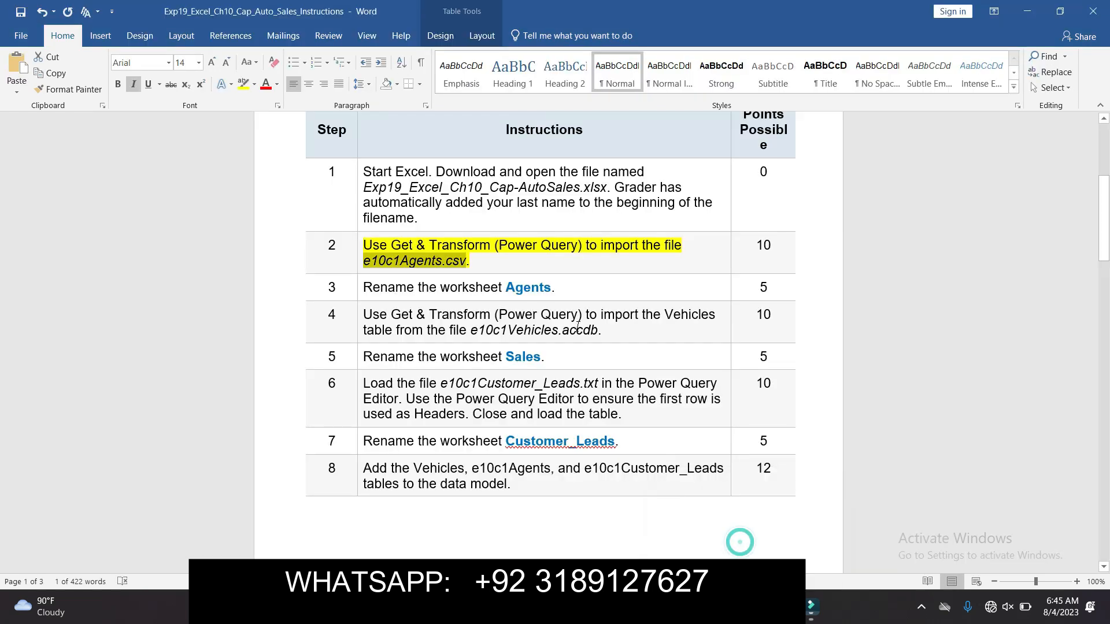
{"action": "left_click", "coordinate": [491, 266]}
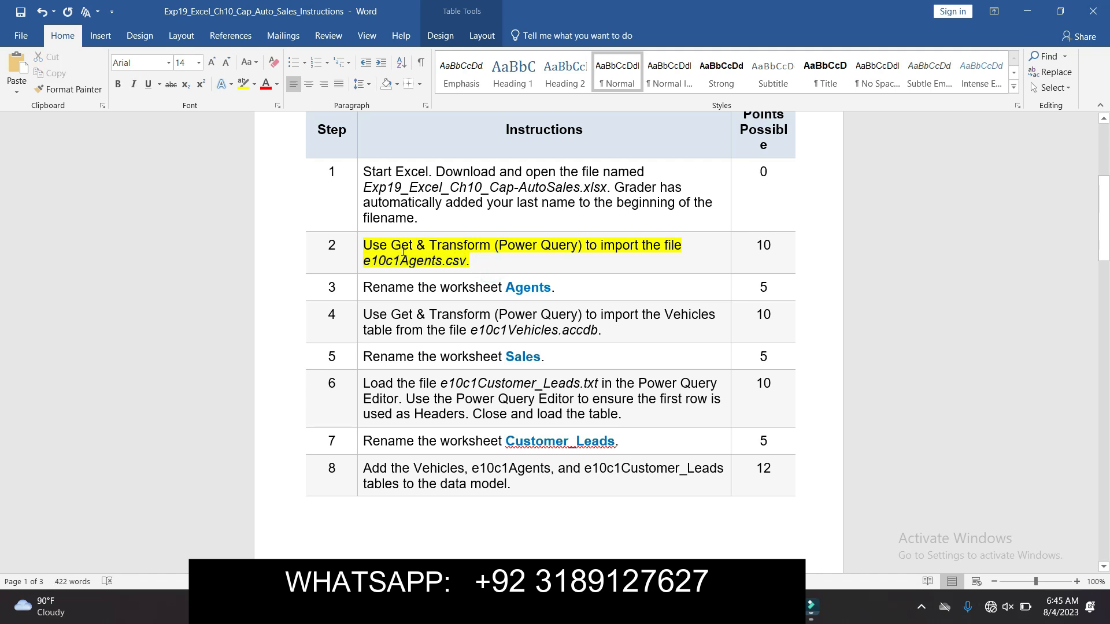
{"action": "left_click", "coordinate": [359, 244]}
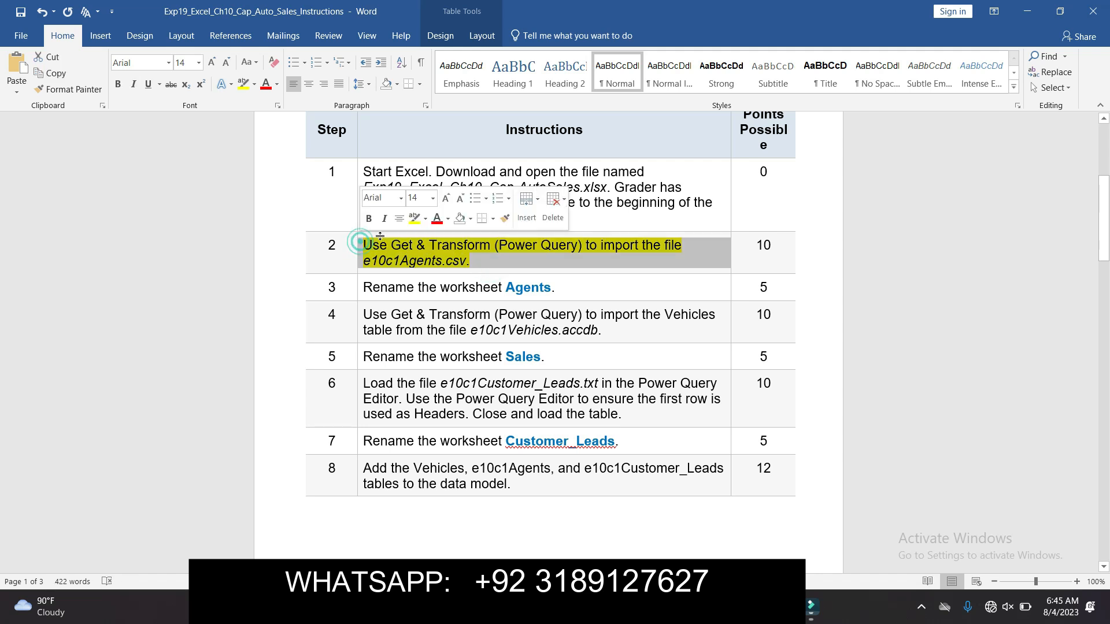
{"action": "left_click", "coordinate": [414, 219]}
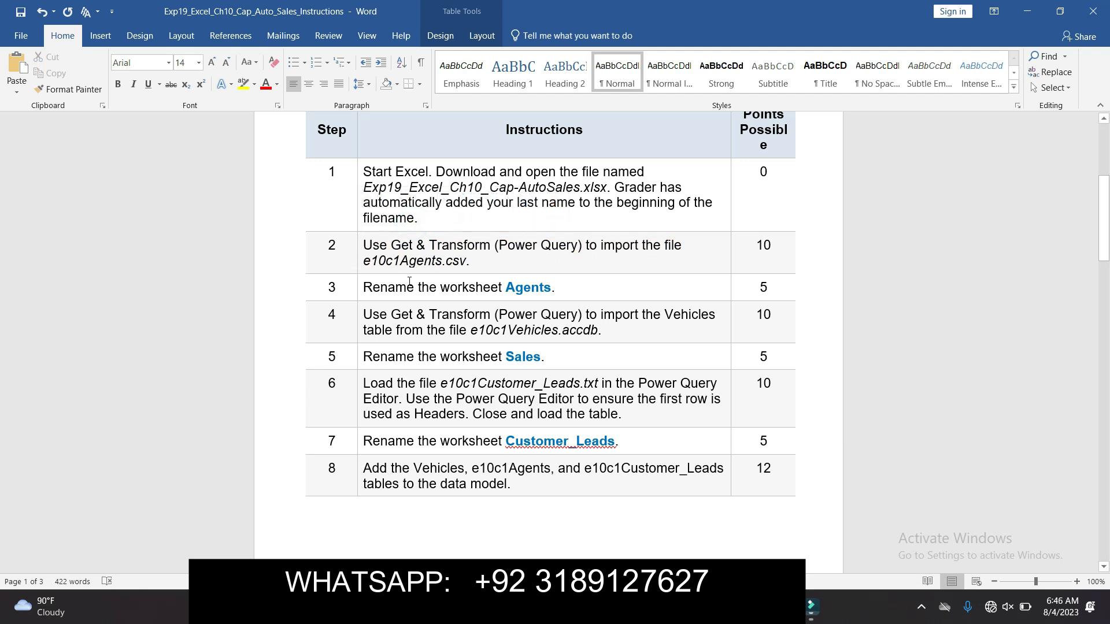
{"action": "left_click", "coordinate": [359, 289]}
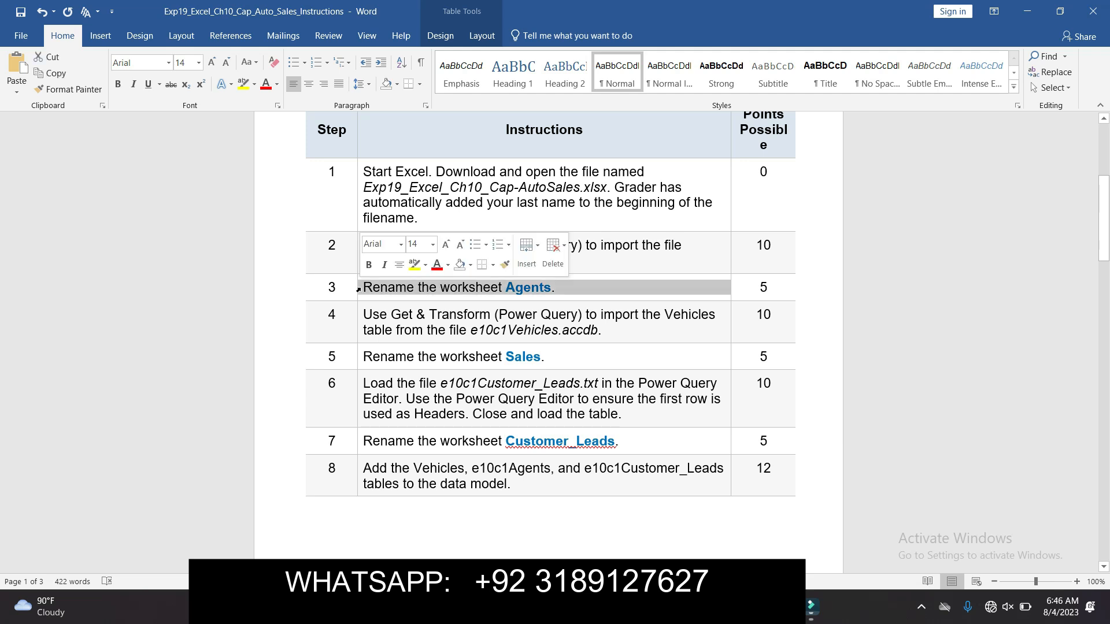
{"action": "left_click", "coordinate": [414, 269]}
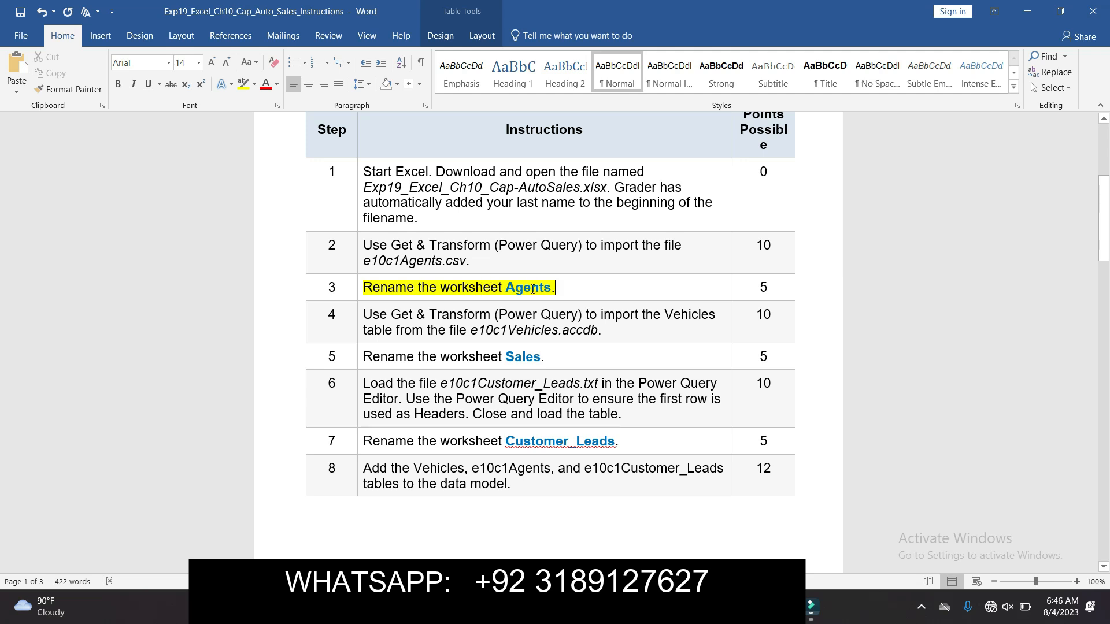
- Switch to the Excel workbook and rename the worksheet holding the imported agents table as Agents
{"action": "left_click", "coordinate": [359, 288]}
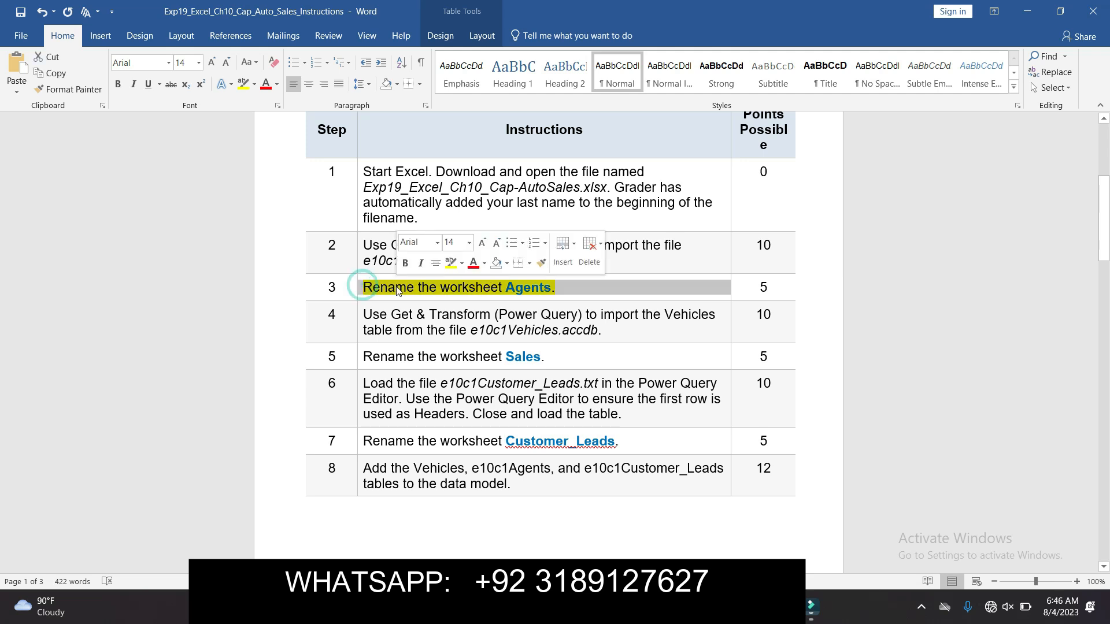
{"action": "left_click", "coordinate": [507, 289]}
{"action": "left_click_drag", "start_coordinate": [507, 289], "coordinate": [551, 290]}
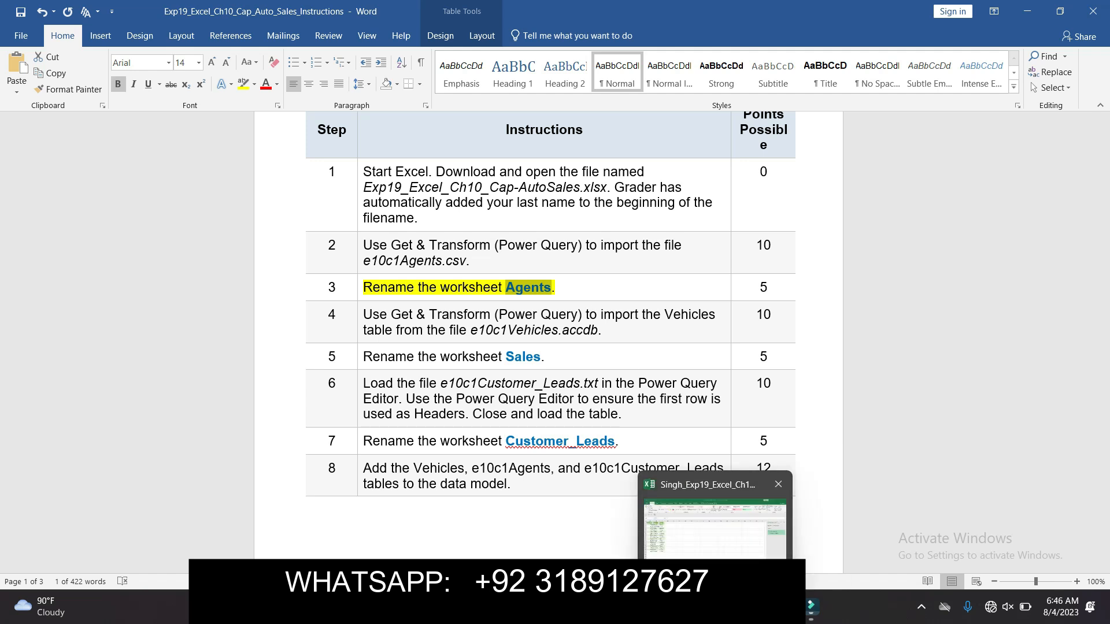
{"action": "left_click", "coordinate": [713, 552]}
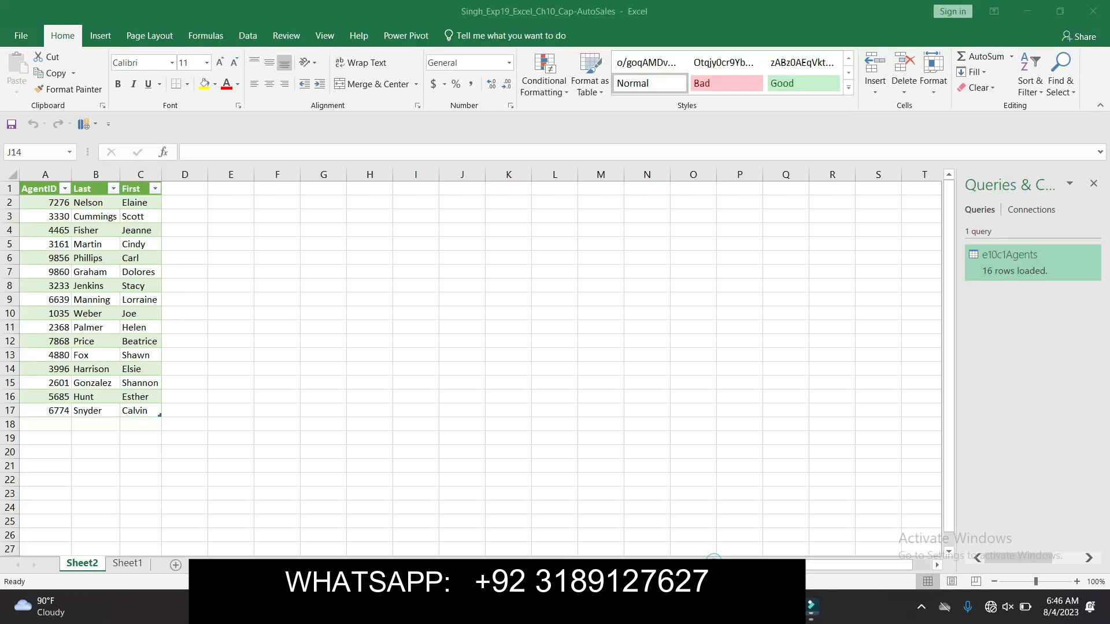
{"action": "right_click", "coordinate": [87, 565]}
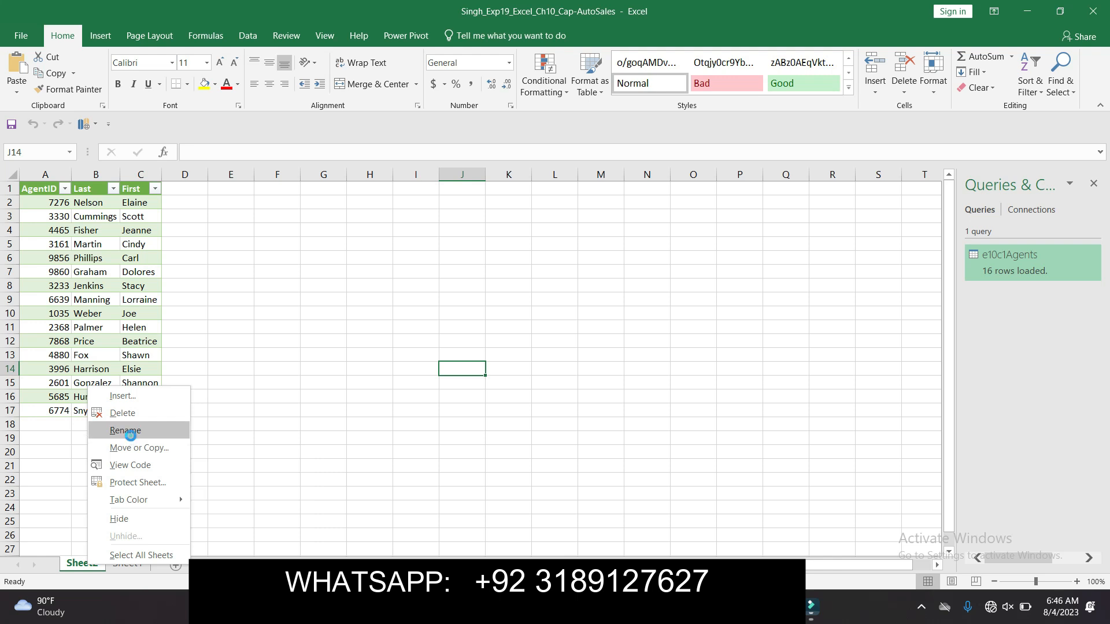
{"action": "left_click", "coordinate": [131, 437]}
{"action": "type", "text": "Agents"}
{"action": "key", "text": "Return"}
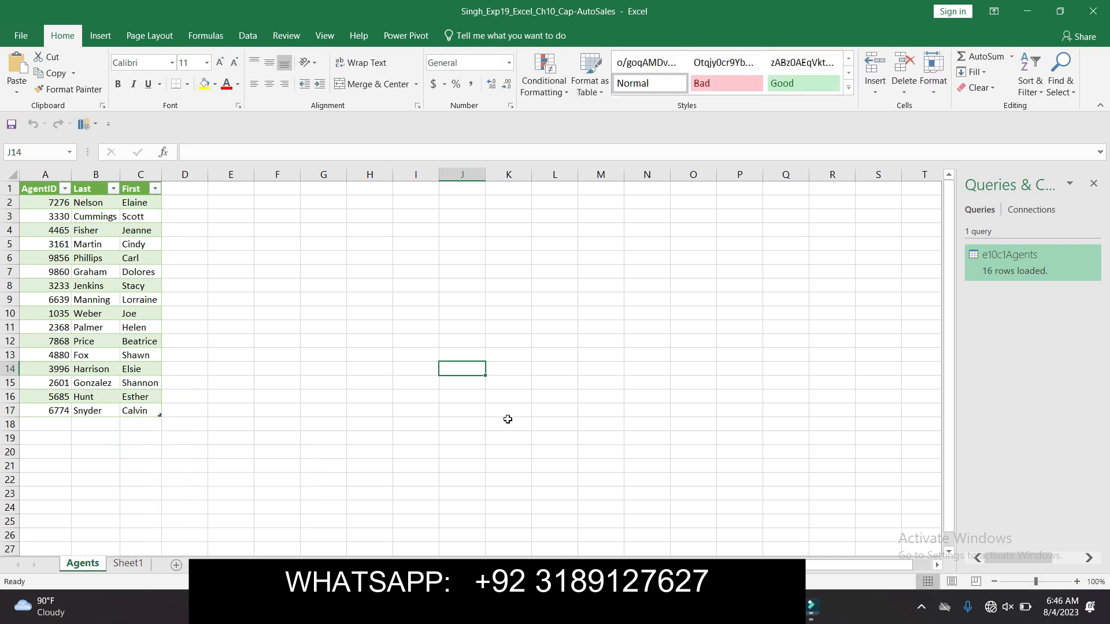
- Switch to the Word instructions, clear the yellow highlight from step 3 and highlight the step 4 instruction, selecting its file name e10c1Vehicles.accdb
{"action": "mouse_move", "coordinate": [769, 607]}
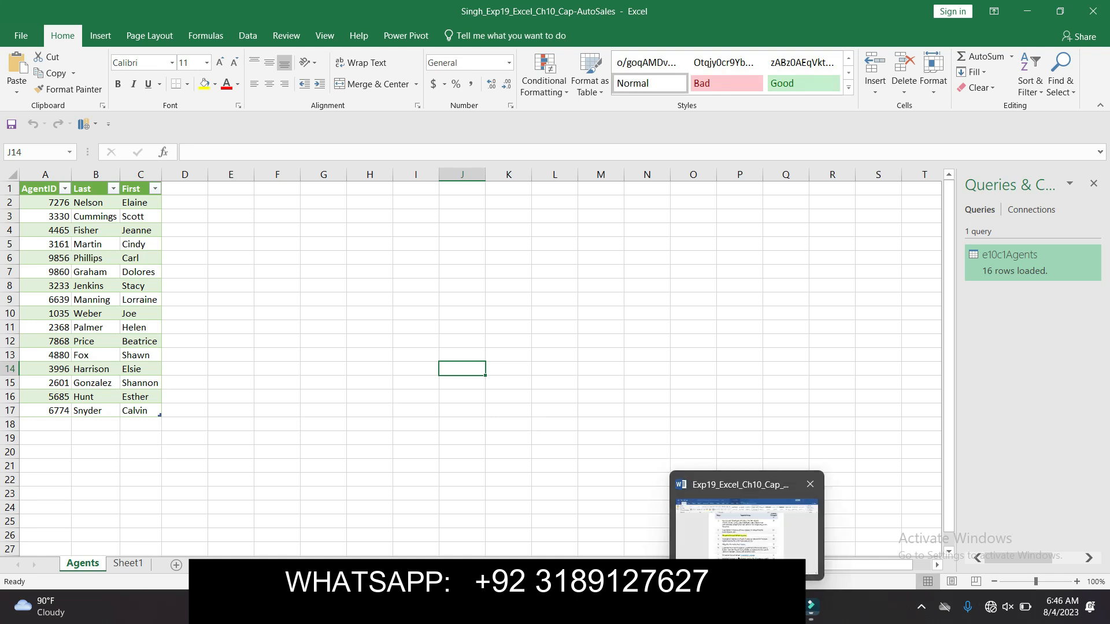
{"action": "left_click", "coordinate": [738, 542]}
{"action": "left_click", "coordinate": [564, 289]}
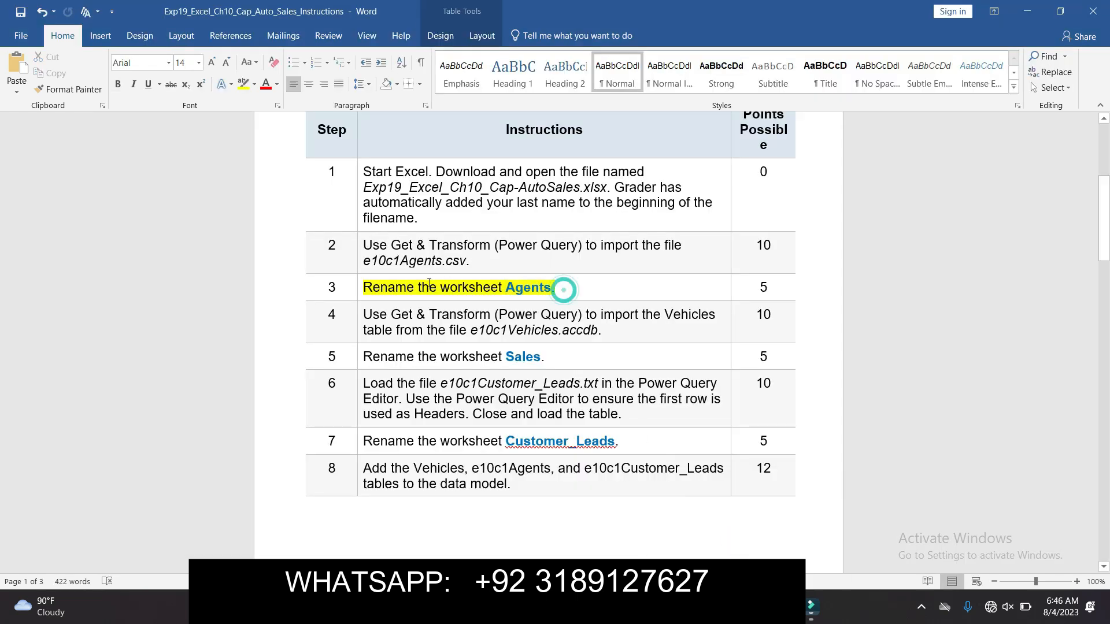
{"action": "left_click", "coordinate": [359, 283]}
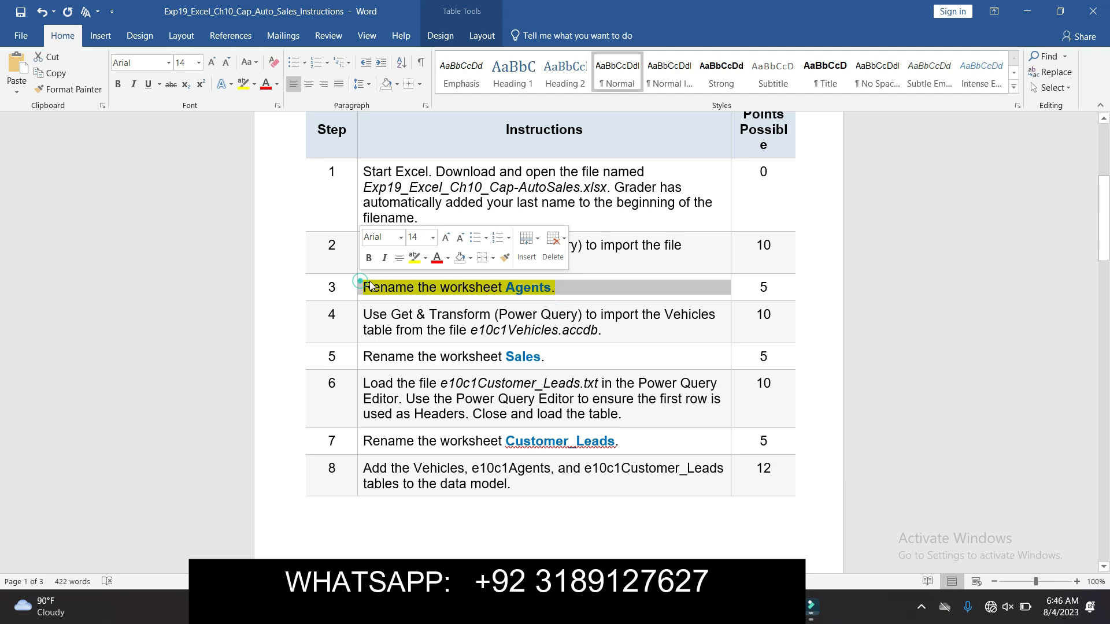
{"action": "left_click", "coordinate": [410, 260]}
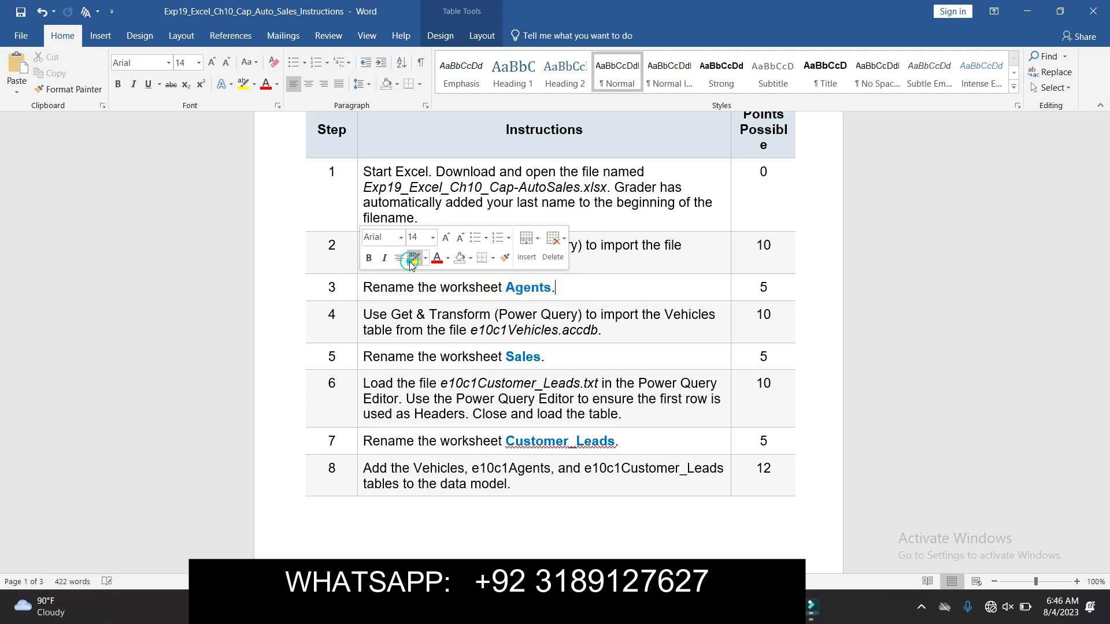
{"action": "left_click", "coordinate": [357, 315]}
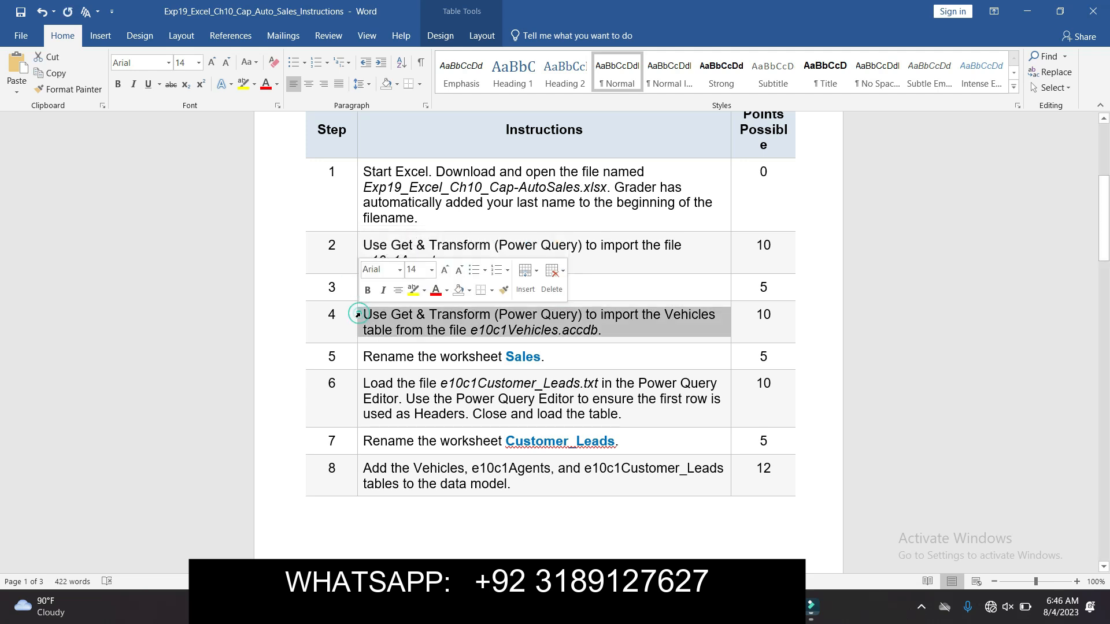
{"action": "left_click", "coordinate": [414, 294]}
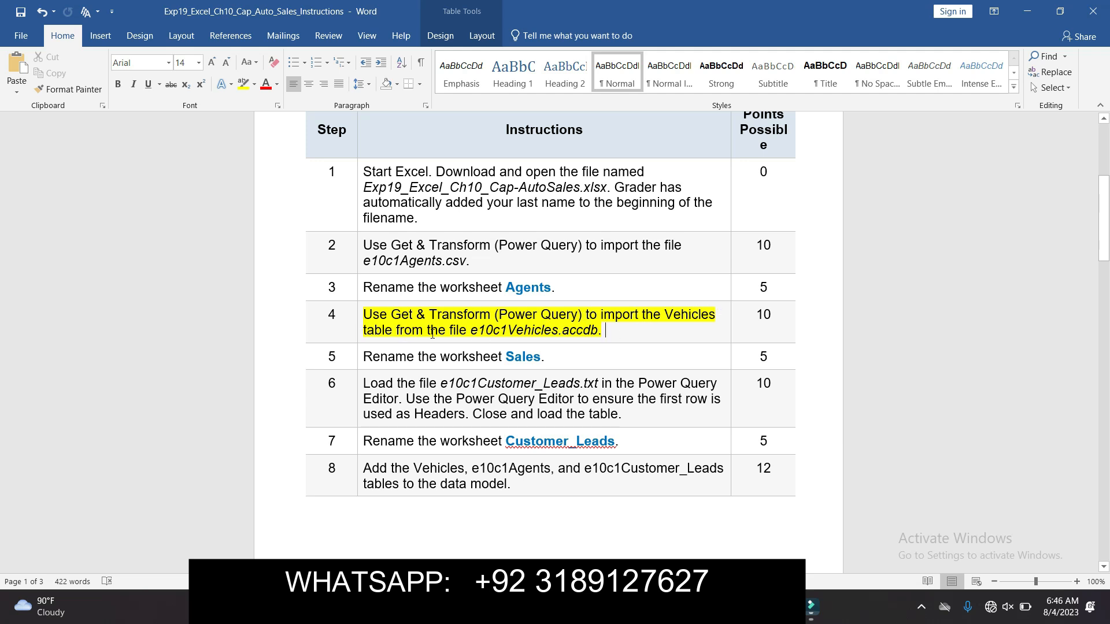
{"action": "left_click_drag", "start_coordinate": [473, 330], "coordinate": [597, 329]}
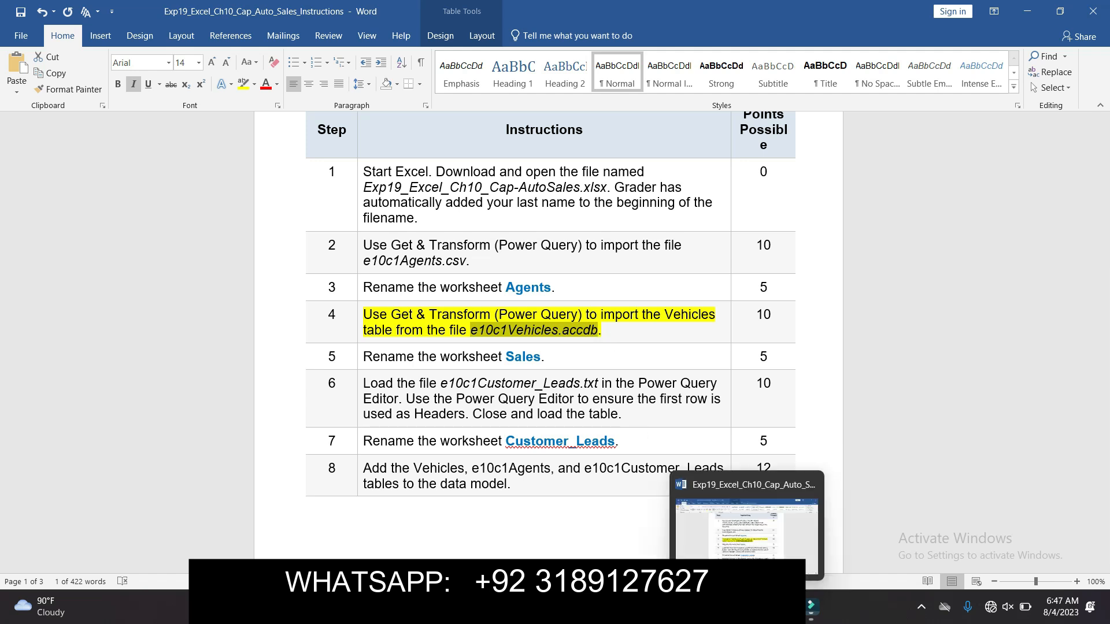
- Switch to Excel and import the Vehicles table from the Access database e10c1Vehicles with Get & Transform, loading it into a new worksheet
{"action": "left_click", "coordinate": [710, 555]}
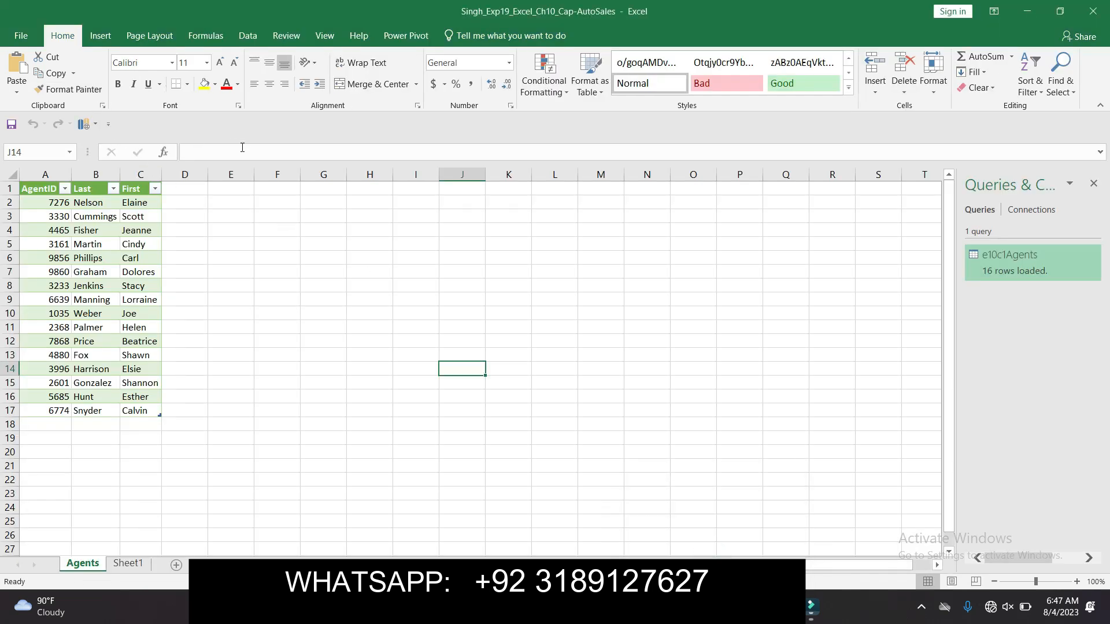
{"action": "left_click", "coordinate": [242, 38]}
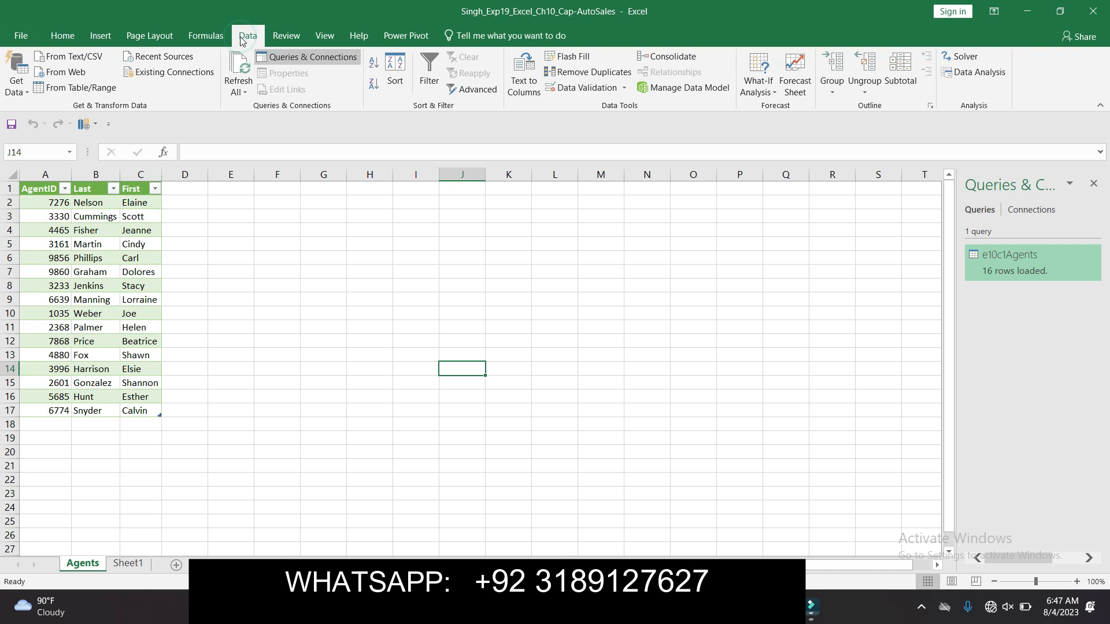
{"action": "left_click", "coordinate": [21, 90]}
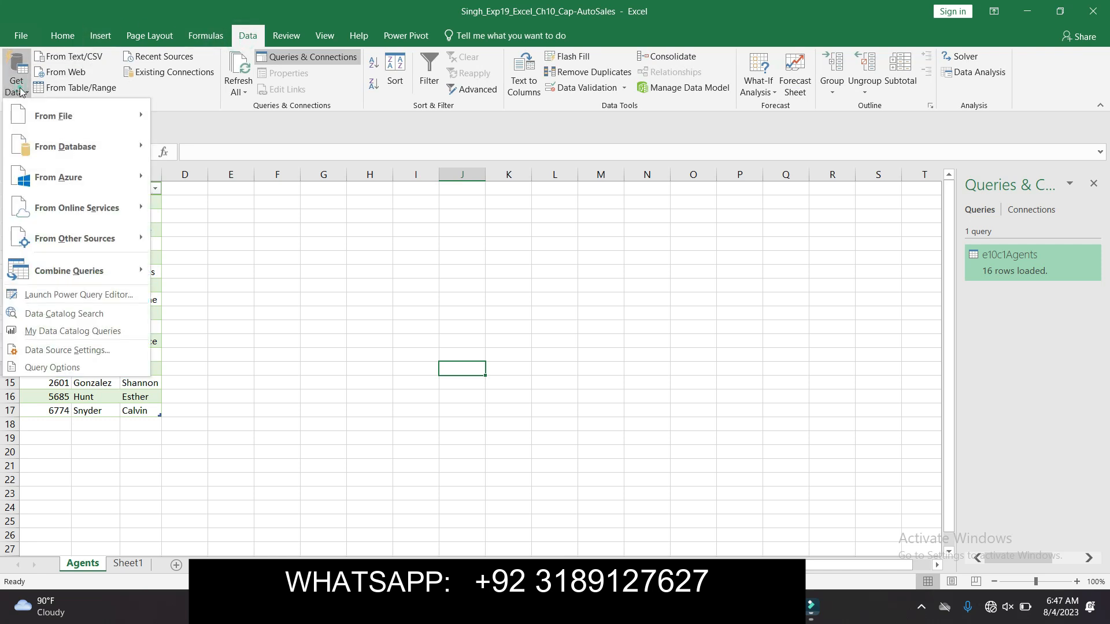
{"action": "mouse_move", "coordinate": [53, 119]}
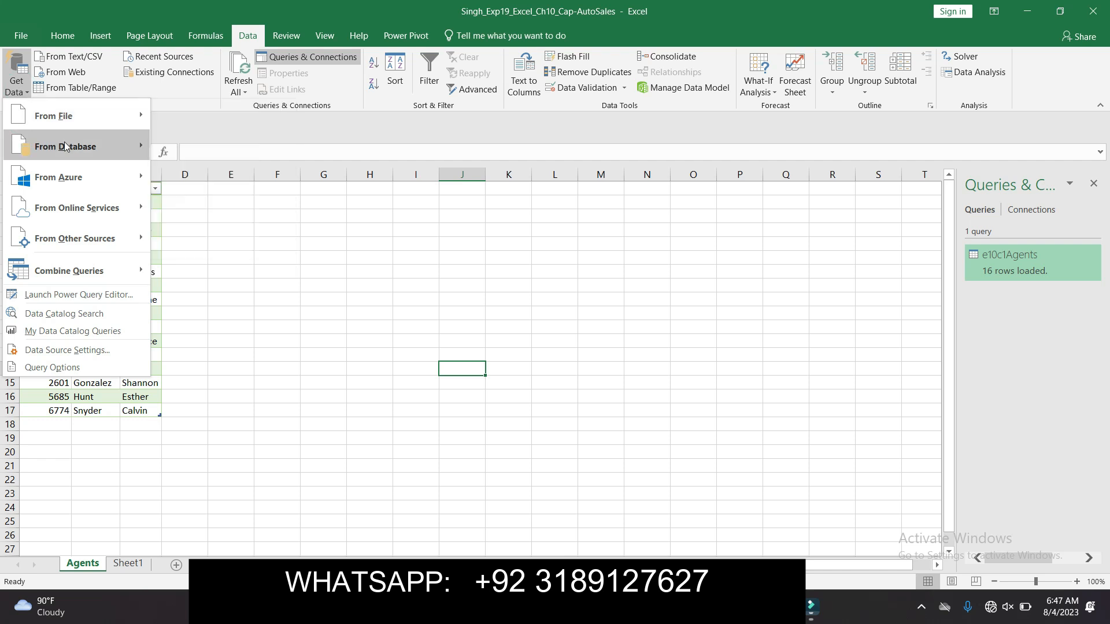
{"action": "left_click", "coordinate": [176, 182]}
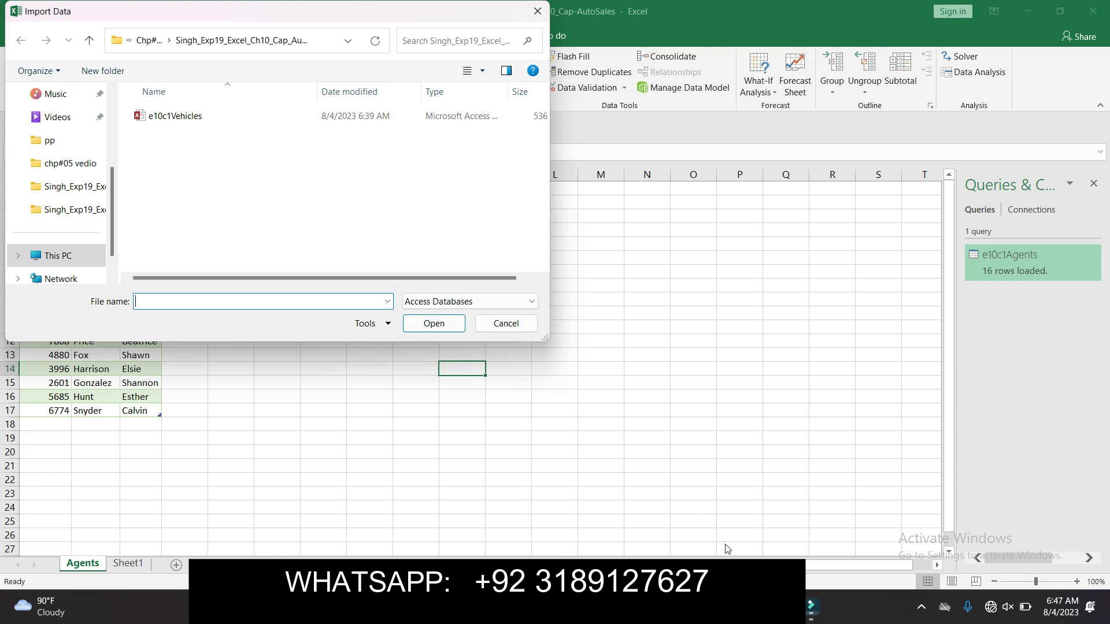
{"action": "left_click", "coordinate": [745, 558]}
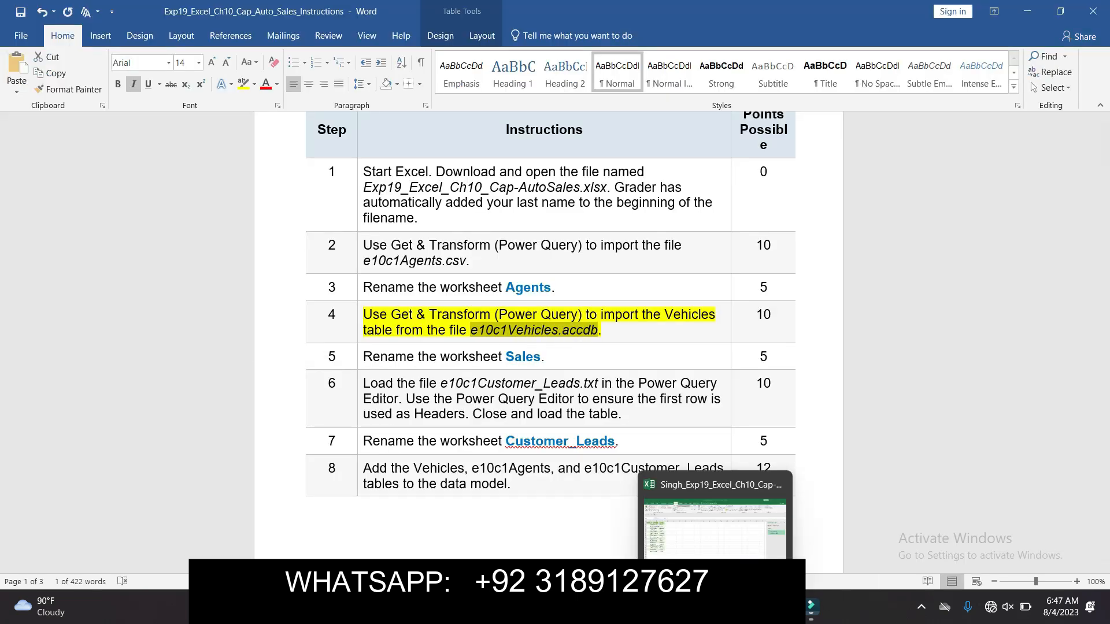
{"action": "left_click", "coordinate": [720, 541]}
{"action": "left_click", "coordinate": [198, 122]}
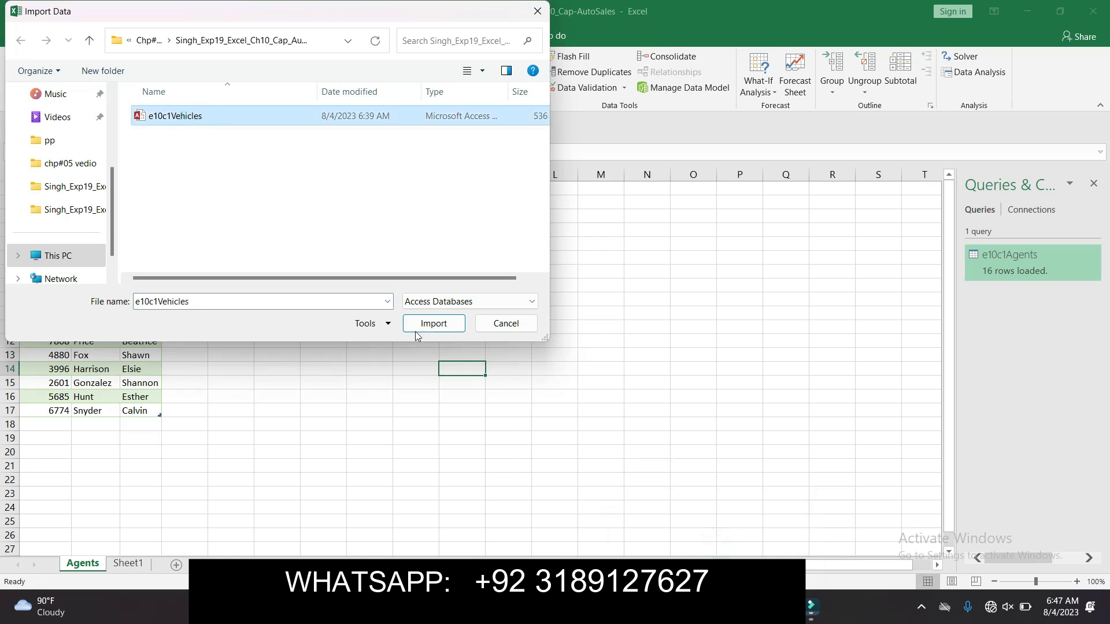
{"action": "left_click", "coordinate": [435, 325]}
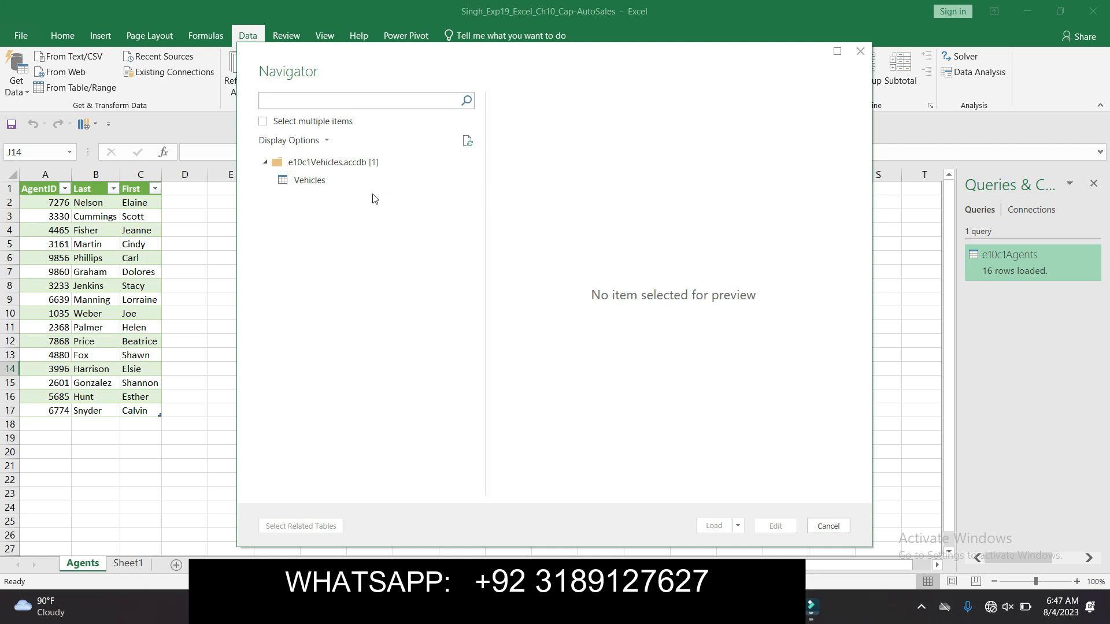
{"action": "left_click", "coordinate": [333, 184]}
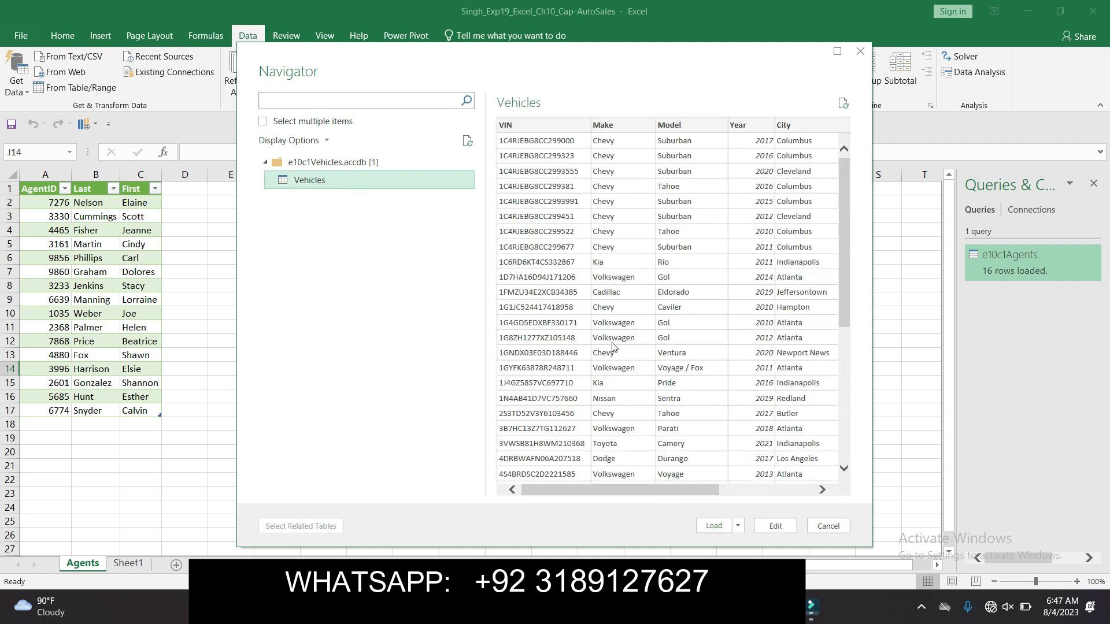
{"action": "left_click", "coordinate": [715, 526]}
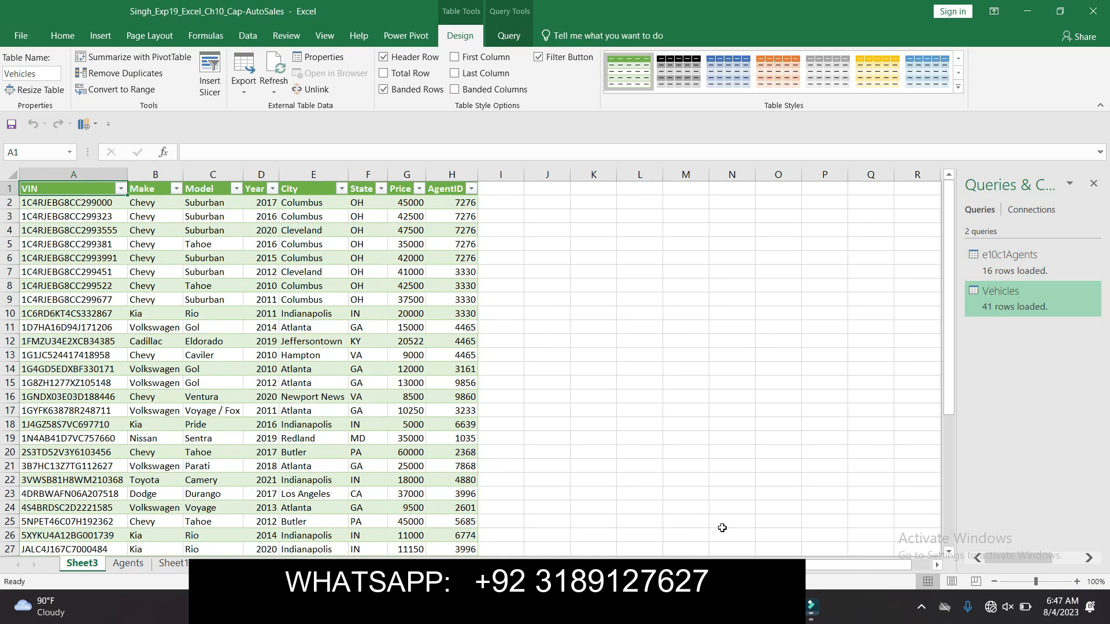
- Return to the Word instructions, clear the step 4 highlight and highlight the step 5 instruction in yellow, selecting the sheet name Sales
{"action": "mouse_move", "coordinate": [746, 607]}
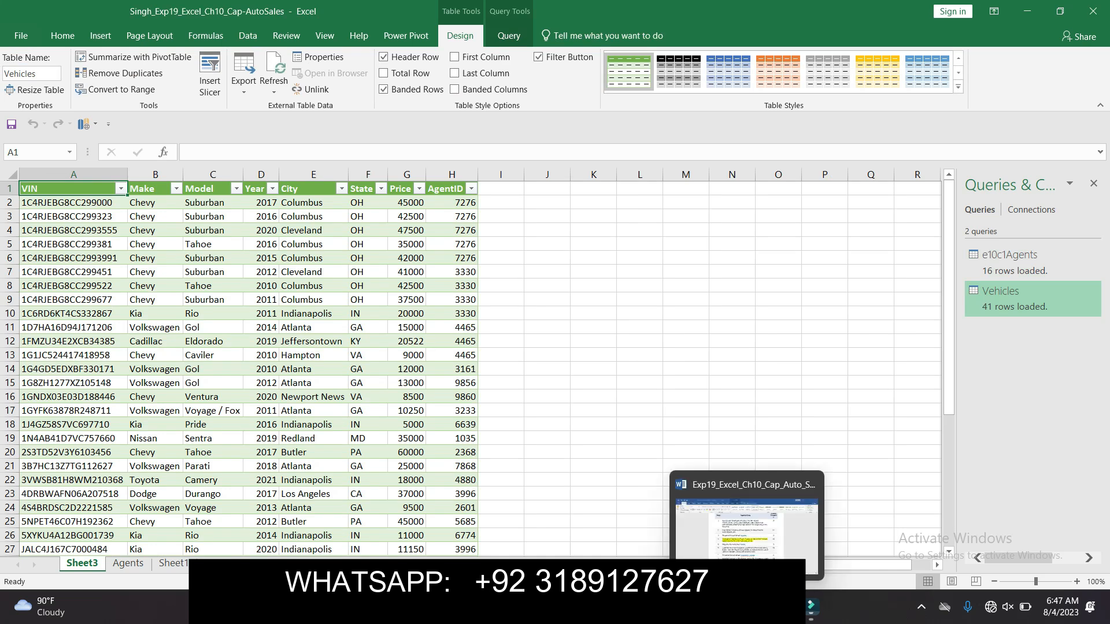
{"action": "left_click", "coordinate": [746, 546]}
{"action": "left_click", "coordinate": [614, 339]}
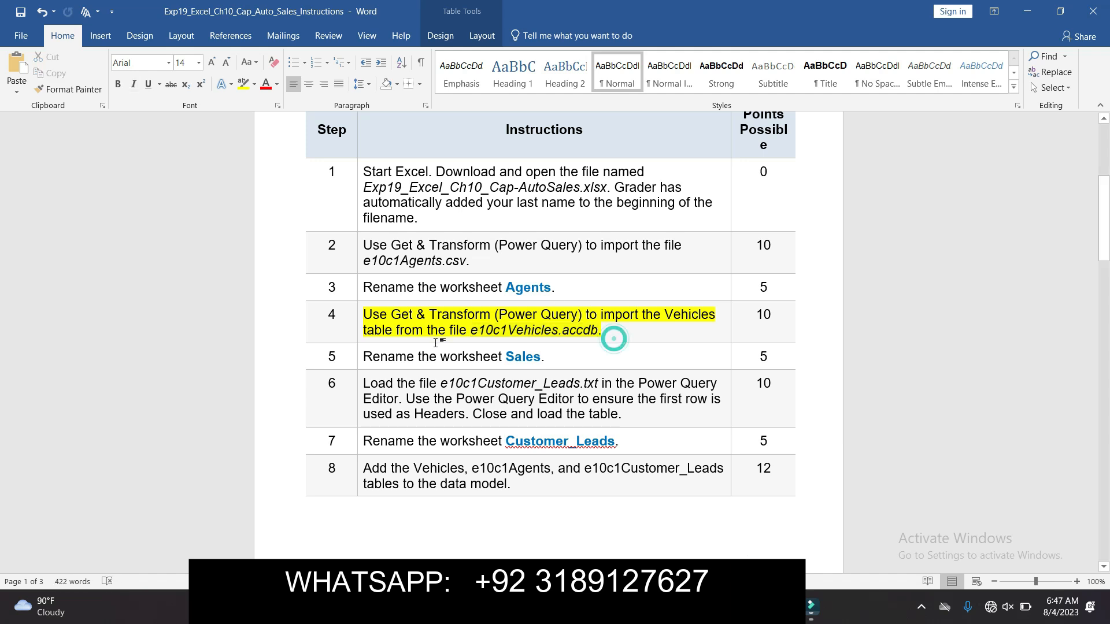
{"action": "left_click", "coordinate": [360, 315]}
{"action": "left_click", "coordinate": [414, 291]}
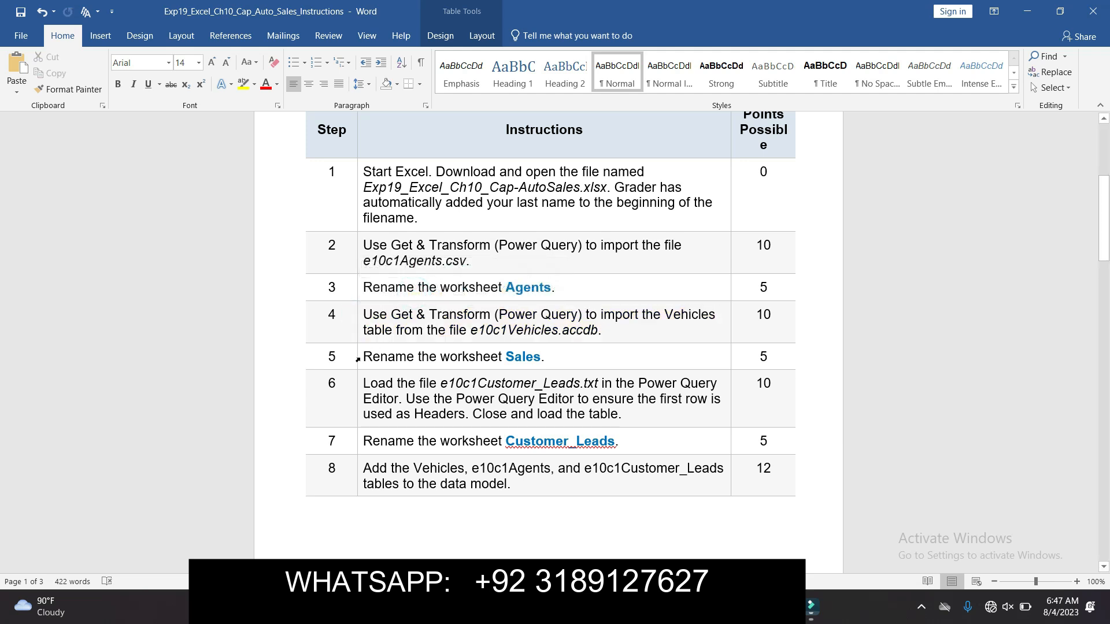
{"action": "left_click", "coordinate": [359, 357]}
{"action": "left_click", "coordinate": [414, 334]}
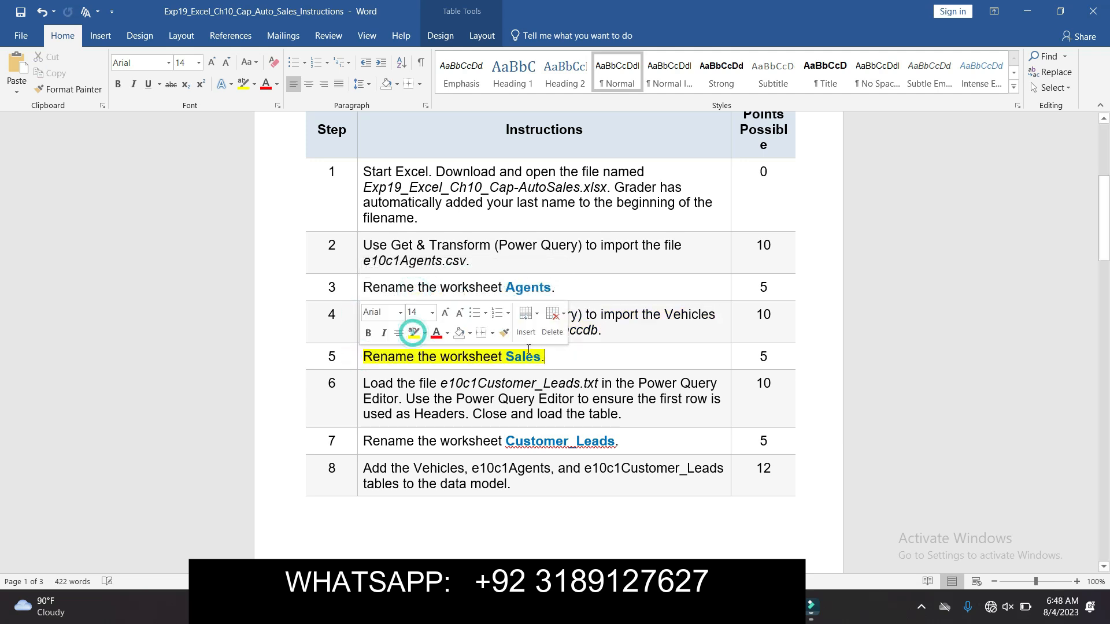
{"action": "left_click", "coordinate": [551, 357]}
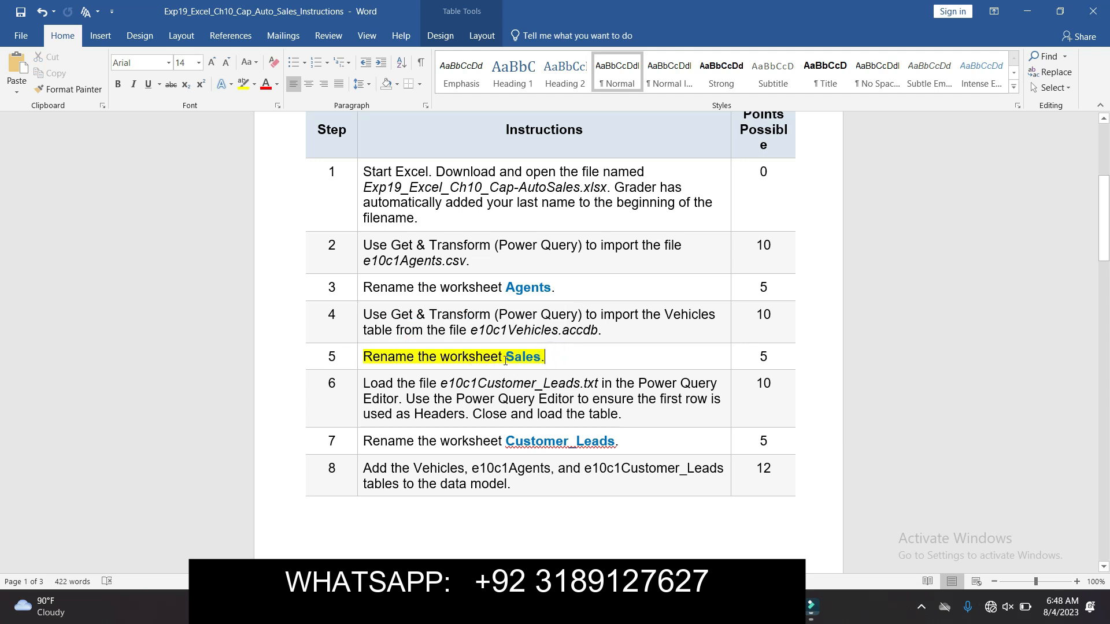
{"action": "left_click_drag", "start_coordinate": [507, 357], "coordinate": [542, 360]}
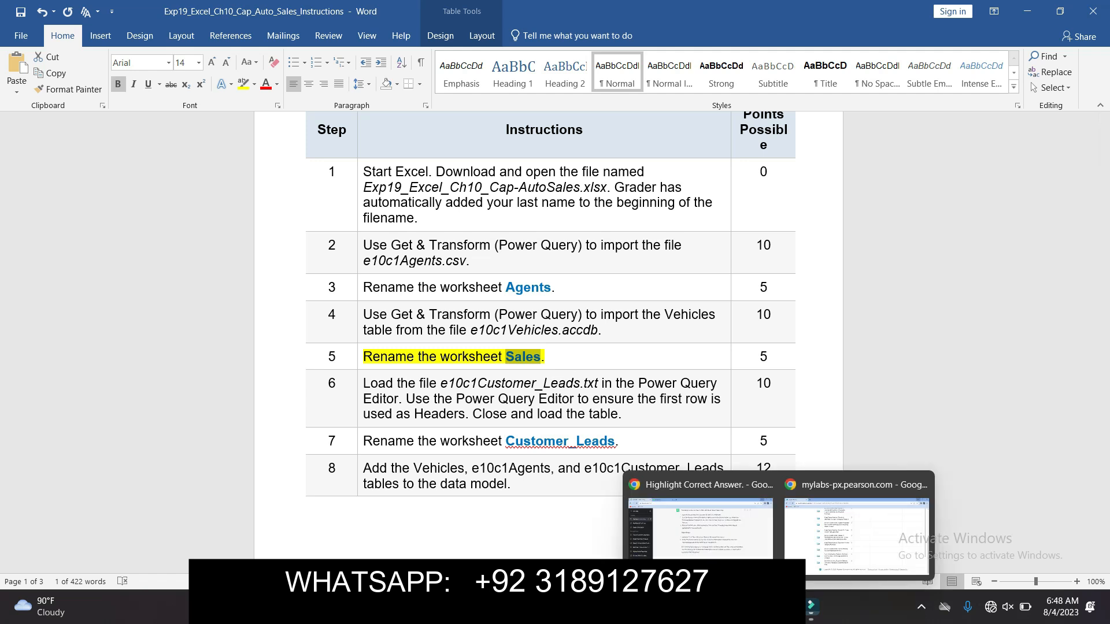
- Switch to the Excel workbook and rename the worksheet holding the imported Vehicles table as Sales
{"action": "mouse_move", "coordinate": [714, 606]}
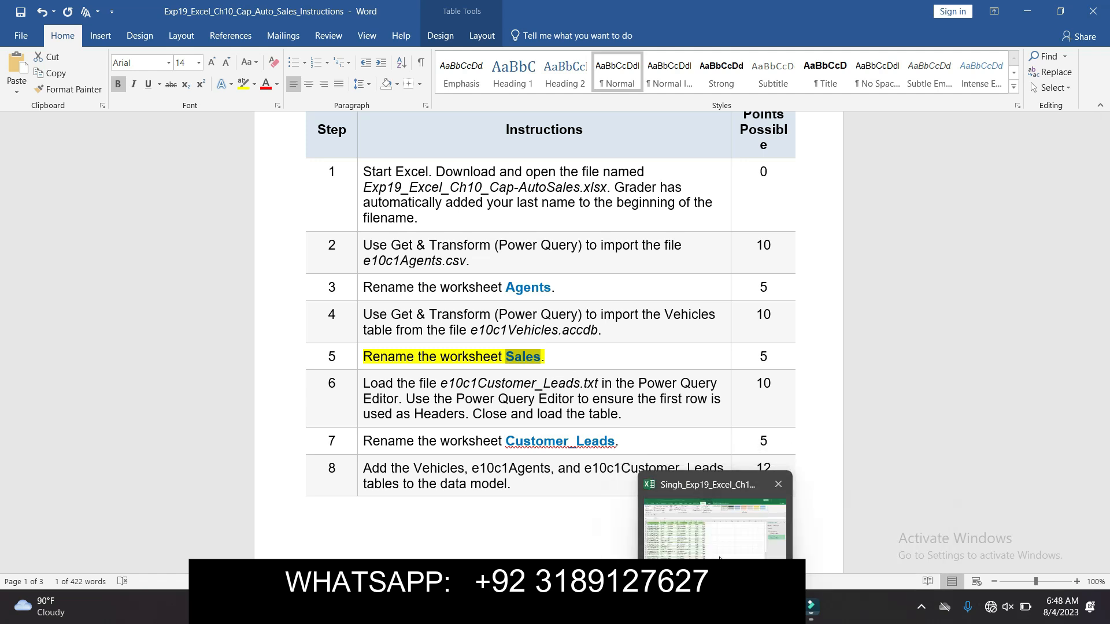
{"action": "left_click", "coordinate": [711, 546]}
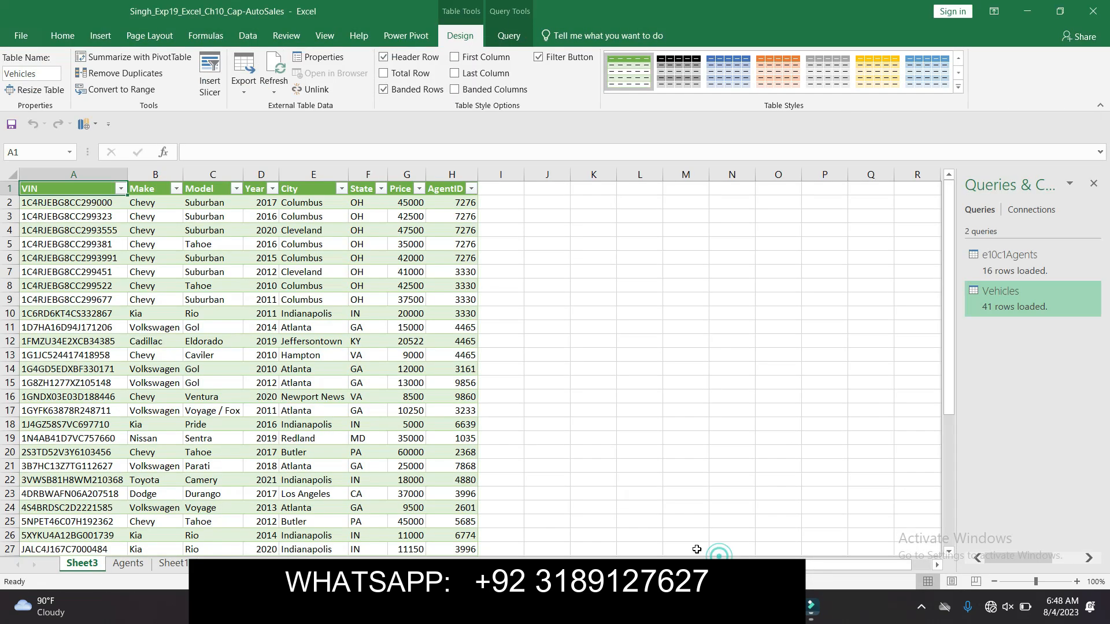
{"action": "right_click", "coordinate": [93, 564]}
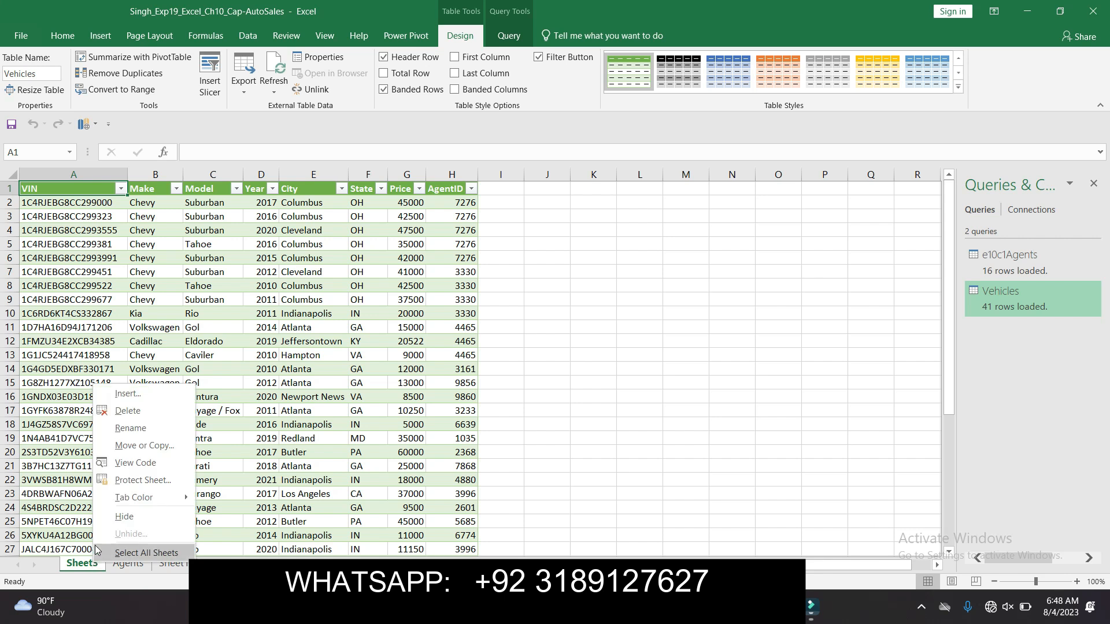
{"action": "left_click", "coordinate": [120, 429]}
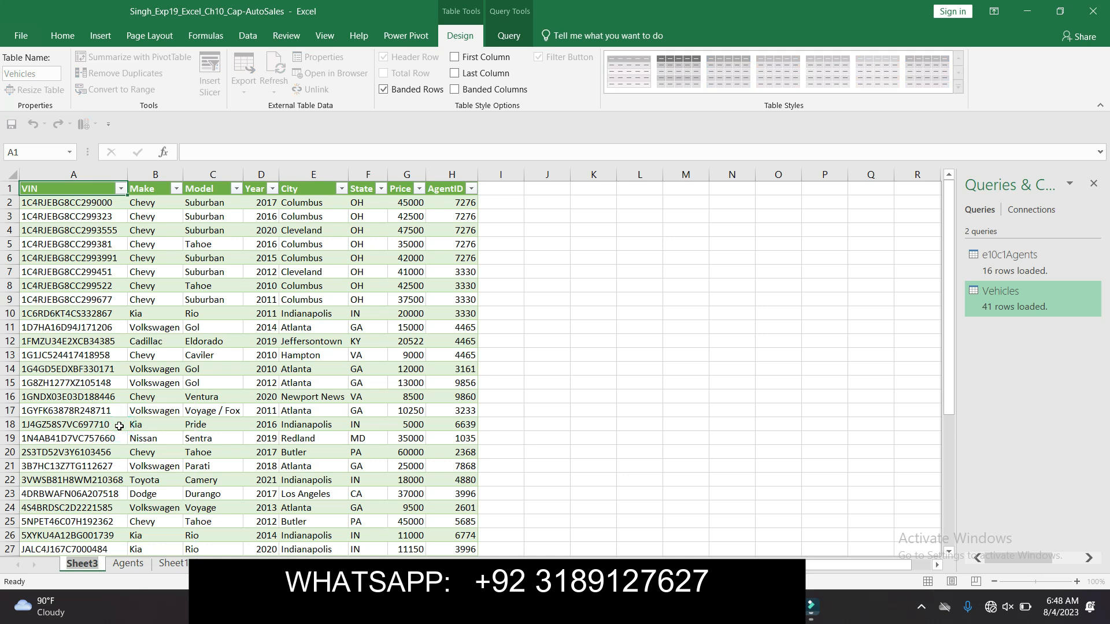
{"action": "type", "text": "Sales"}
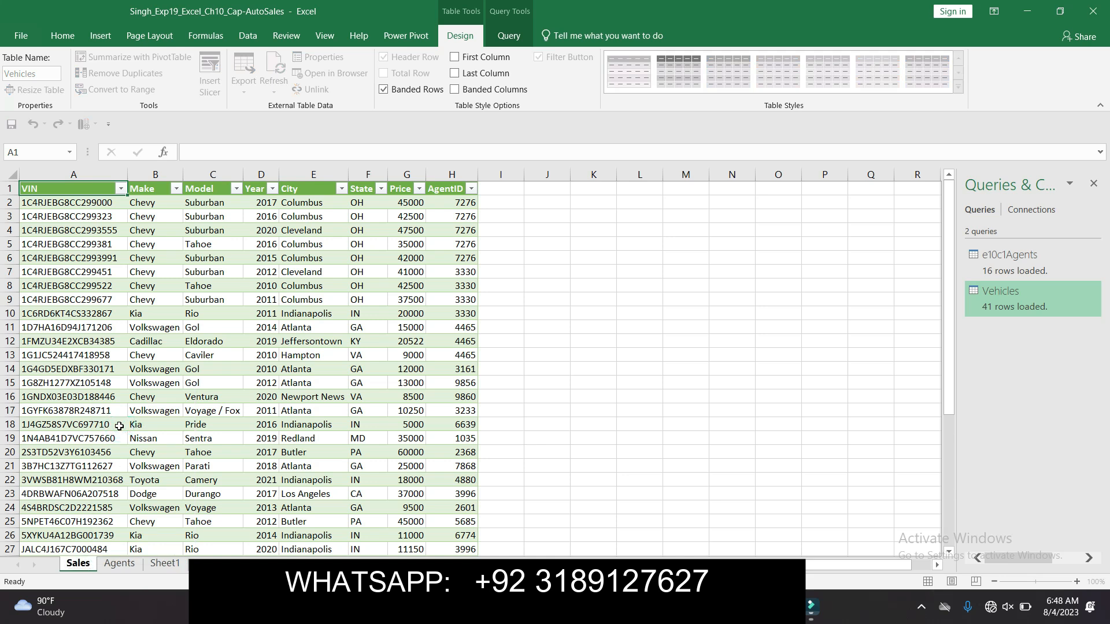
{"action": "key", "text": "Return"}
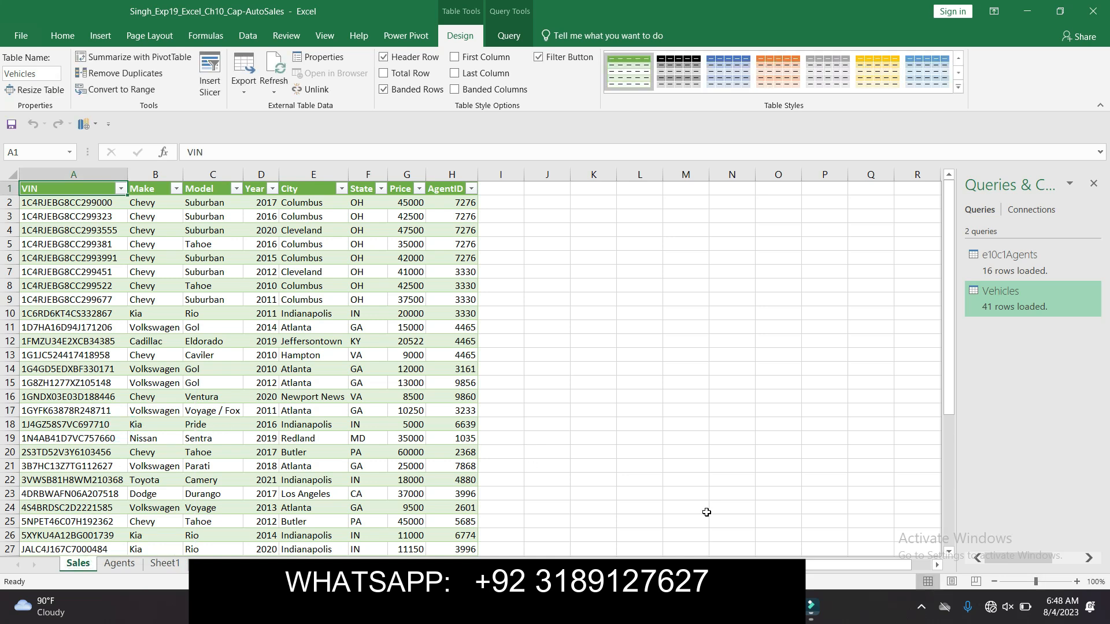
- Go back to the Word instructions, move the yellow highlight from step 5 to step 6 and select the file name e10c1Customer_Leads.txt
{"action": "mouse_move", "coordinate": [752, 606]}
{"action": "left_click", "coordinate": [748, 549]}
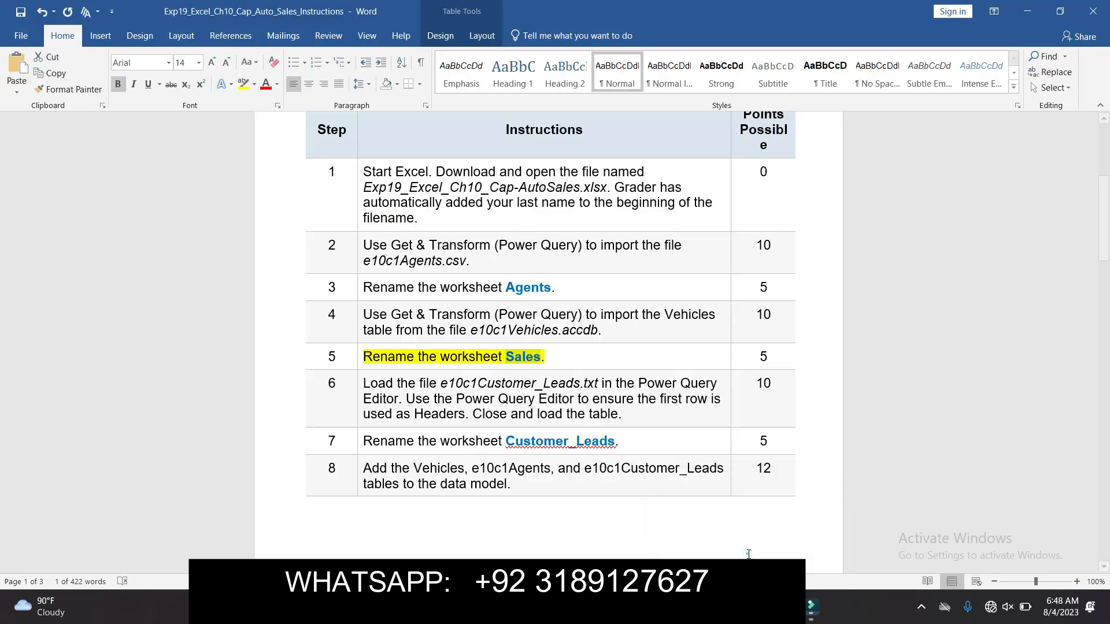
{"action": "left_click", "coordinate": [561, 353]}
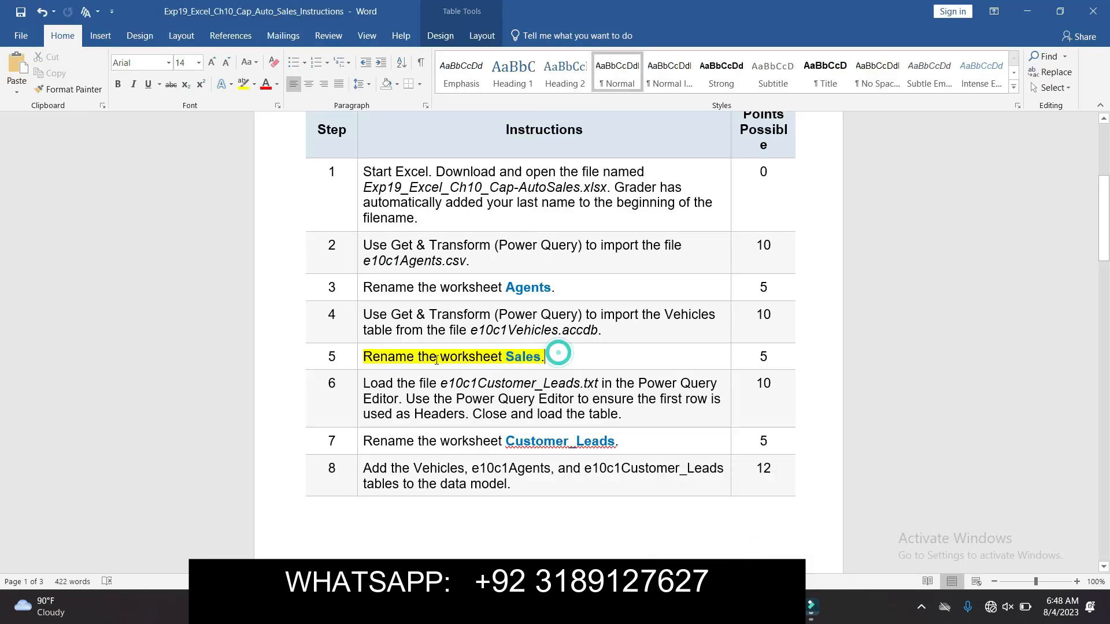
{"action": "left_click", "coordinate": [356, 354]}
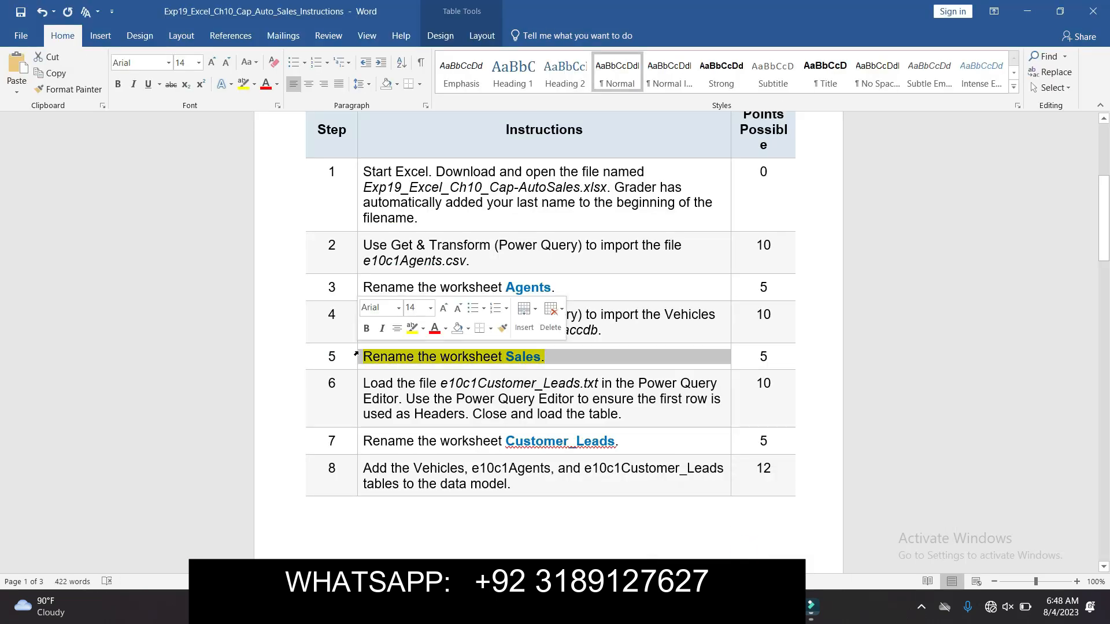
{"action": "left_click", "coordinate": [412, 330]}
{"action": "left_click", "coordinate": [360, 382]}
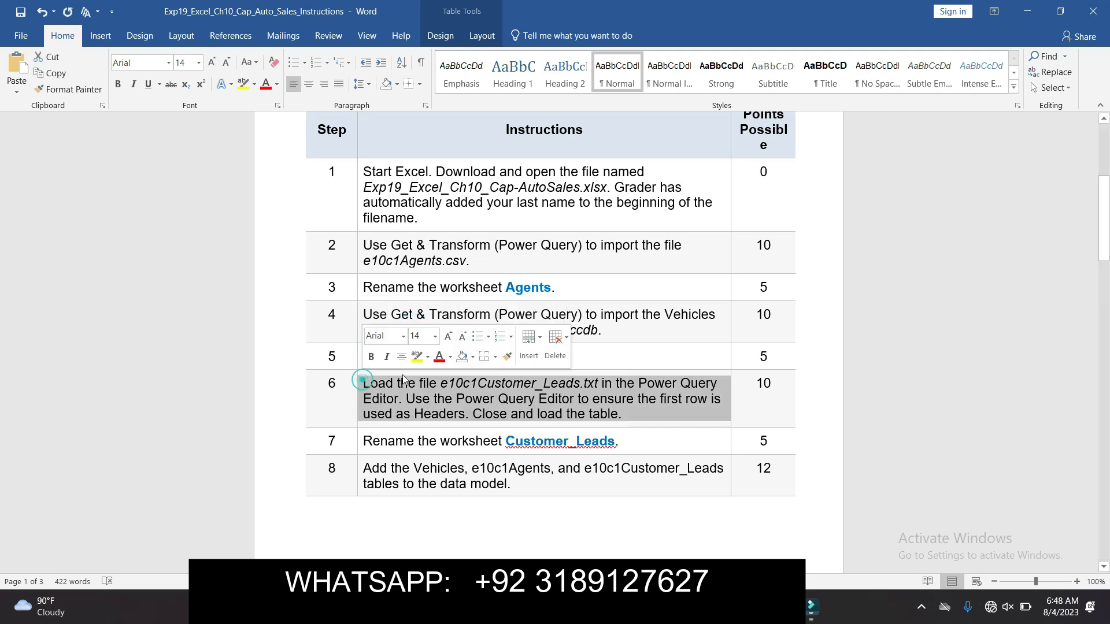
{"action": "left_click", "coordinate": [418, 356]}
{"action": "left_click_drag", "start_coordinate": [1105, 234], "coordinate": [1109, 270]}
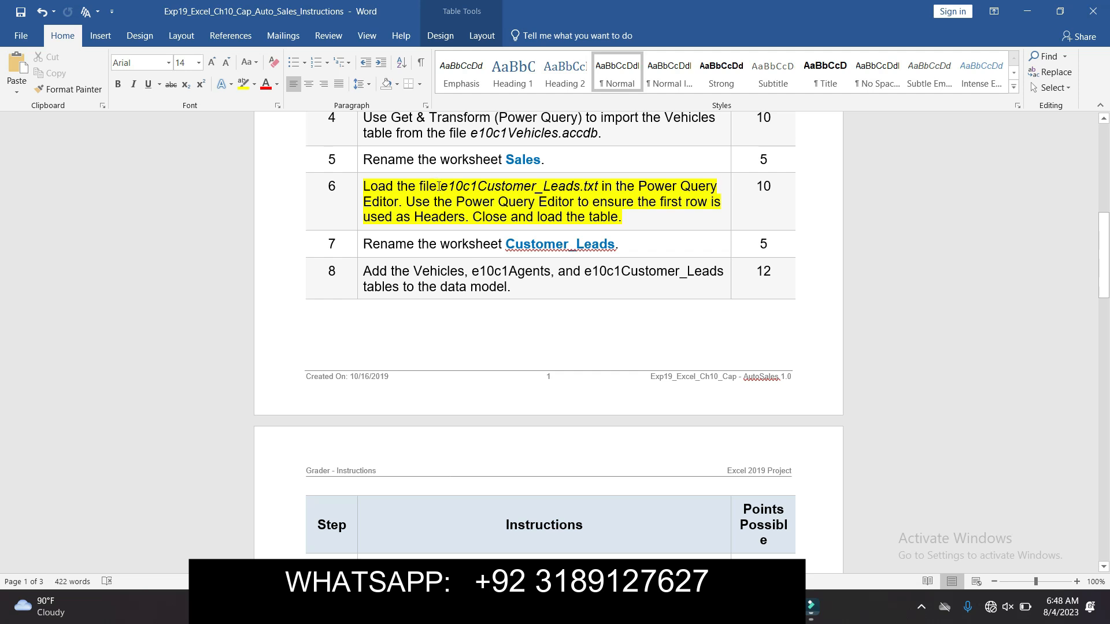
{"action": "left_click_drag", "start_coordinate": [443, 182], "coordinate": [600, 186]}
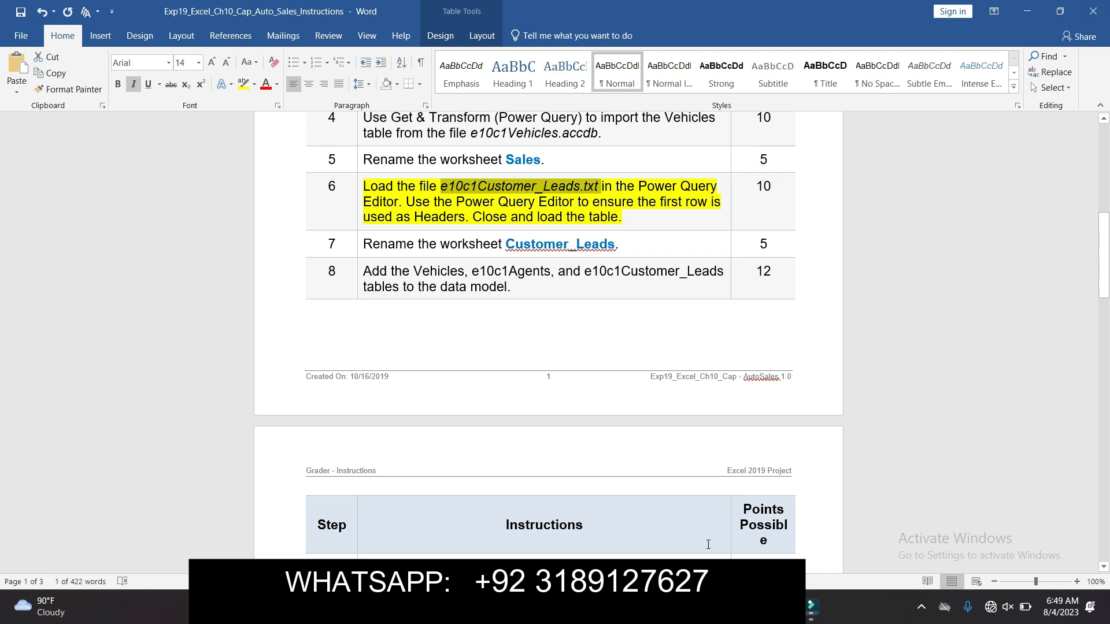
- Switch to the Excel workbook and import the text file e10c1Customer_Leads with Get & Transform, loading it into a new worksheet
{"action": "mouse_move", "coordinate": [715, 607]}
{"action": "left_click", "coordinate": [697, 528]}
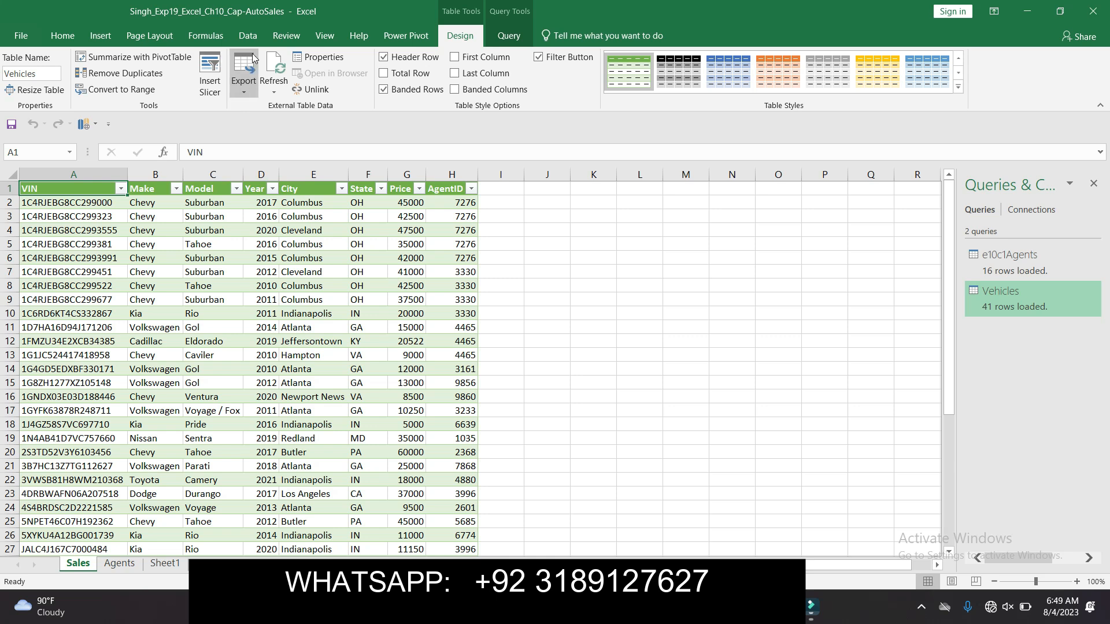
{"action": "left_click", "coordinate": [248, 36]}
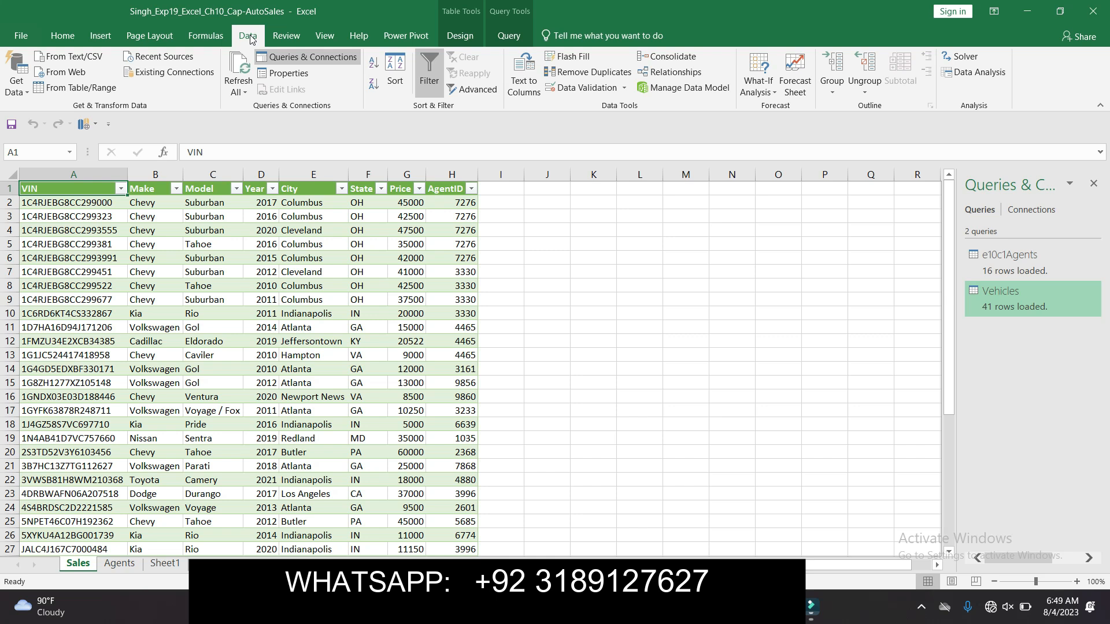
{"action": "left_click", "coordinate": [23, 90]}
{"action": "mouse_move", "coordinate": [60, 139]}
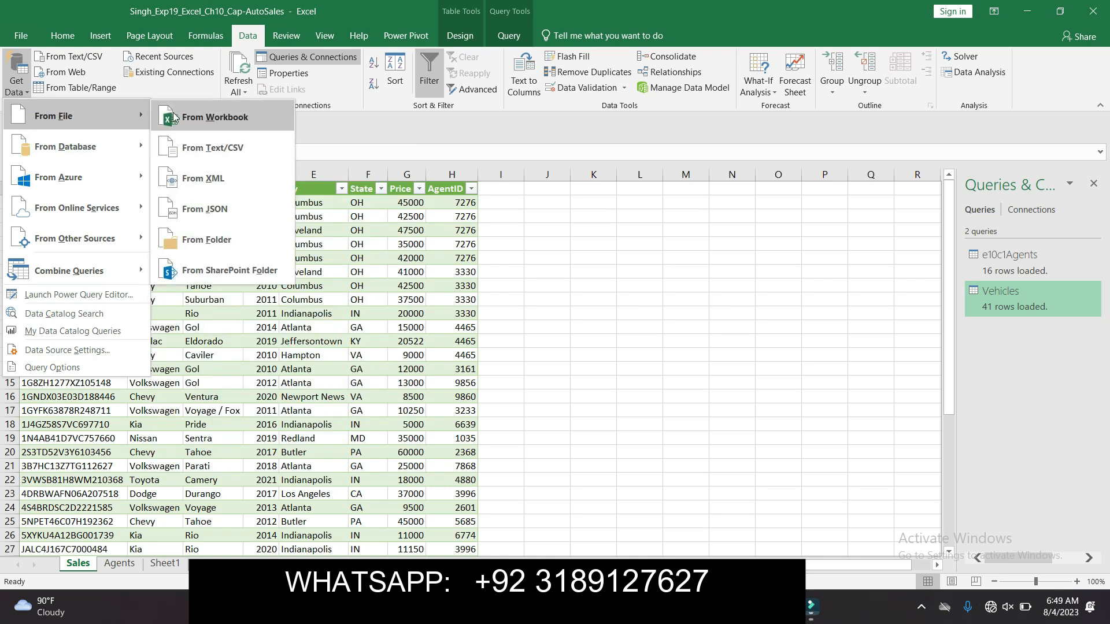
{"action": "left_click", "coordinate": [223, 145]}
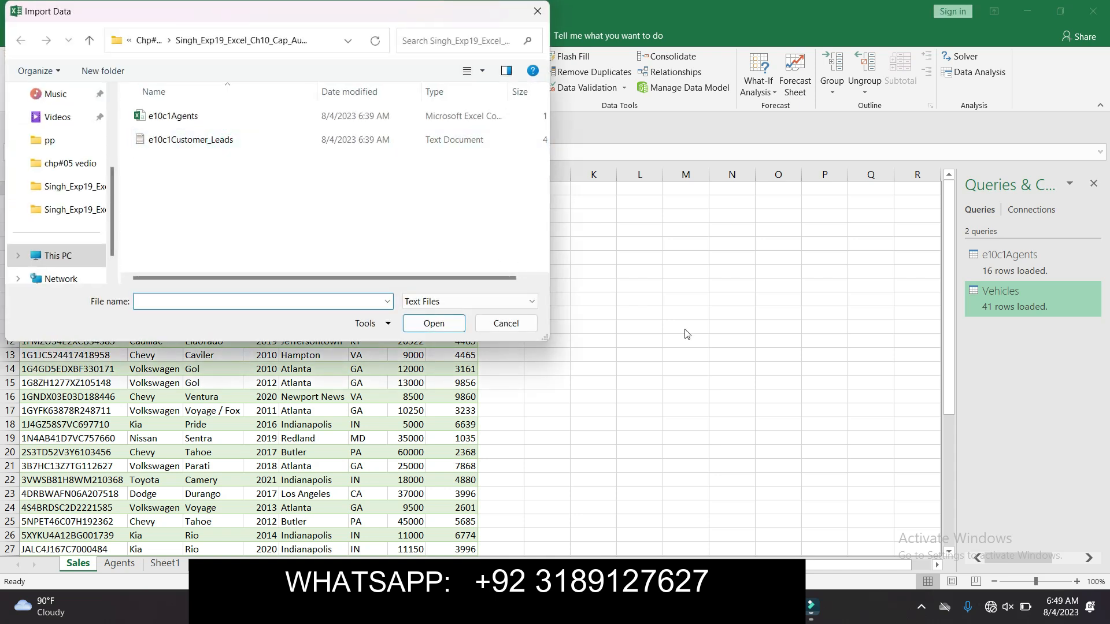
{"action": "mouse_move", "coordinate": [752, 607]}
{"action": "left_click", "coordinate": [746, 546]}
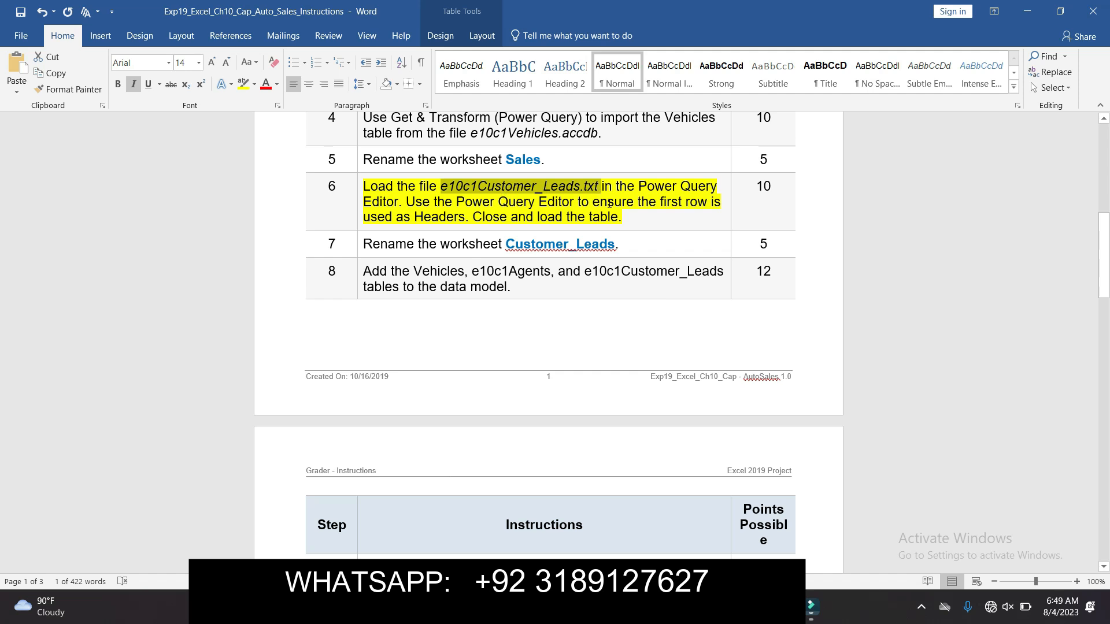
{"action": "mouse_move", "coordinate": [715, 607]}
{"action": "left_click", "coordinate": [706, 512]}
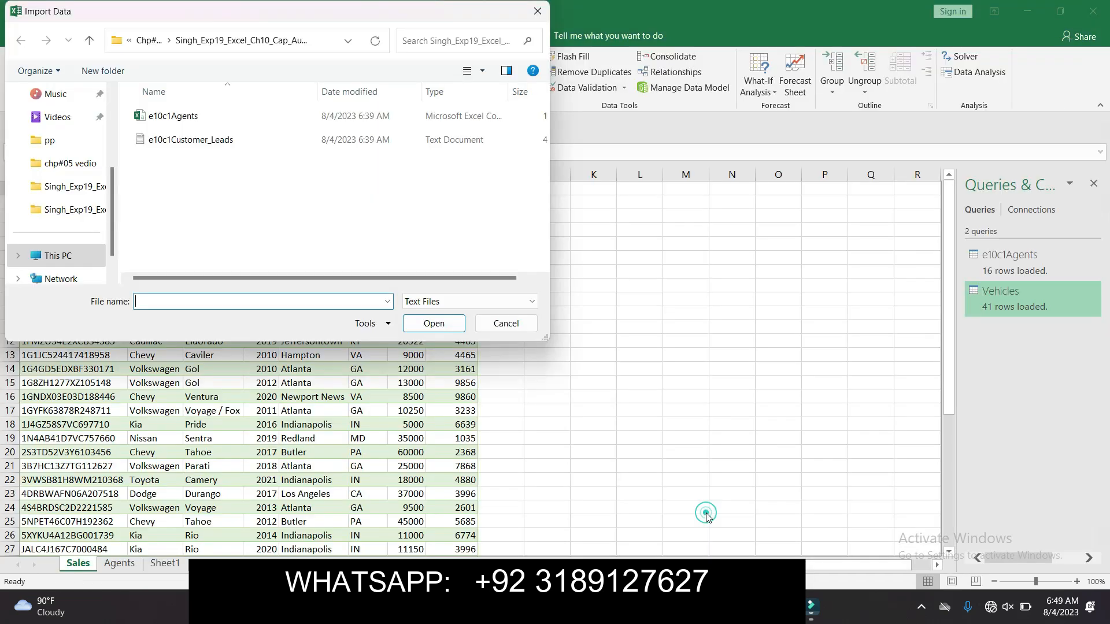
{"action": "left_click", "coordinate": [226, 142]}
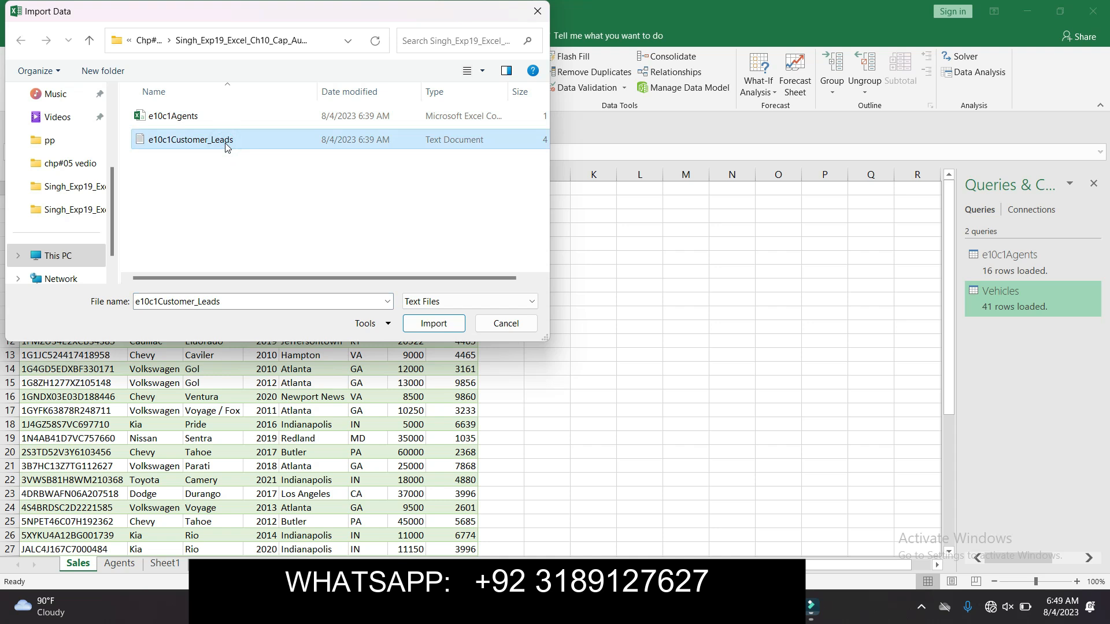
{"action": "left_click", "coordinate": [433, 325]}
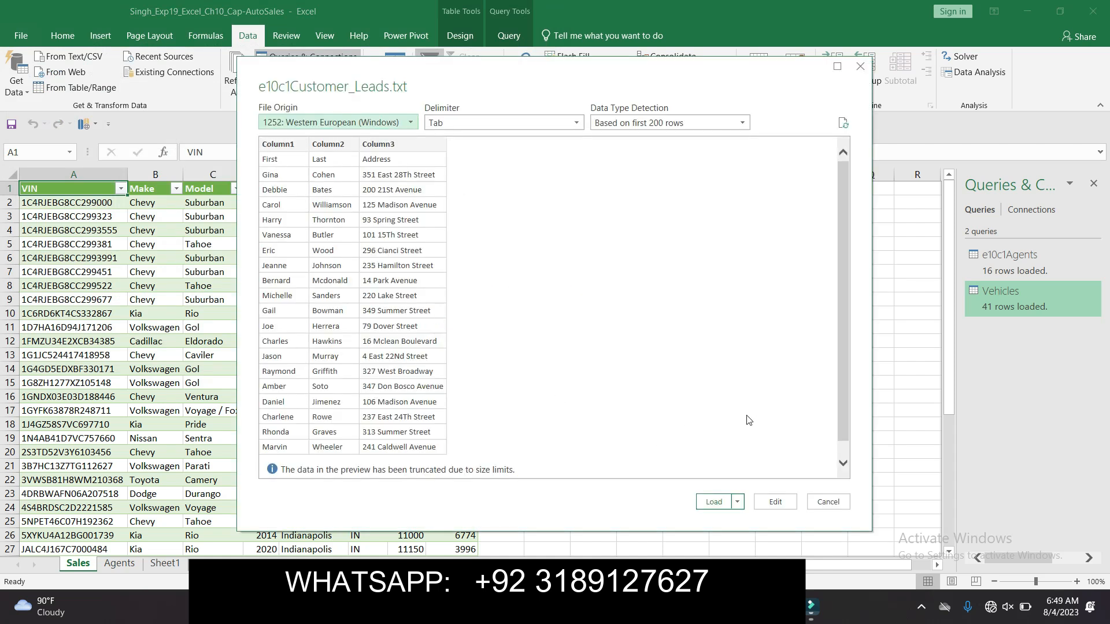
{"action": "left_click", "coordinate": [713, 502]}
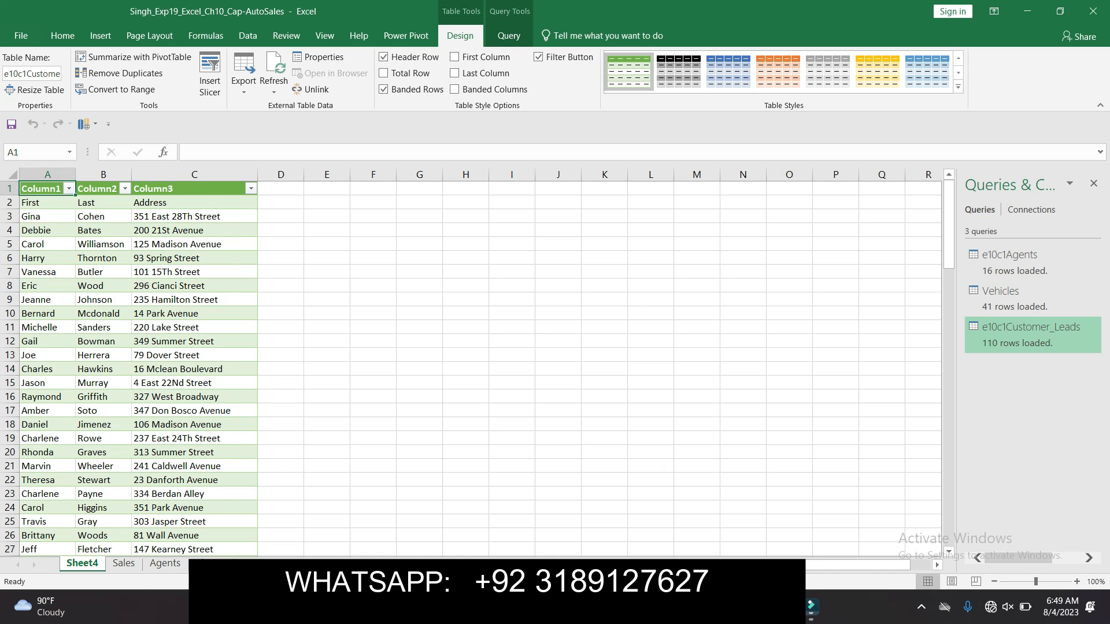
- Return to the Word instructions and select the step 6 sentence about using the first row as headers
{"action": "left_click", "coordinate": [745, 535]}
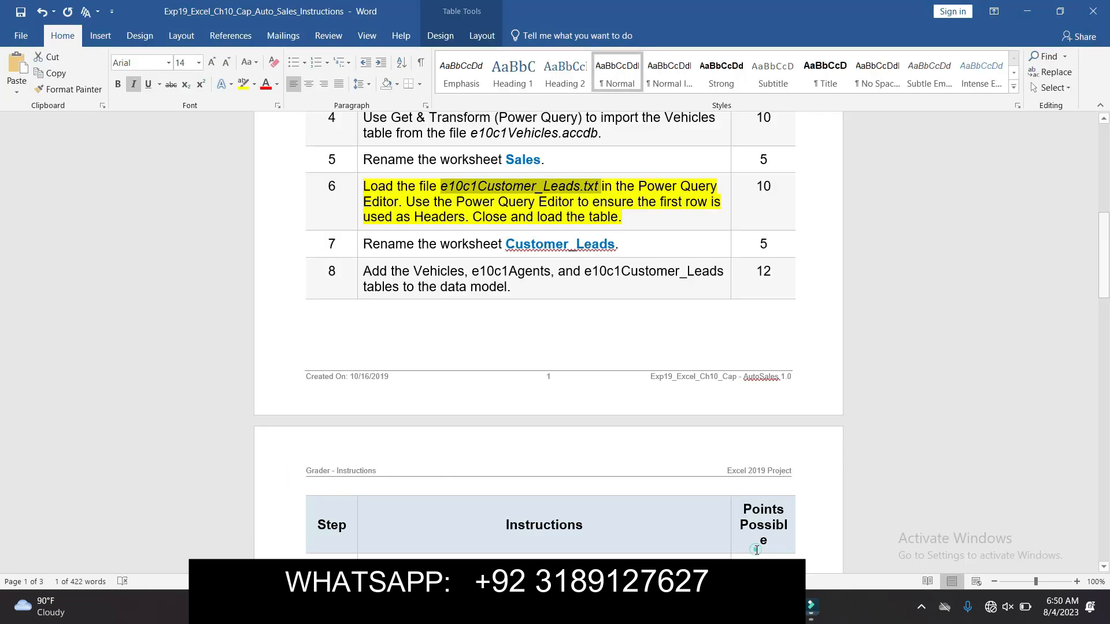
{"action": "left_click", "coordinate": [646, 222]}
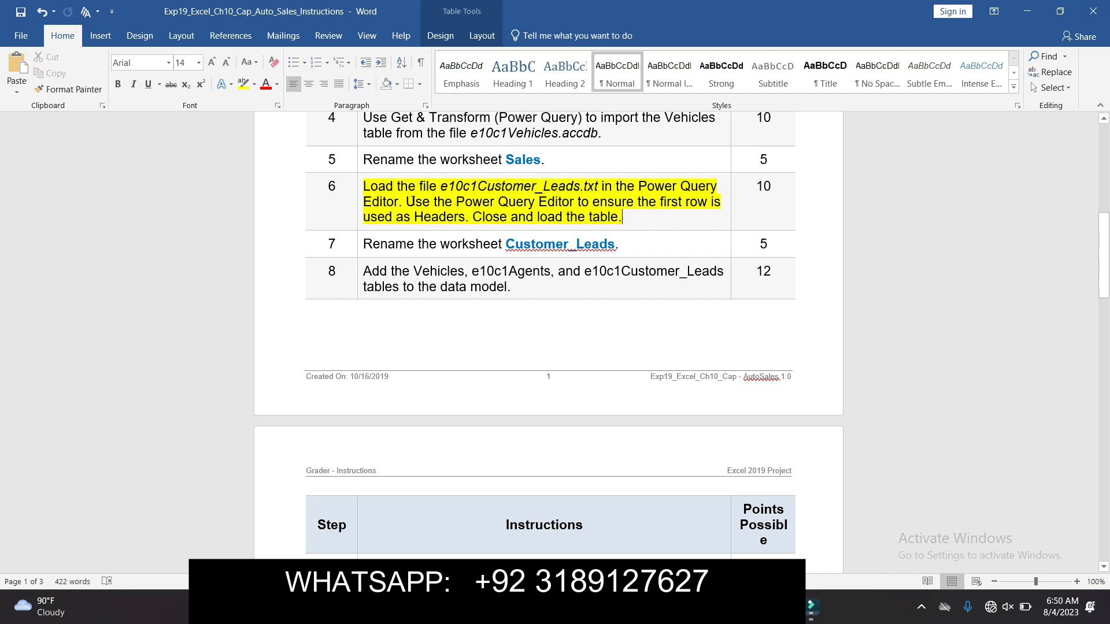
{"action": "left_click_drag", "start_coordinate": [407, 199], "coordinate": [465, 217]}
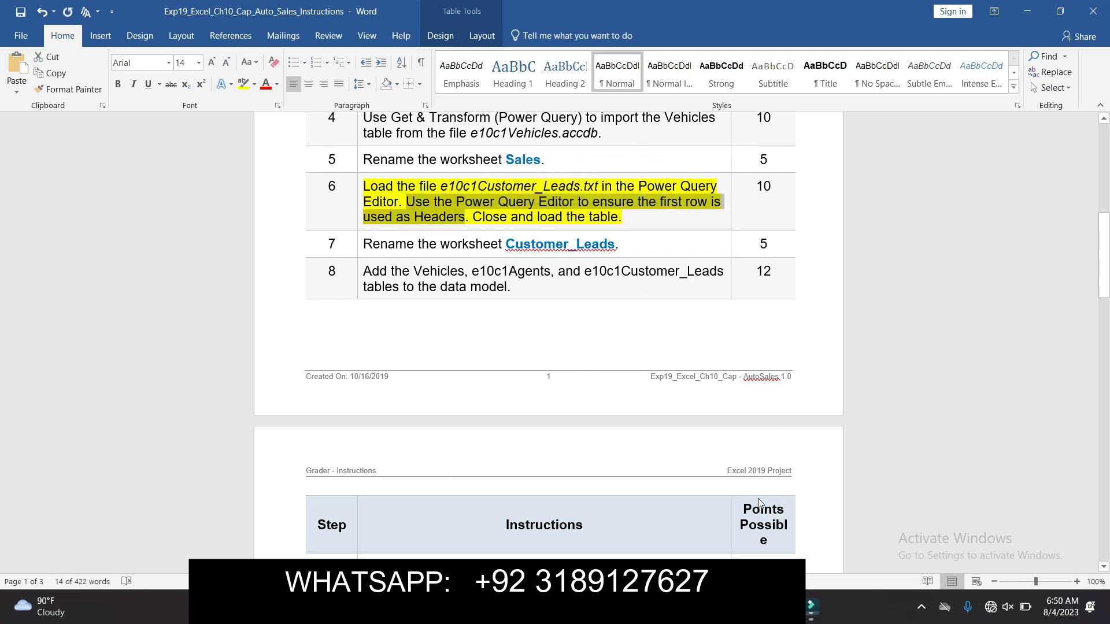
- Switch to Excel, open the e10c1Customer_Leads query in the Power Query Editor and use its first row as headers
{"action": "left_click", "coordinate": [745, 544]}
{"action": "mouse_move", "coordinate": [716, 607]}
{"action": "left_click", "coordinate": [695, 538]}
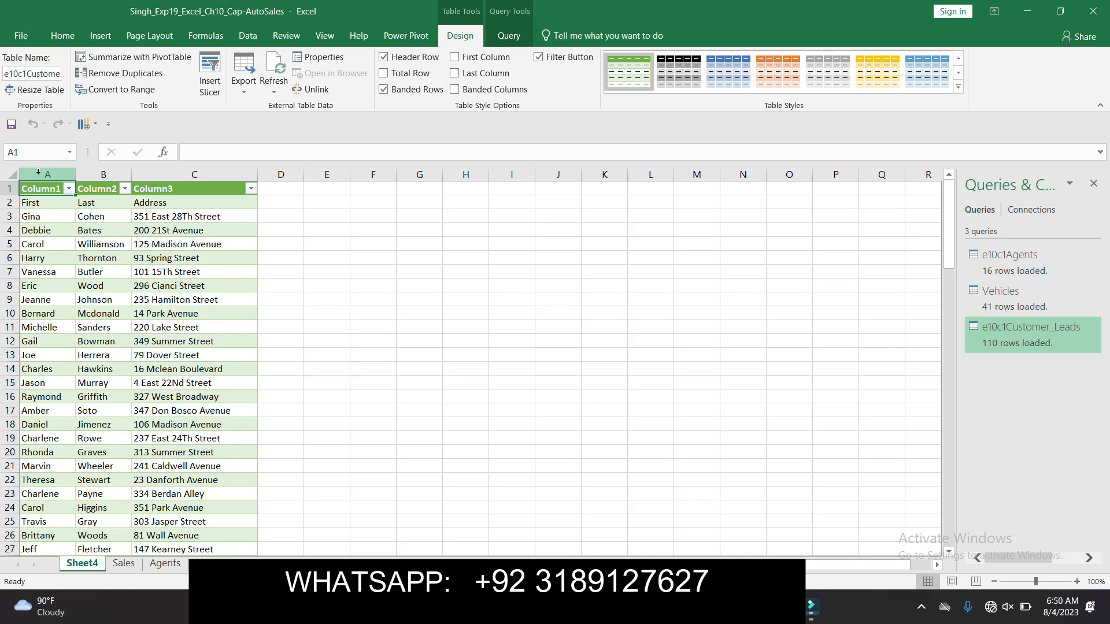
{"action": "left_click", "coordinate": [507, 37]}
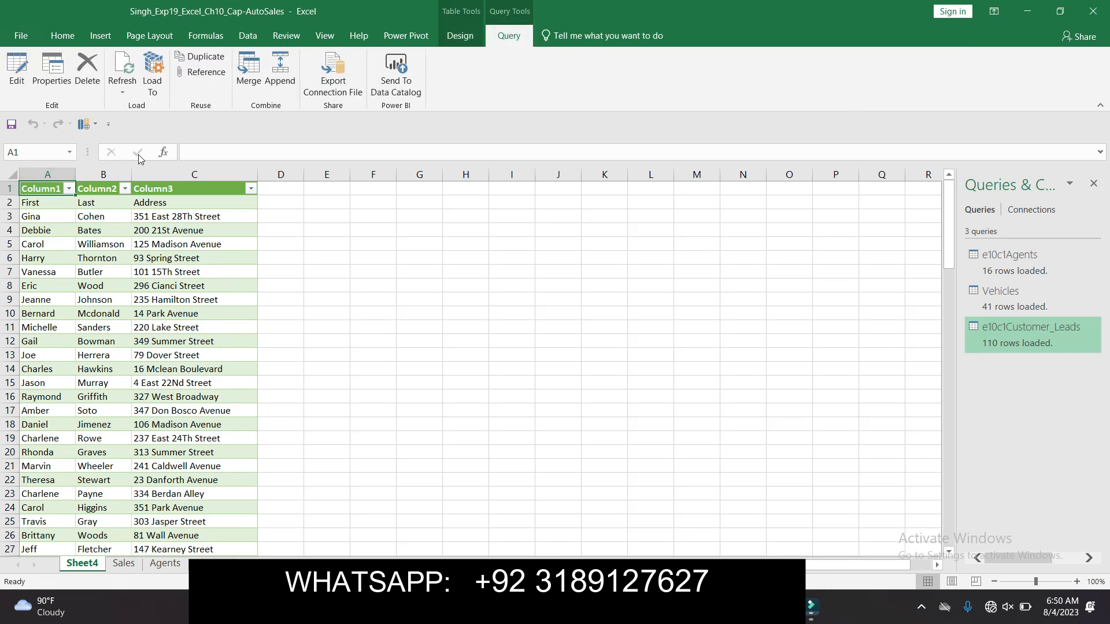
{"action": "left_click", "coordinate": [17, 84]}
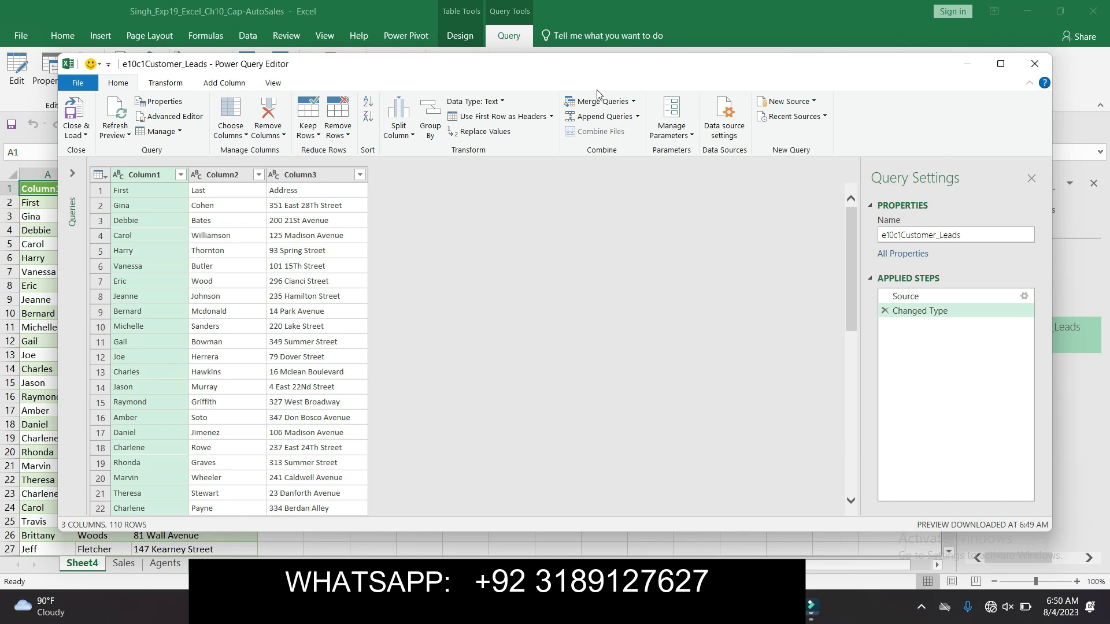
{"action": "left_click", "coordinate": [552, 116]}
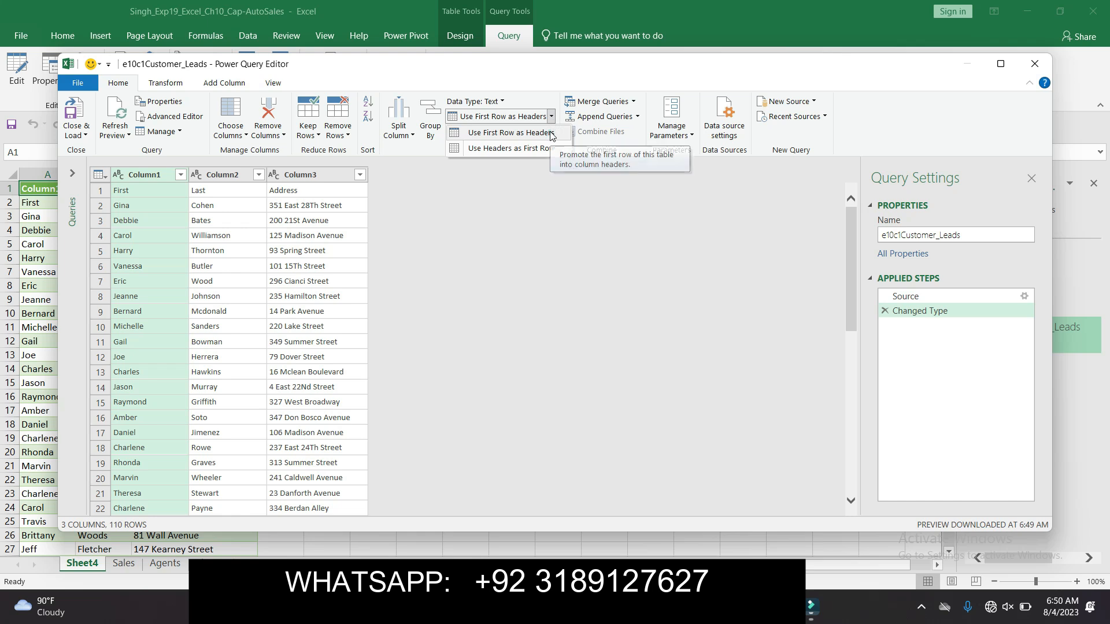
{"action": "left_click", "coordinate": [551, 133]}
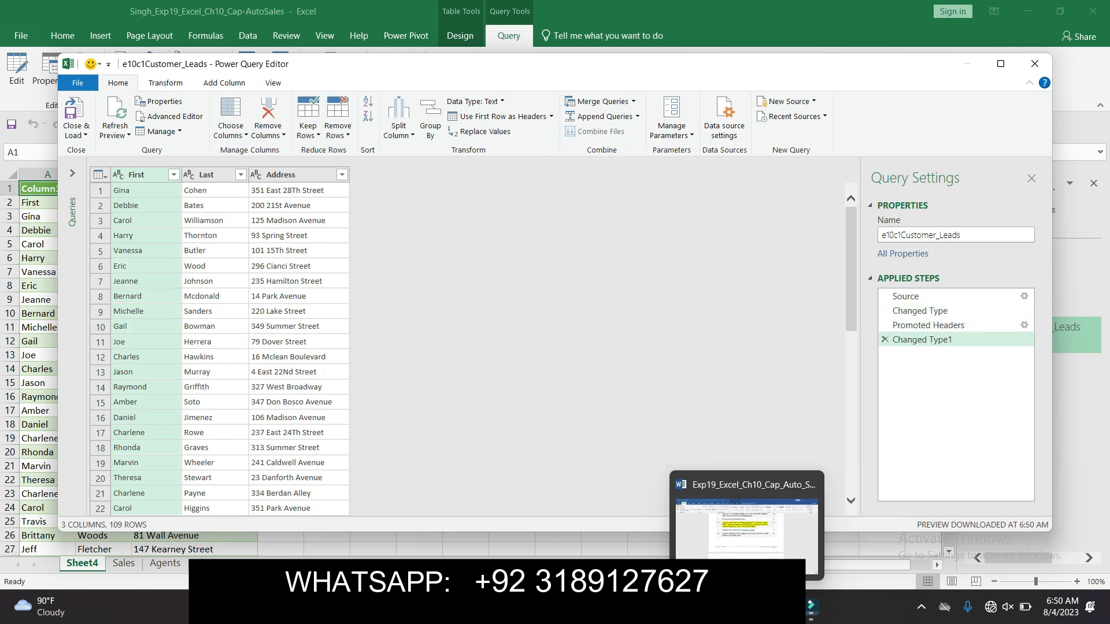
- Check the "Close and load the table" instruction in Word, and close and load the customer leads query from the Power Query Editor into Excel
{"action": "left_click", "coordinate": [749, 544]}
{"action": "left_click_drag", "start_coordinate": [473, 217], "coordinate": [613, 218]}
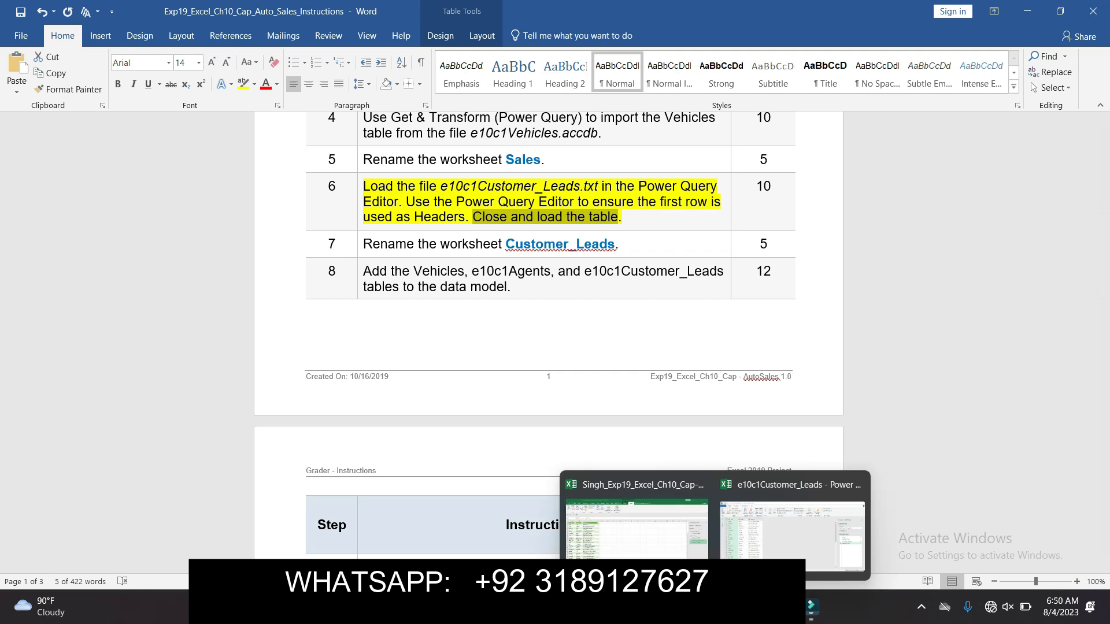
{"action": "left_click", "coordinate": [666, 550]}
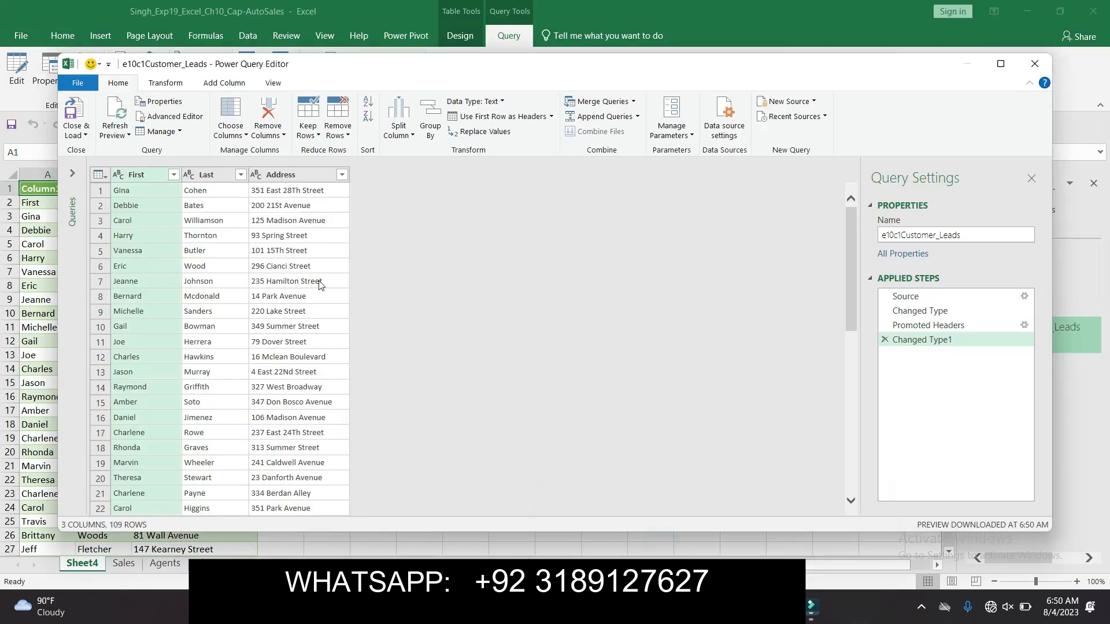
{"action": "left_click", "coordinate": [79, 135]}
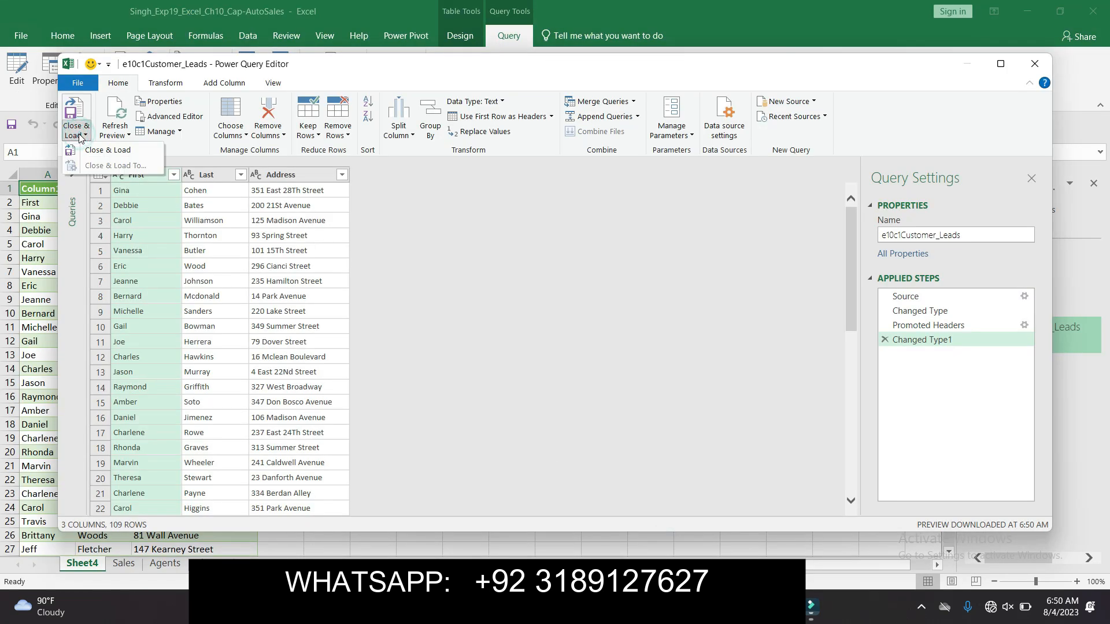
{"action": "left_click", "coordinate": [92, 150]}
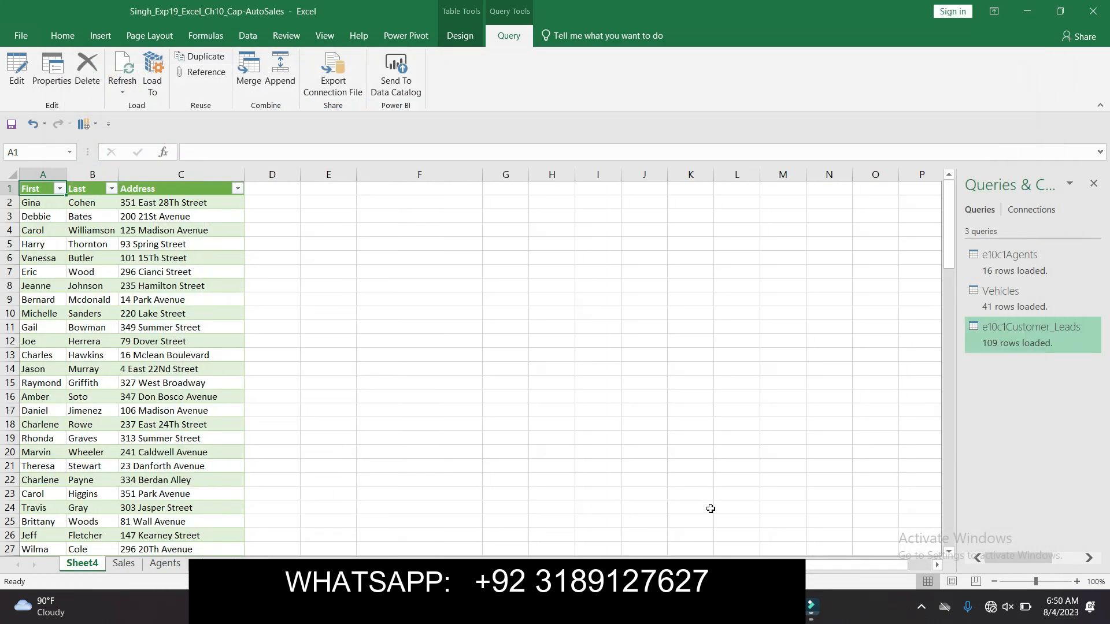
- In the Word instructions, clear the step 6 highlight, highlight step 7 in yellow and copy the sheet name Customer_Leads
{"action": "mouse_move", "coordinate": [746, 607]}
{"action": "left_click", "coordinate": [747, 523]}
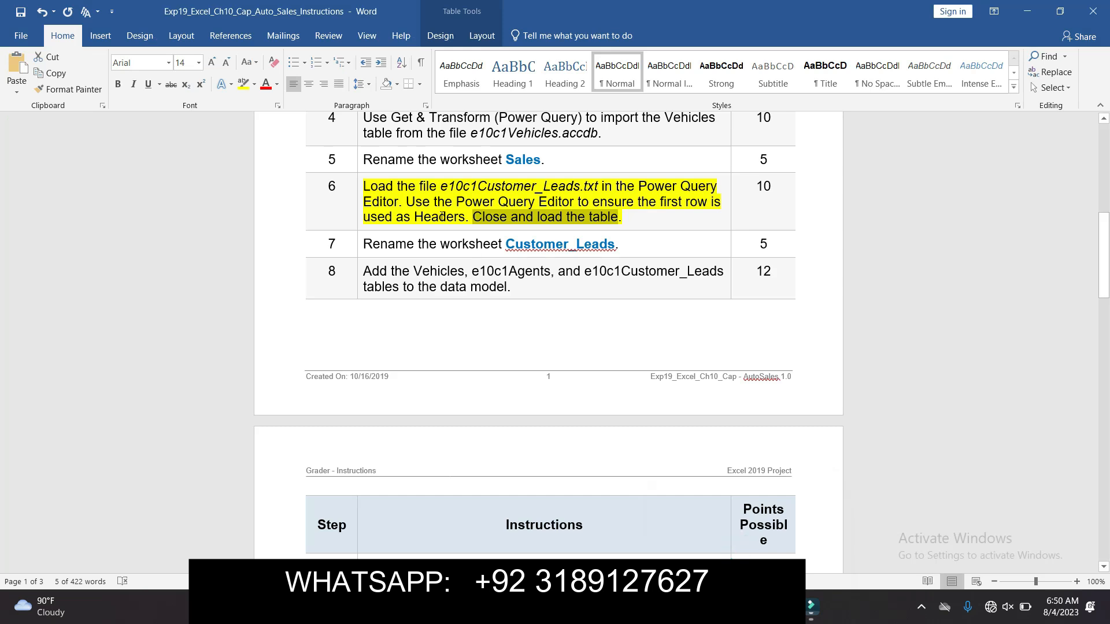
{"action": "left_click", "coordinate": [359, 188]}
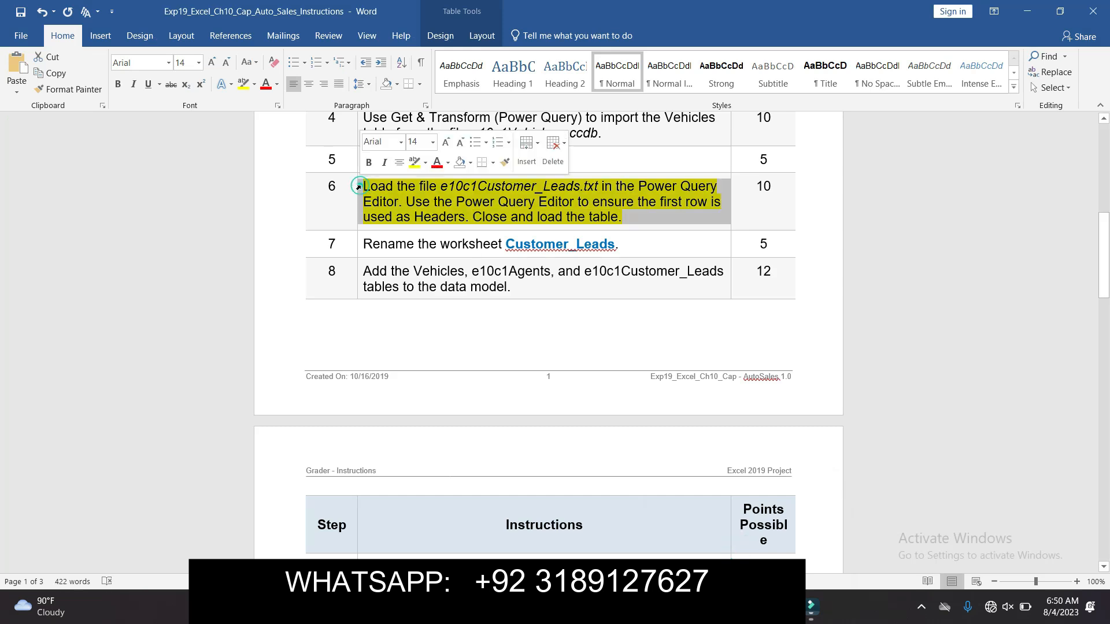
{"action": "left_click", "coordinate": [414, 165]}
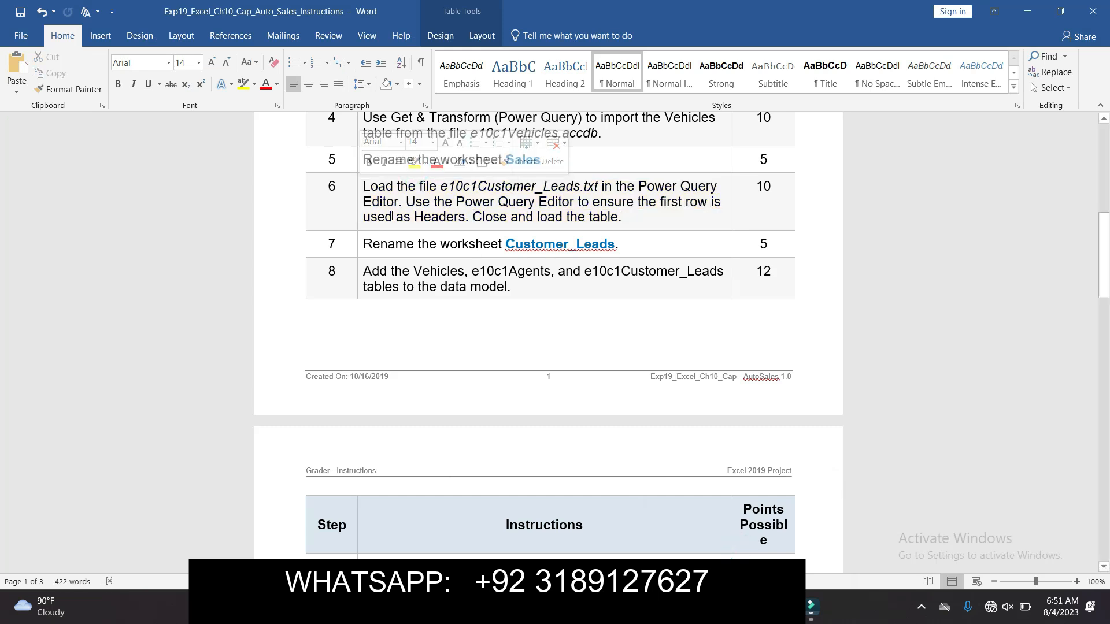
{"action": "left_click", "coordinate": [359, 245]}
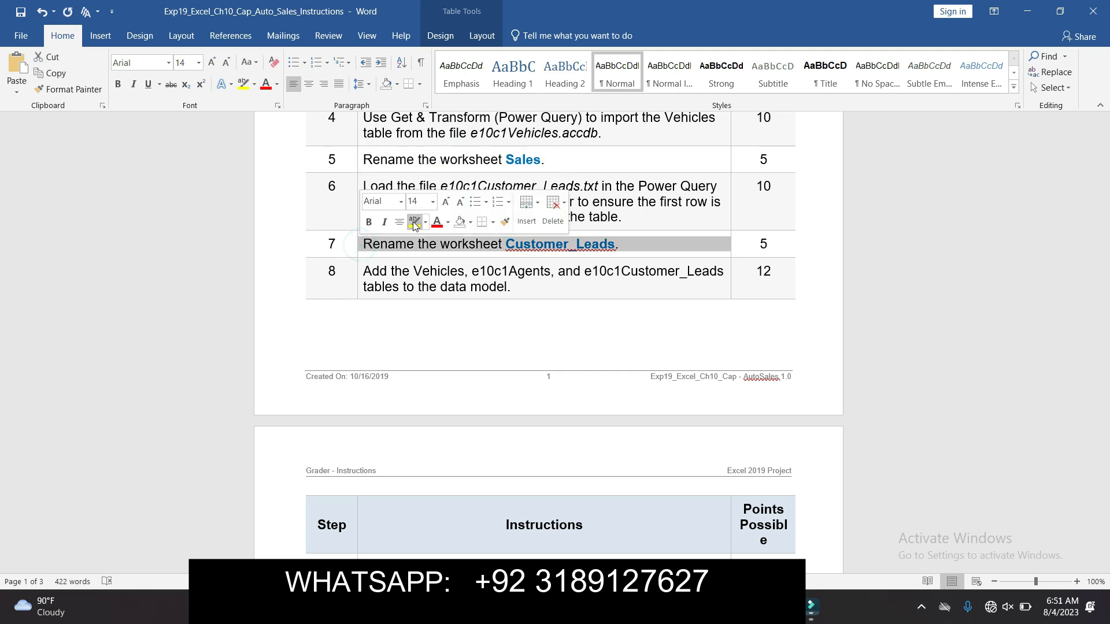
{"action": "left_click", "coordinate": [415, 221]}
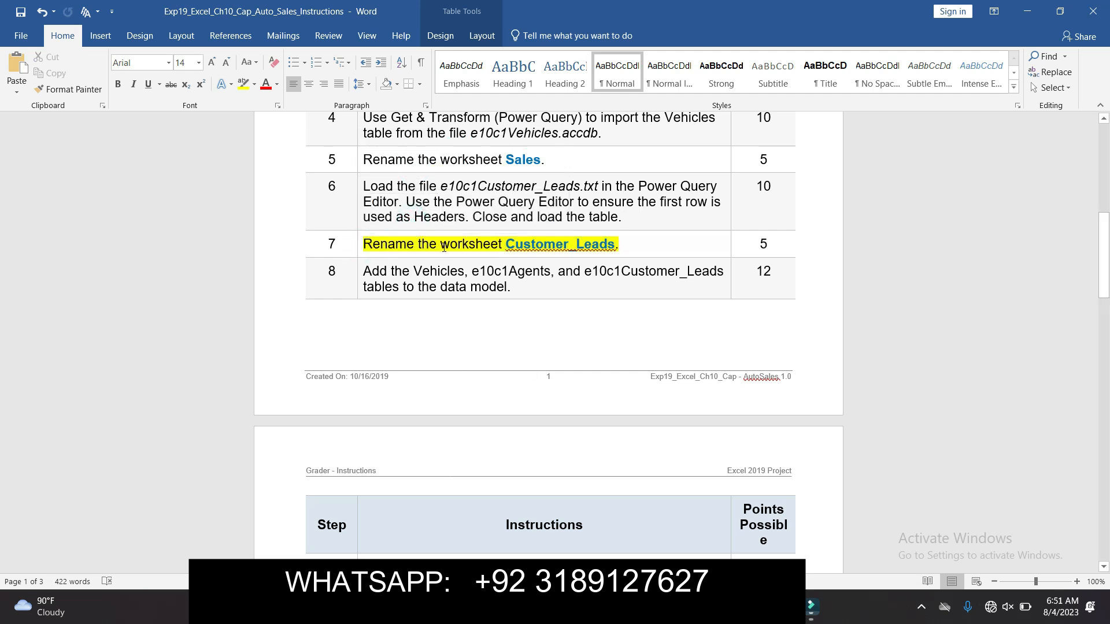
{"action": "left_click_drag", "start_coordinate": [512, 244], "coordinate": [603, 245]}
{"action": "key", "text": "ctrl+c"}
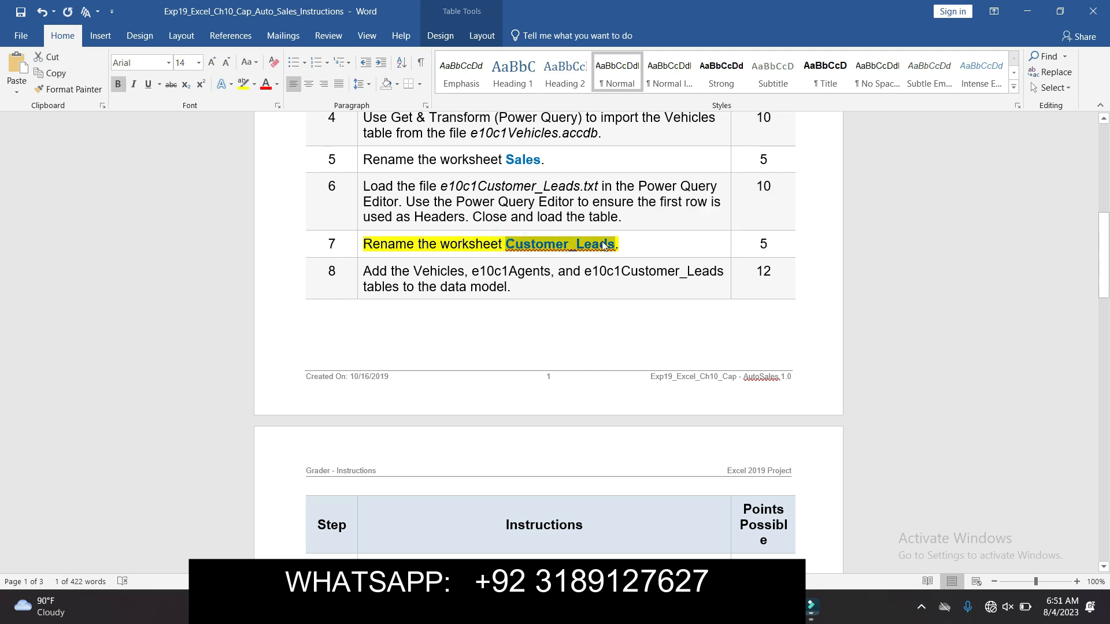
{"action": "left_click", "coordinate": [638, 247]}
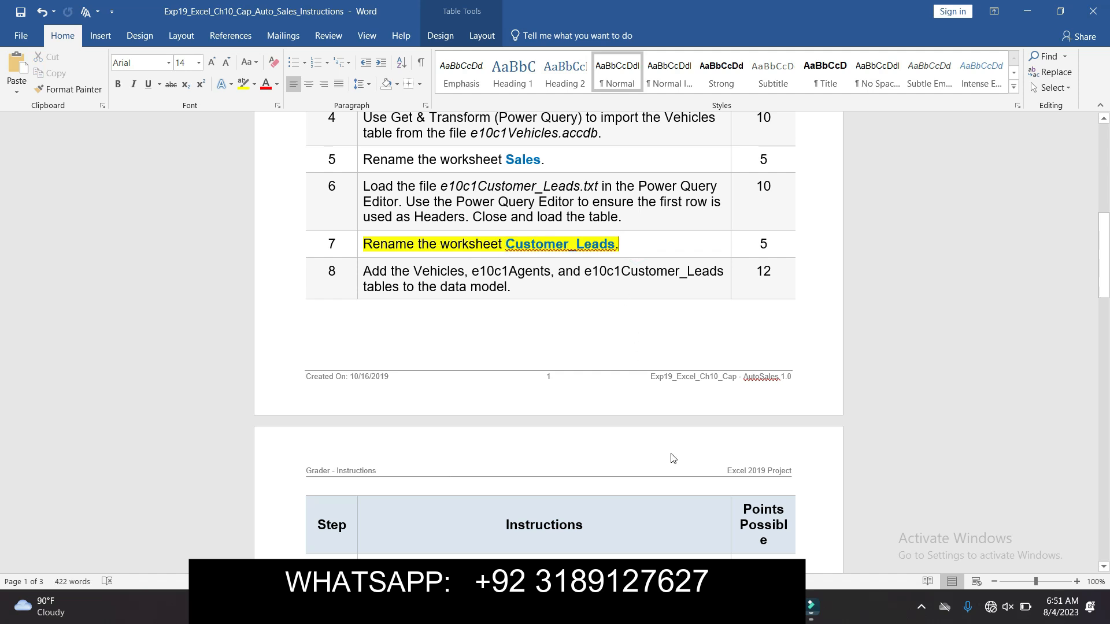
- Switch to the Excel workbook and rename the worksheet holding the imported customer leads as Customer_Leads
{"action": "mouse_move", "coordinate": [715, 607]}
{"action": "left_click", "coordinate": [693, 544]}
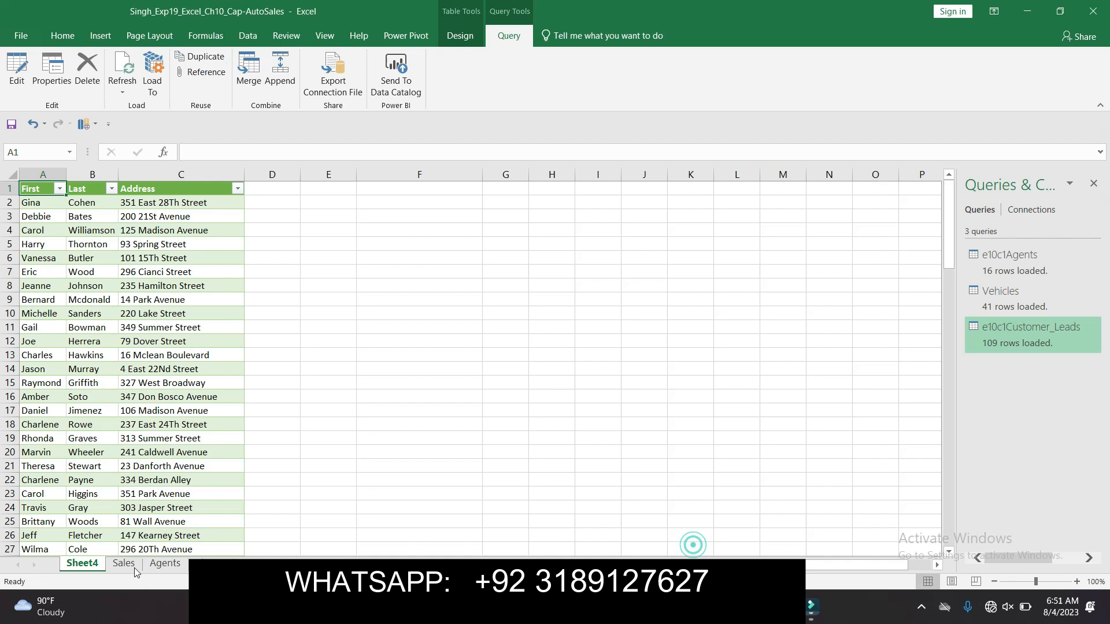
{"action": "right_click", "coordinate": [85, 568]}
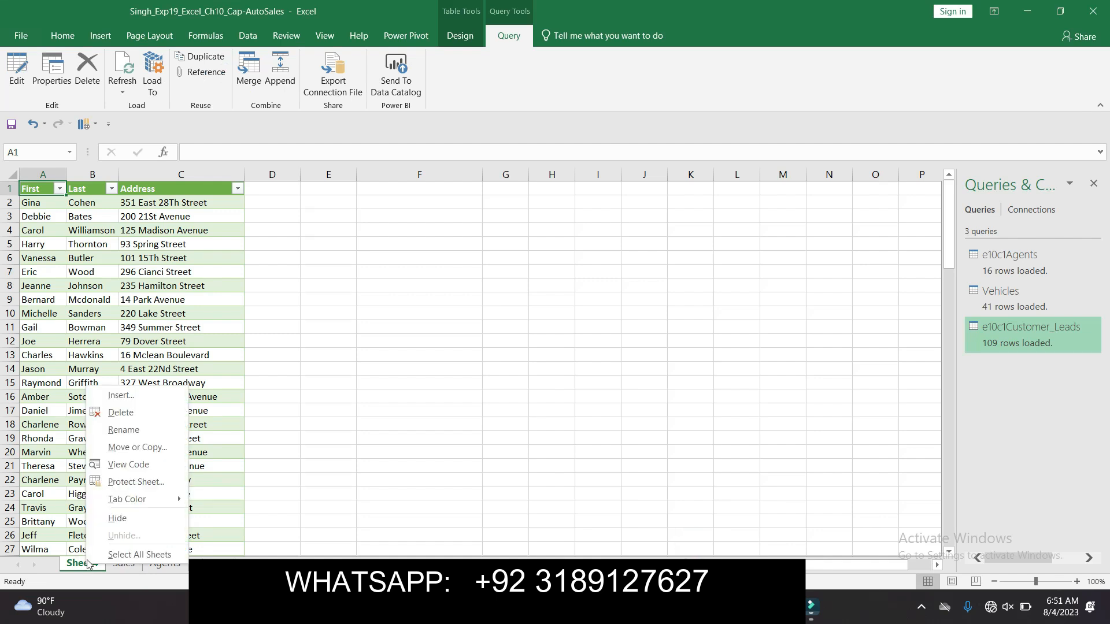
{"action": "left_click", "coordinate": [124, 430]}
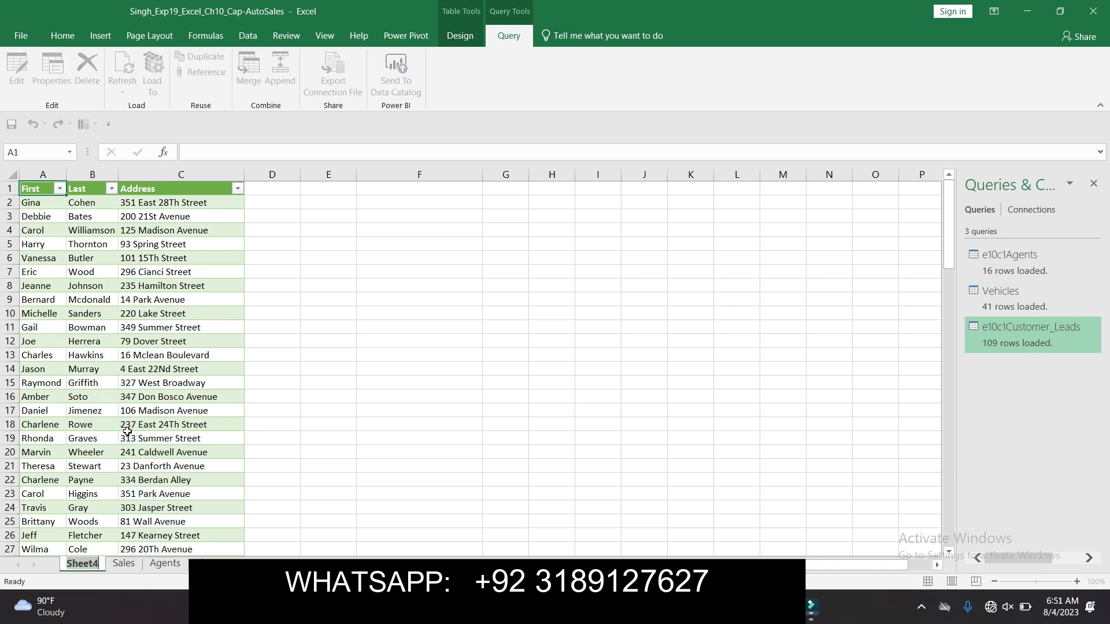
{"action": "key", "text": "ctrl+v"}
{"action": "key", "text": "Return"}
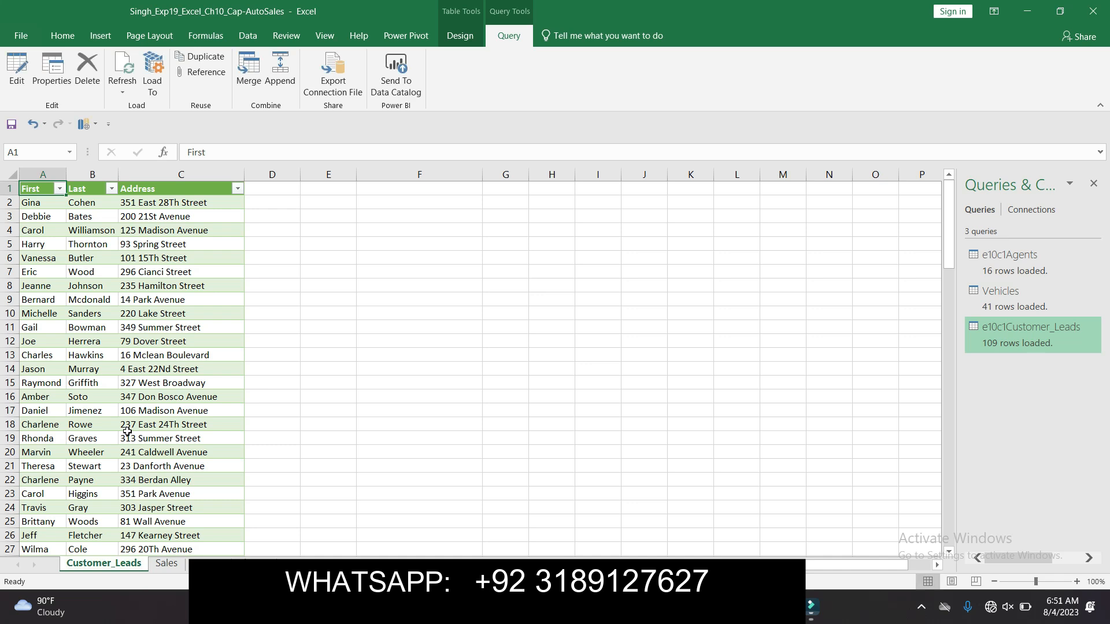
- In the Word instructions, clear the step 7 highlight and highlight step 8 about adding tables to the data model in yellow
{"action": "mouse_move", "coordinate": [747, 607]}
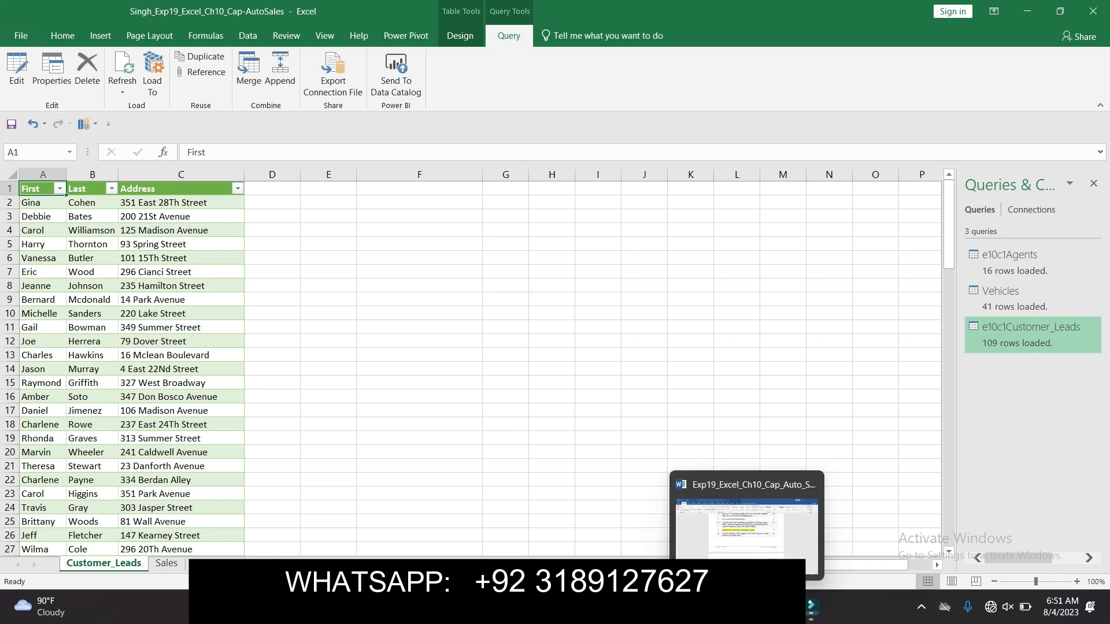
{"action": "left_click", "coordinate": [746, 526]}
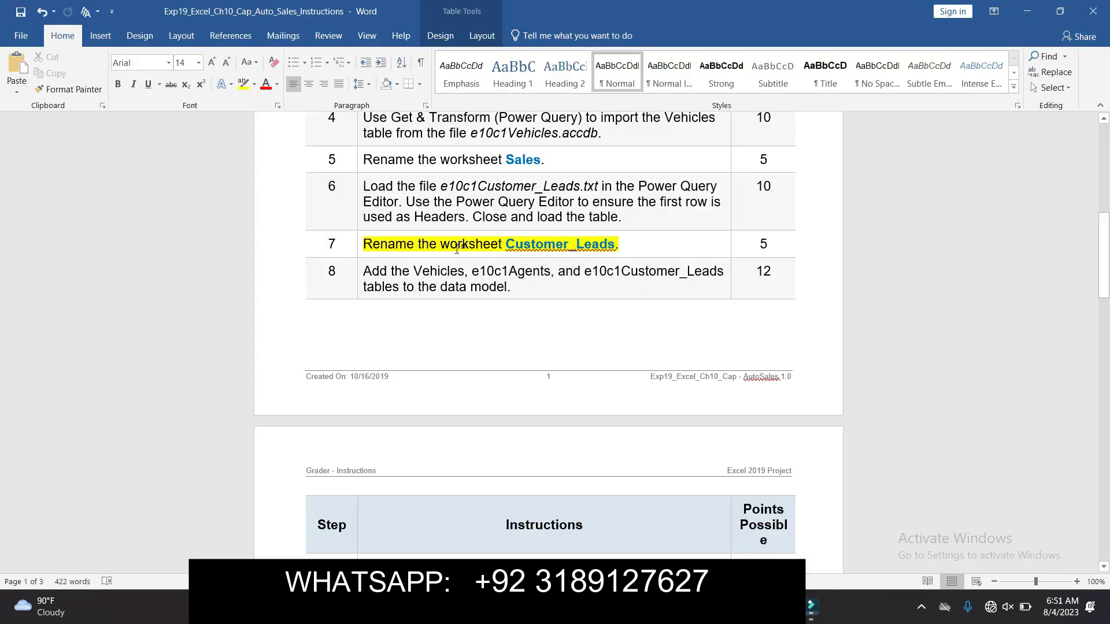
{"action": "left_click", "coordinate": [359, 241]}
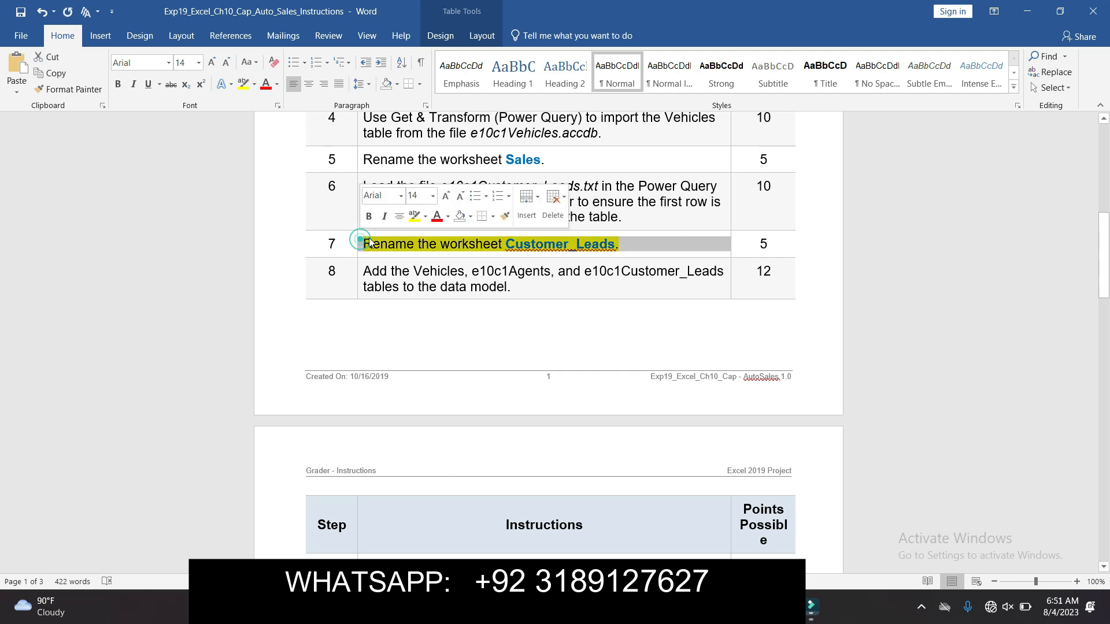
{"action": "left_click", "coordinate": [414, 215]}
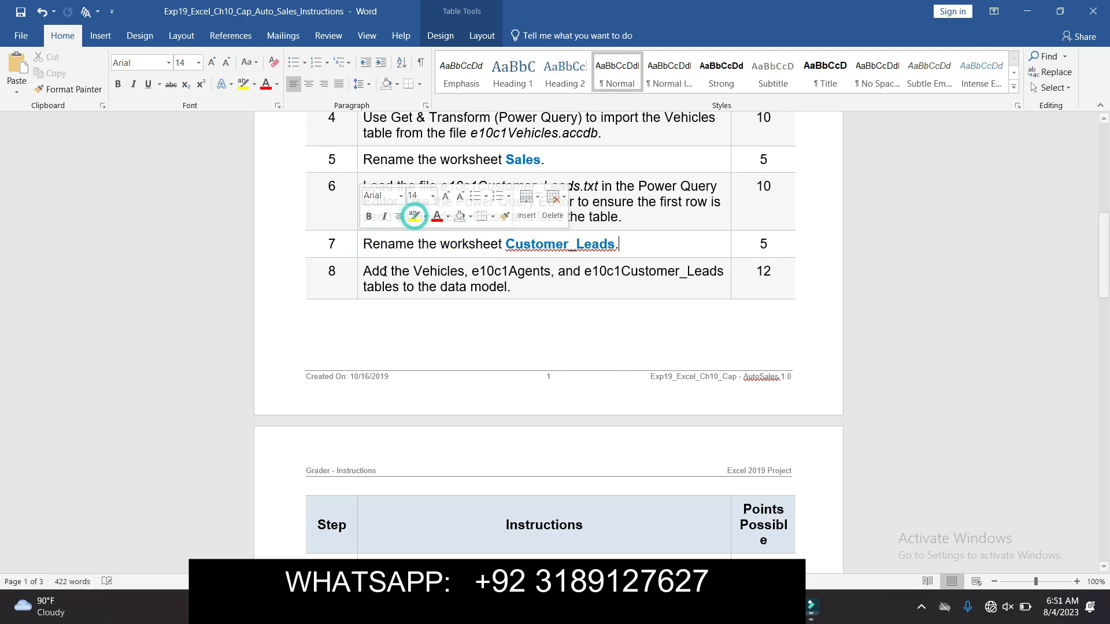
{"action": "left_click", "coordinate": [359, 273]}
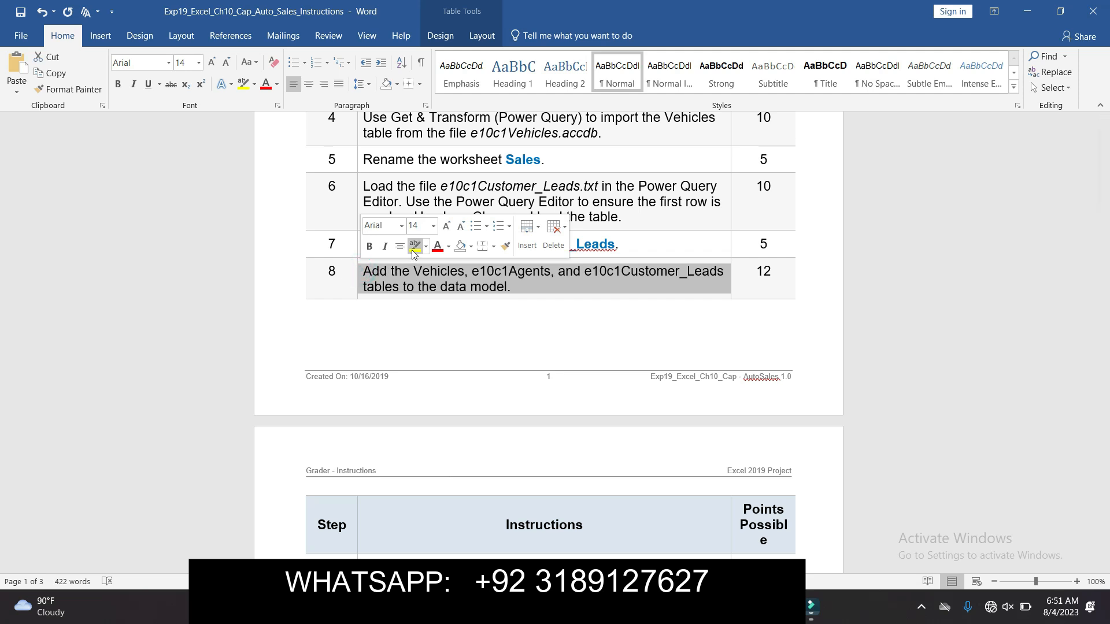
{"action": "left_click", "coordinate": [414, 250]}
{"action": "left_click", "coordinate": [428, 321]}
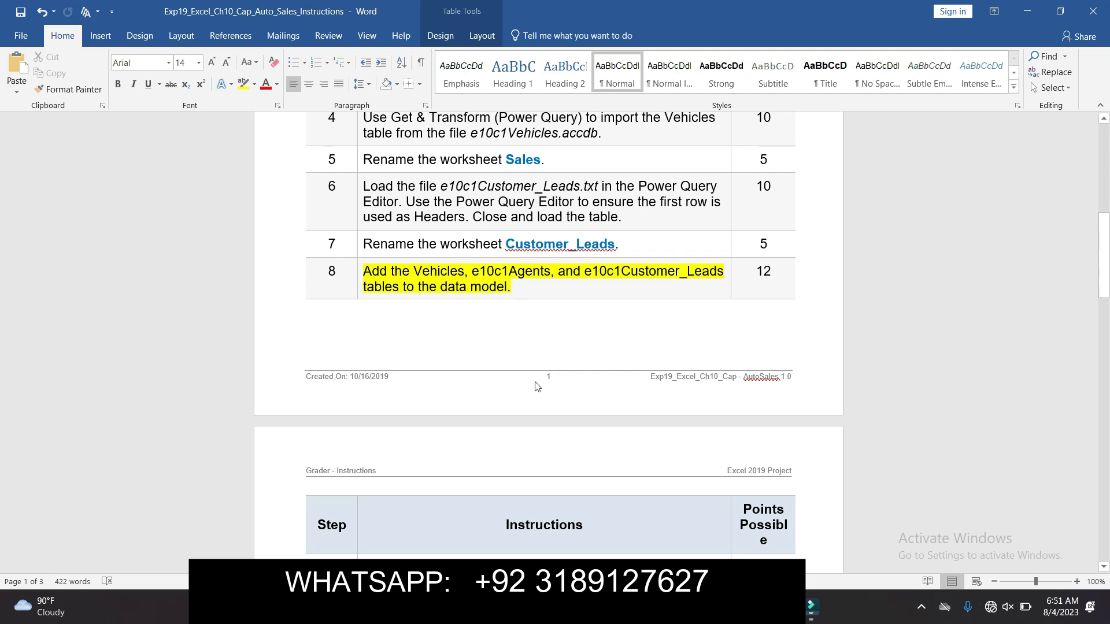
- Switch to the Excel workbook, add the Vehicles table to the data model with Power Pivot, and close the Power Pivot window
{"action": "mouse_move", "coordinate": [717, 607]}
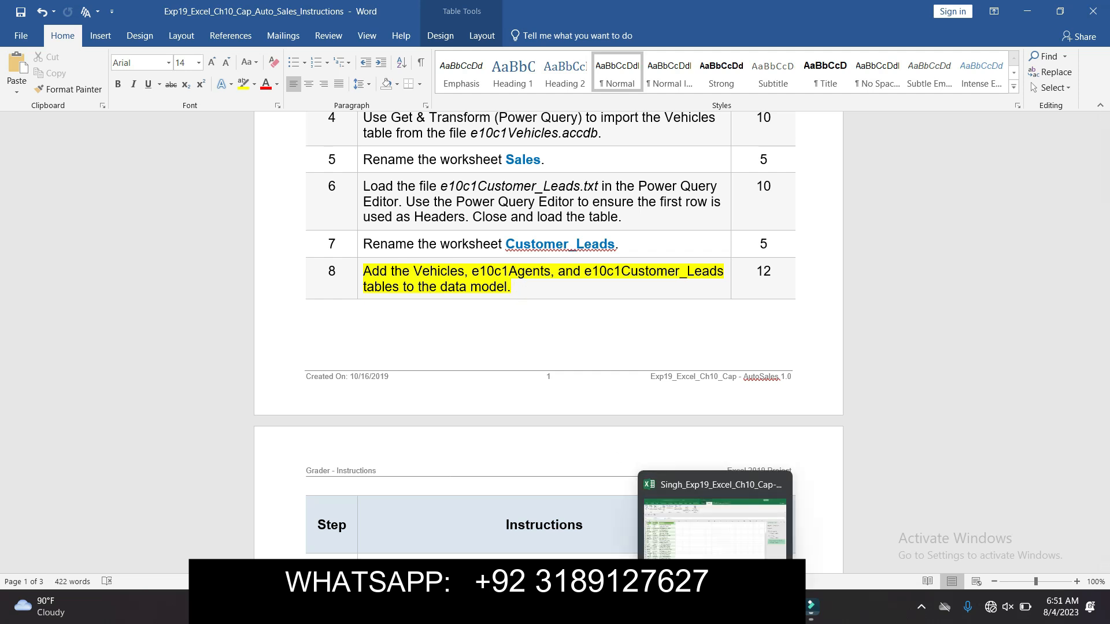
{"action": "left_click", "coordinate": [717, 548]}
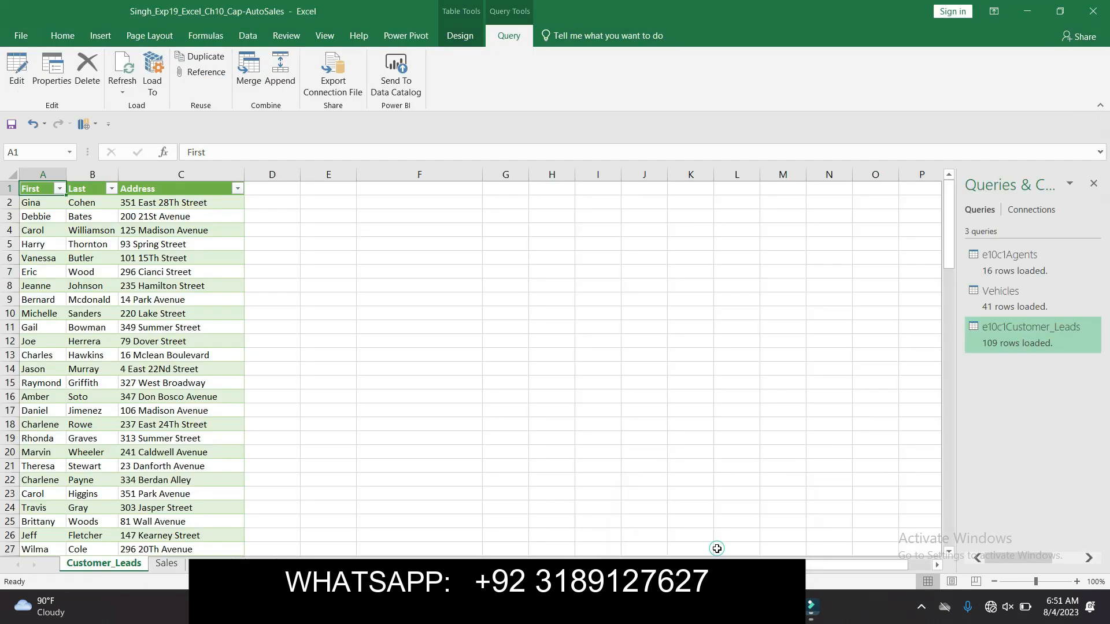
{"action": "left_click", "coordinate": [990, 273]}
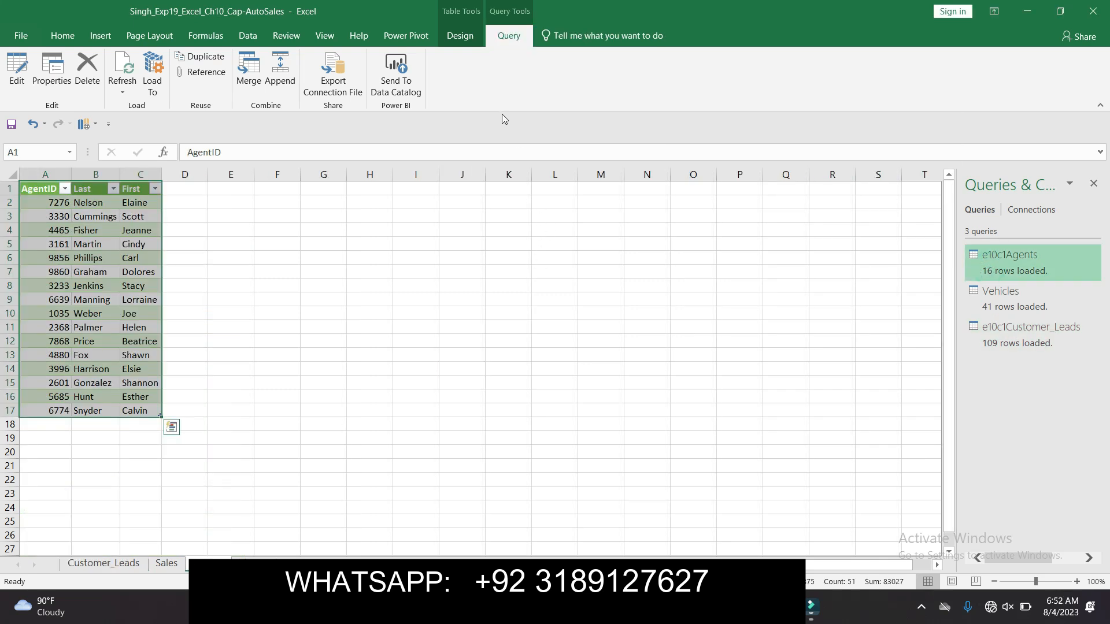
{"action": "left_click", "coordinate": [412, 34]}
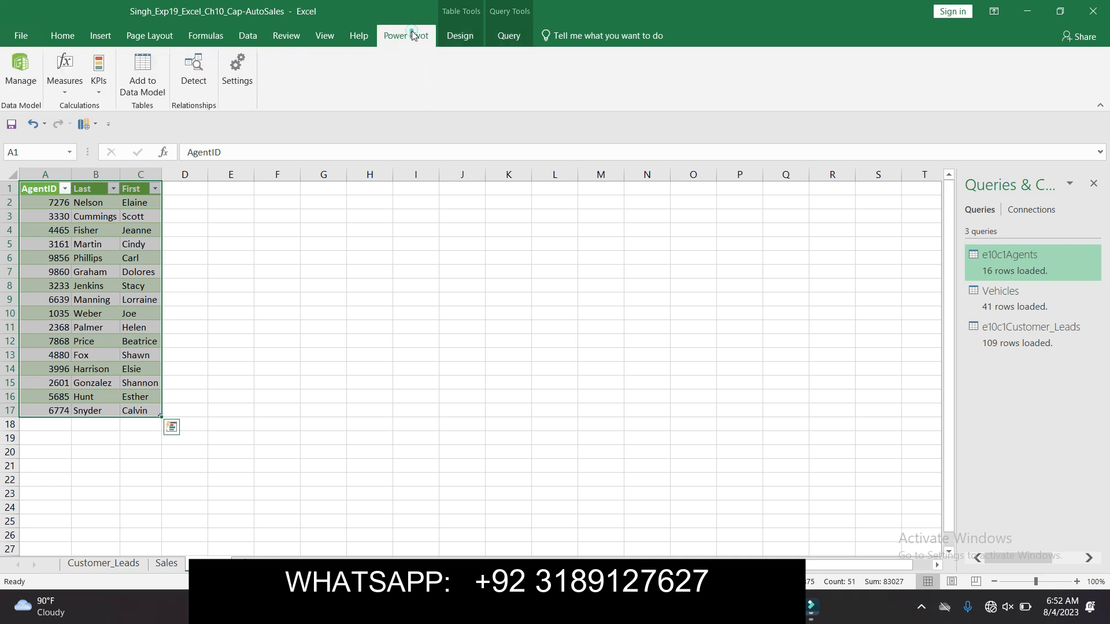
{"action": "left_click", "coordinate": [148, 80]}
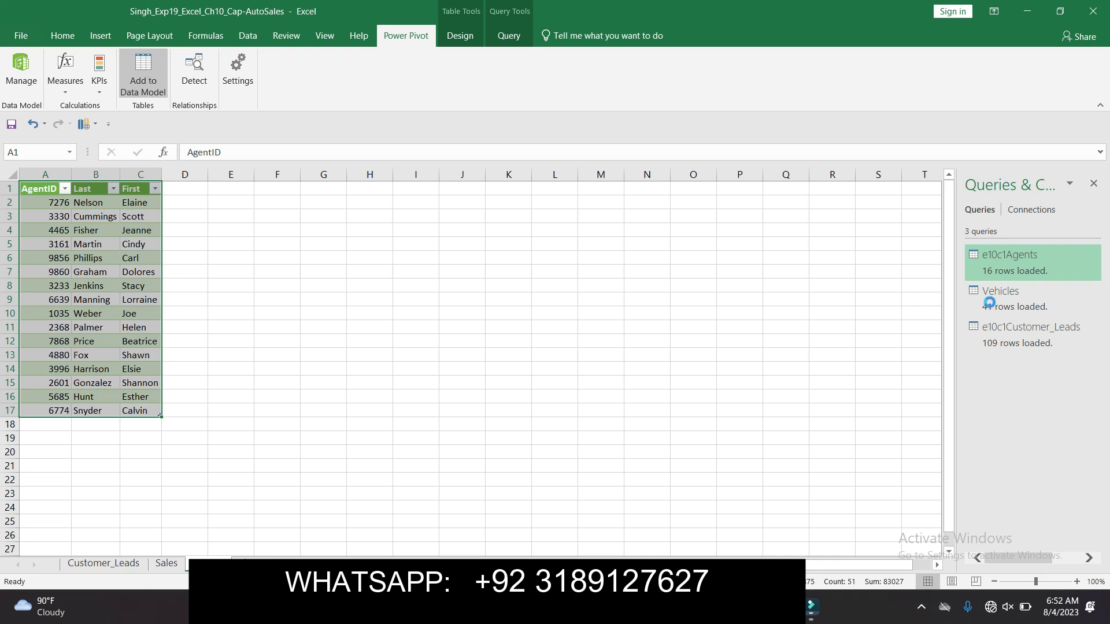
{"action": "mouse_move", "coordinate": [995, 307]}
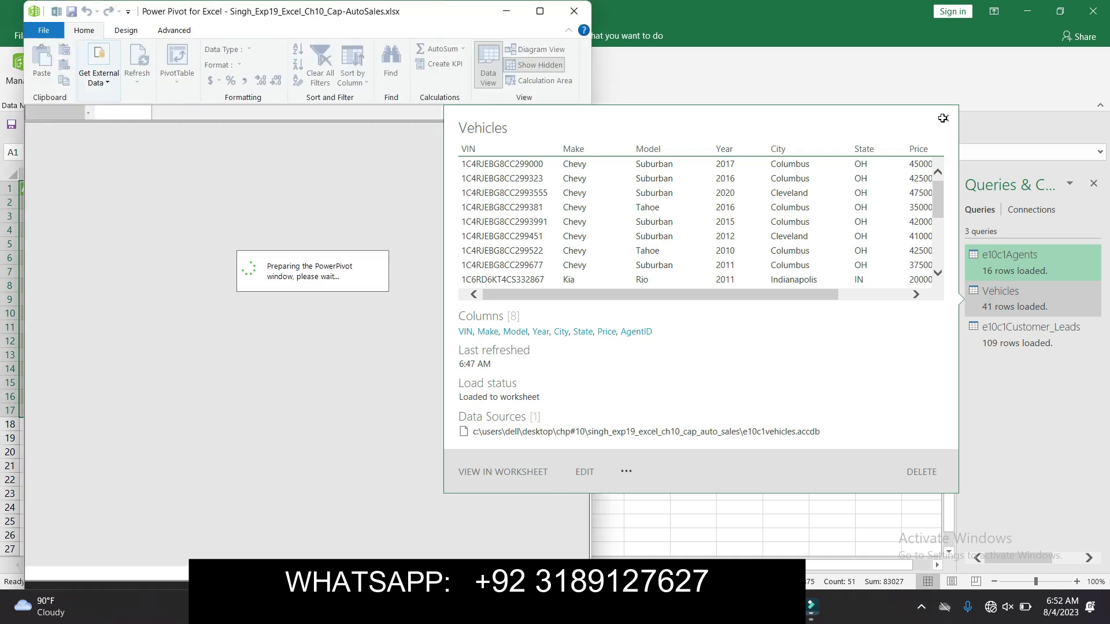
{"action": "left_click", "coordinate": [943, 117]}
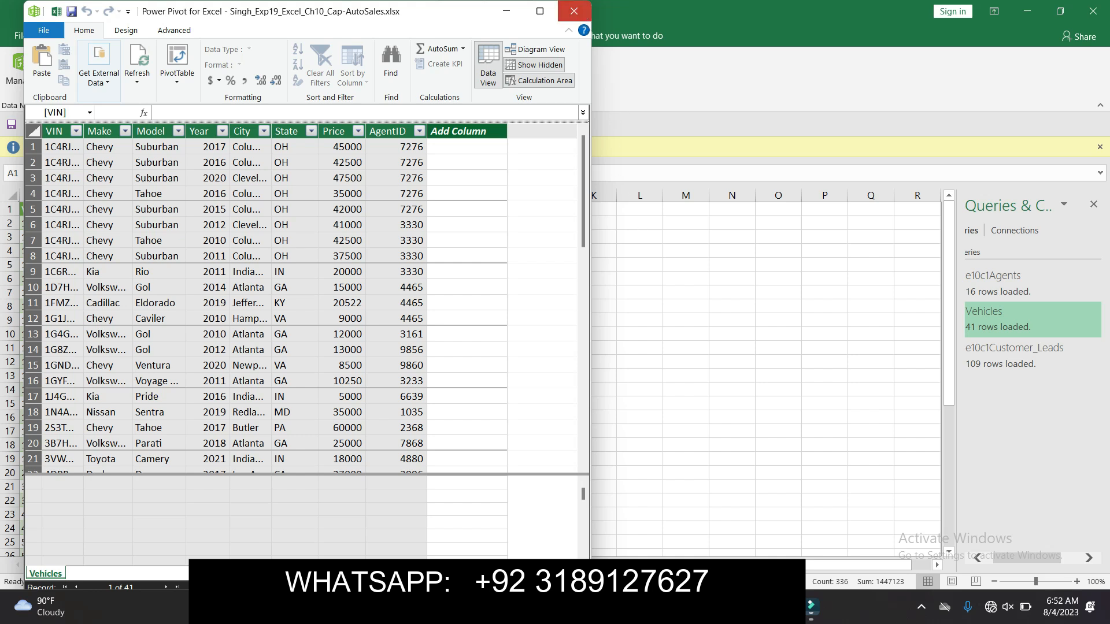
{"action": "left_click", "coordinate": [574, 11]}
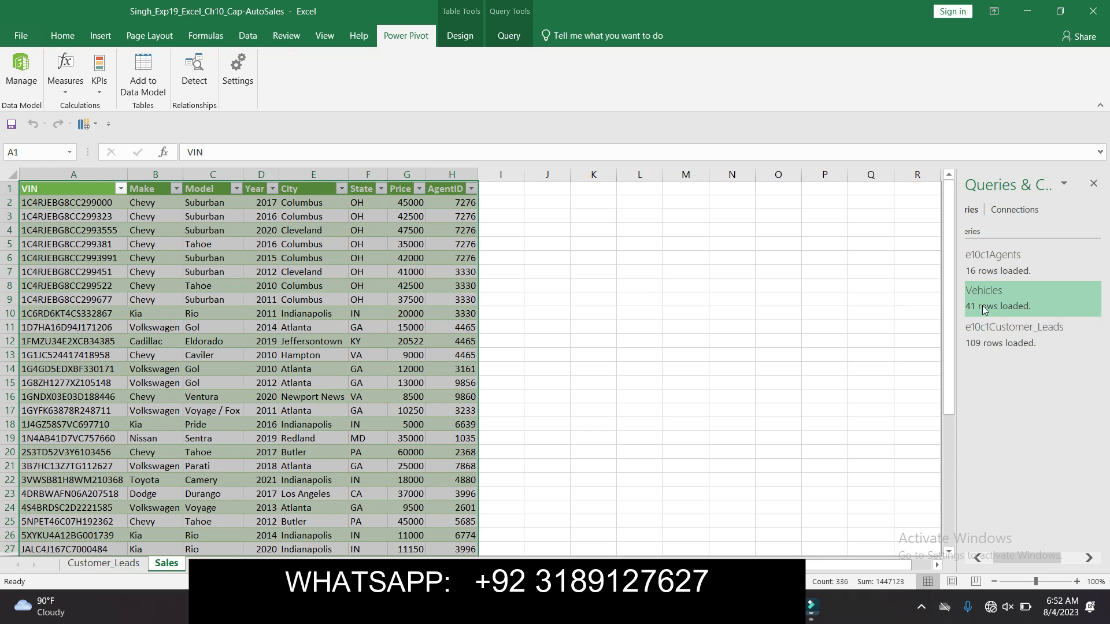
- Try to add the Vehicles table to the data model again
{"action": "left_click", "coordinate": [142, 75]}
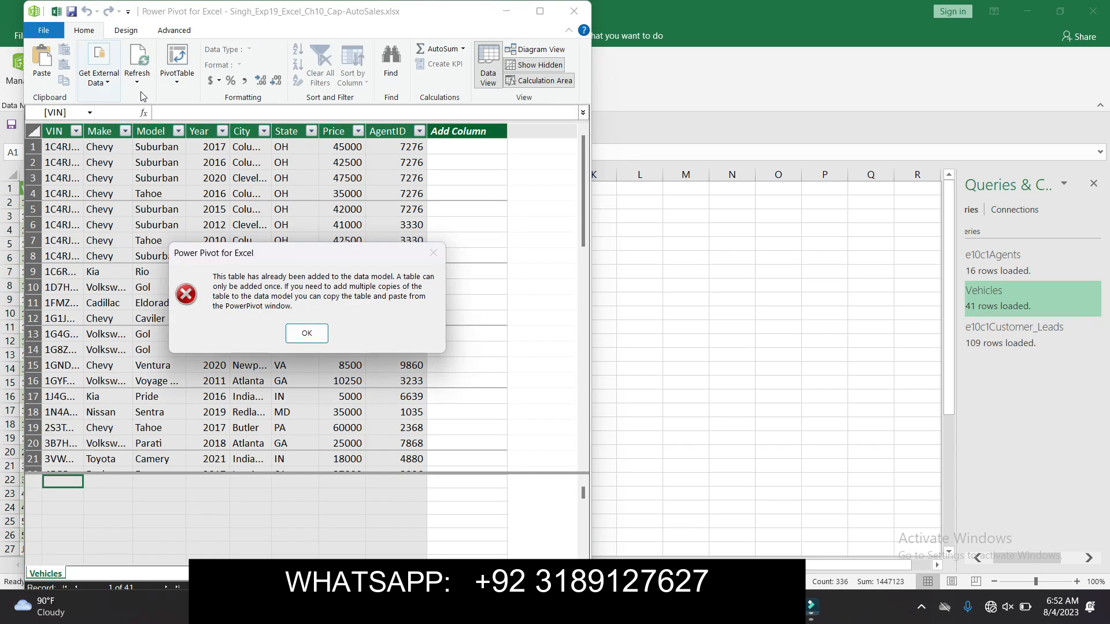
{"action": "left_click", "coordinate": [316, 338]}
{"action": "left_click", "coordinate": [574, 11]}
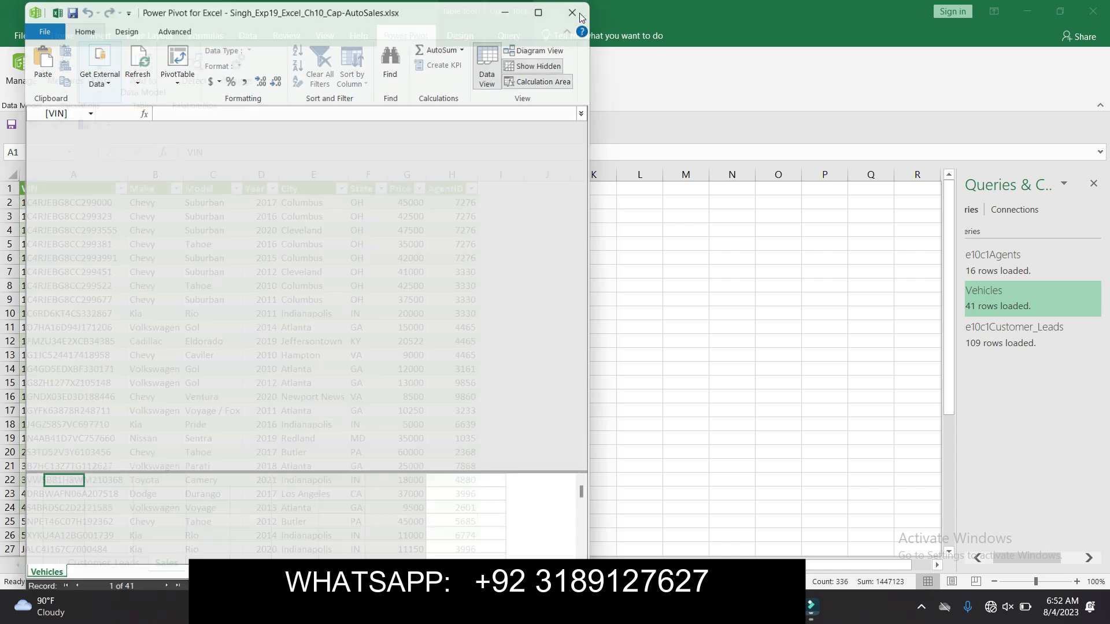
- Add the e10c1Customer_Leads table to the data model and close the Power Pivot window
{"action": "left_click", "coordinate": [997, 338]}
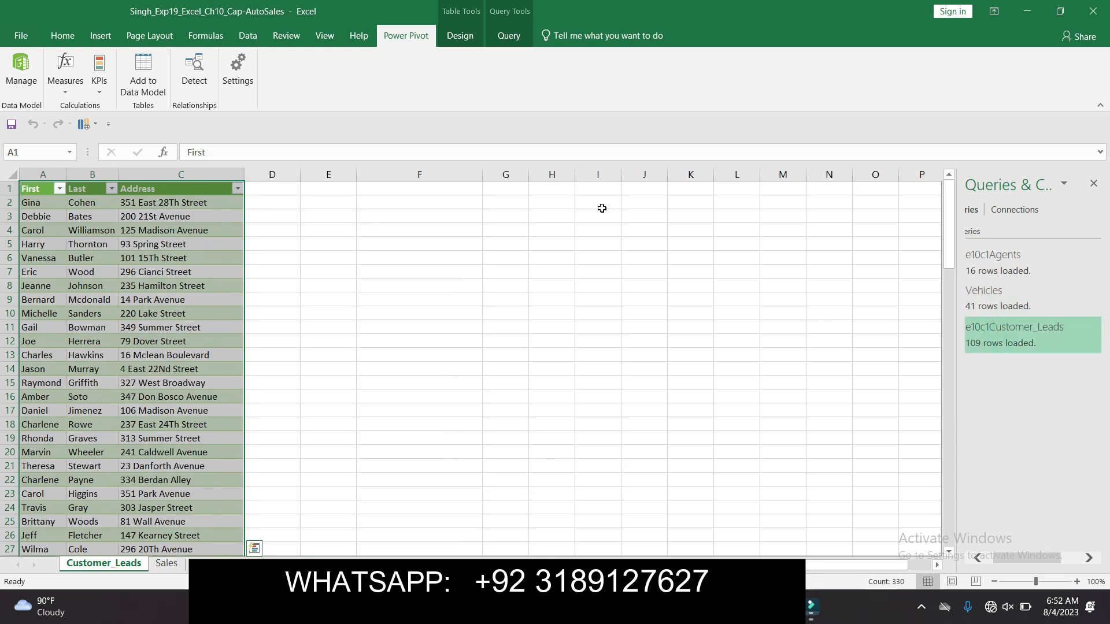
{"action": "left_click", "coordinate": [139, 88]}
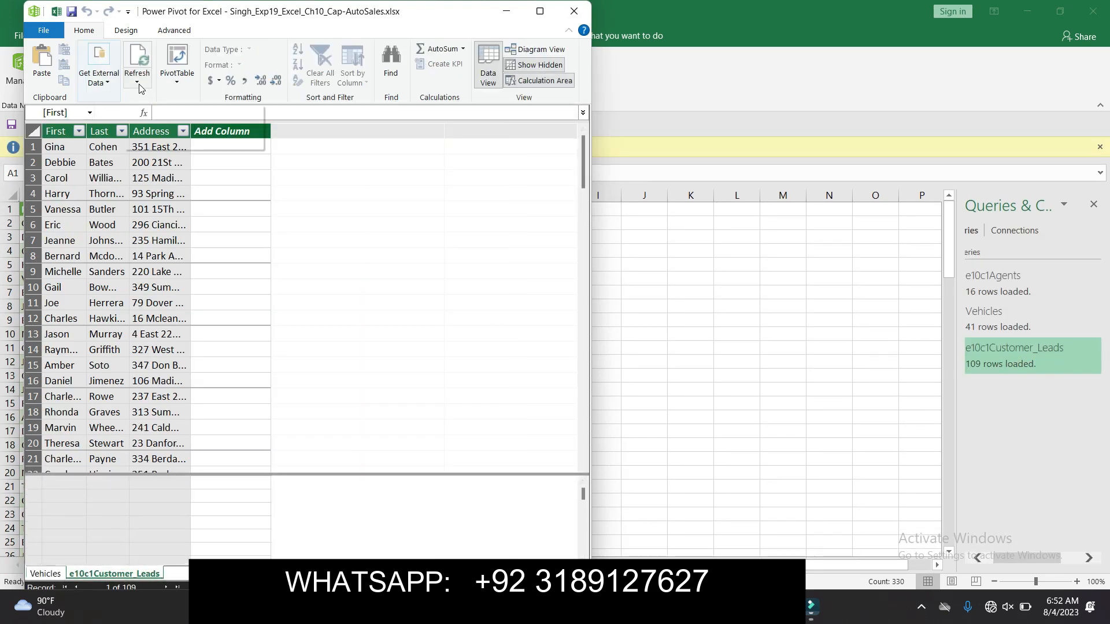
{"action": "left_click", "coordinate": [574, 11]}
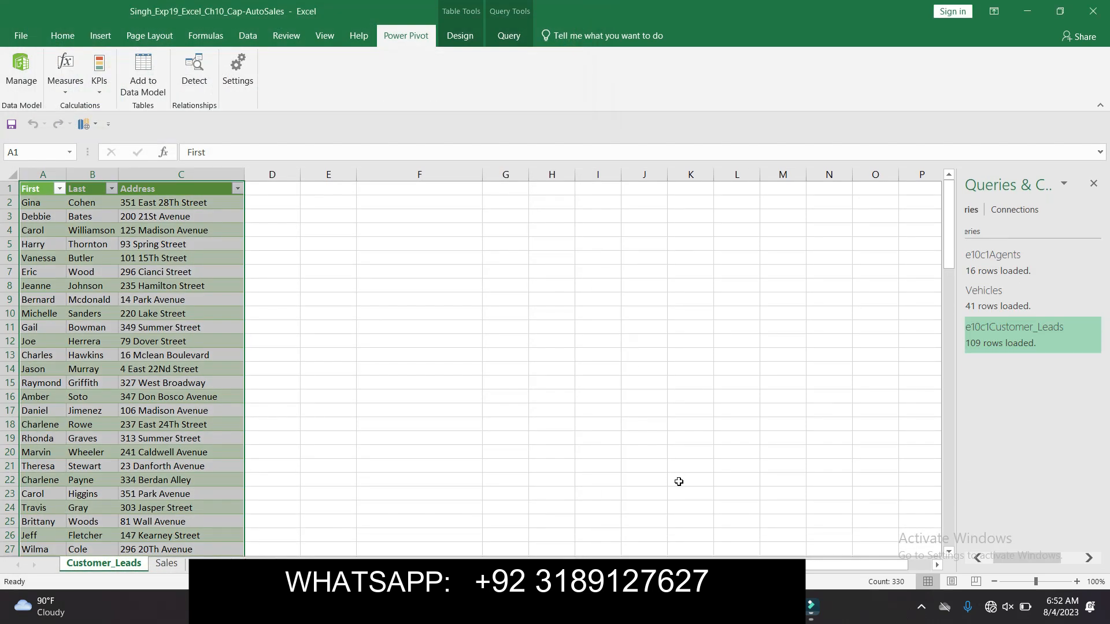
- In the Word instructions, clear the step 8 highlight and highlight step 9 about defining the relationship in yellow
{"action": "mouse_move", "coordinate": [747, 607]}
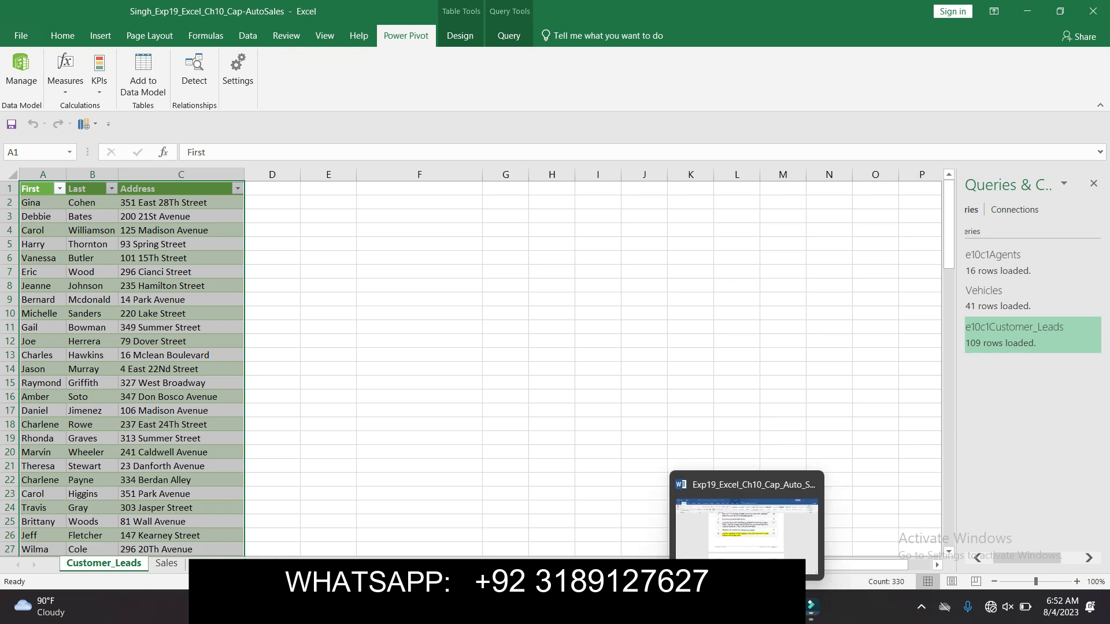
{"action": "left_click", "coordinate": [746, 527]}
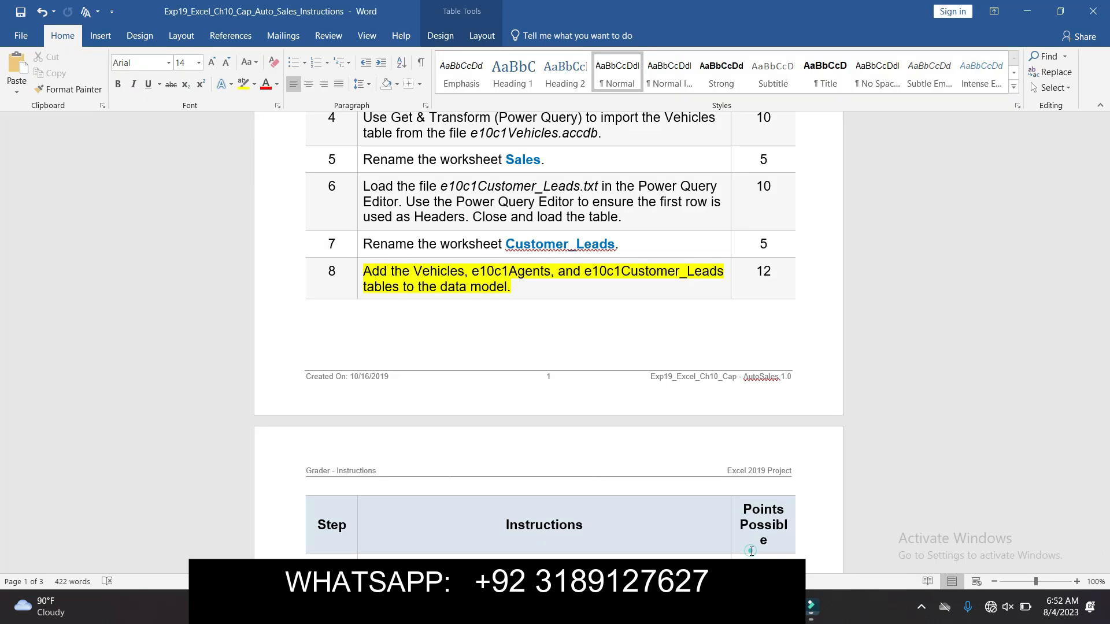
{"action": "left_click", "coordinate": [358, 273]}
{"action": "left_click", "coordinate": [414, 248]}
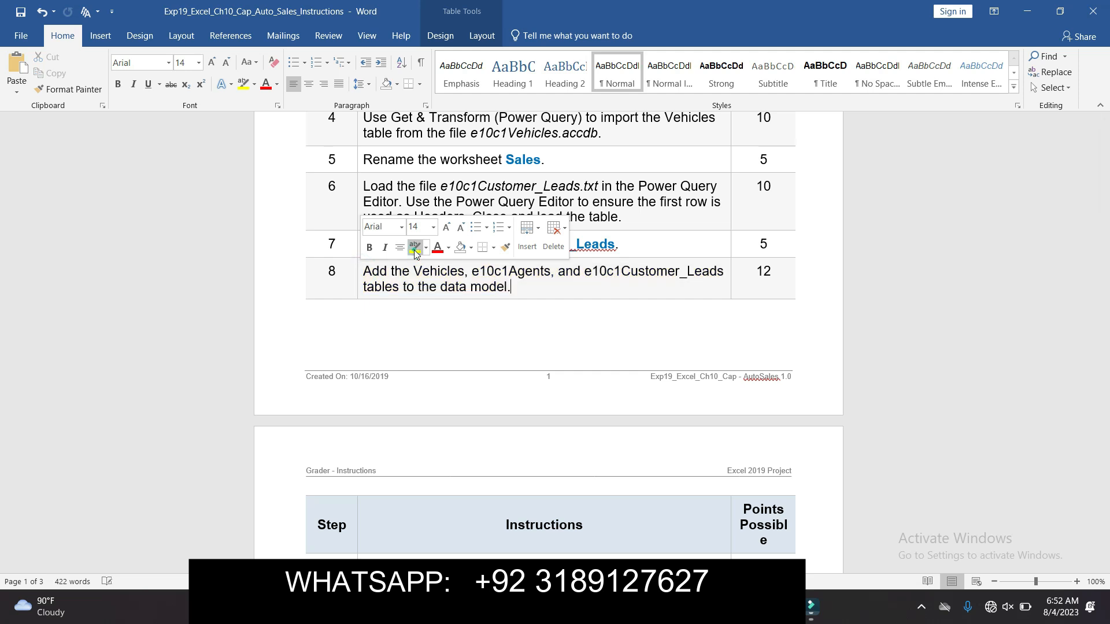
{"action": "left_click_drag", "start_coordinate": [1105, 226], "coordinate": [1107, 311]}
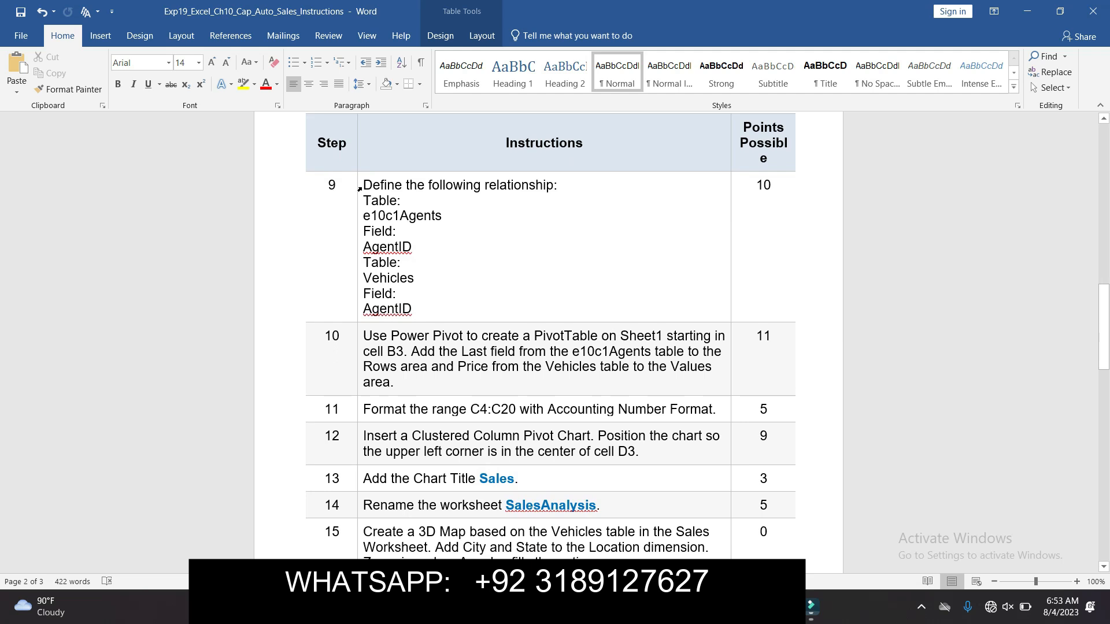
{"action": "left_click", "coordinate": [359, 189]}
{"action": "left_click", "coordinate": [411, 169]}
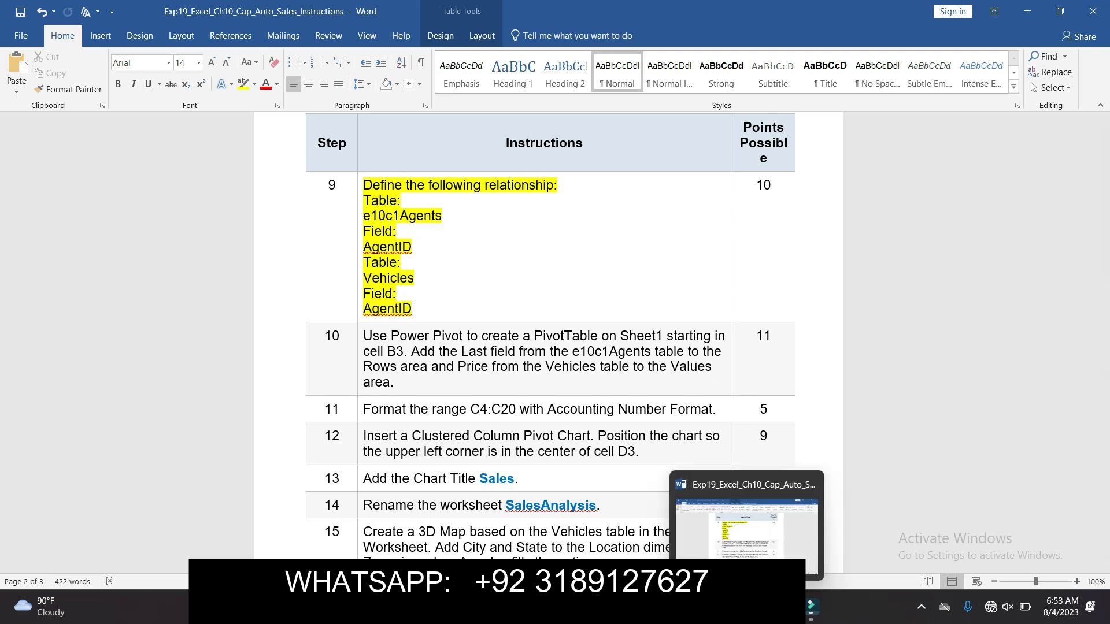
- Switch to the Excel workbook, close the Queries & Connections pane and start creating a new table relationship
{"action": "left_click", "coordinate": [716, 554]}
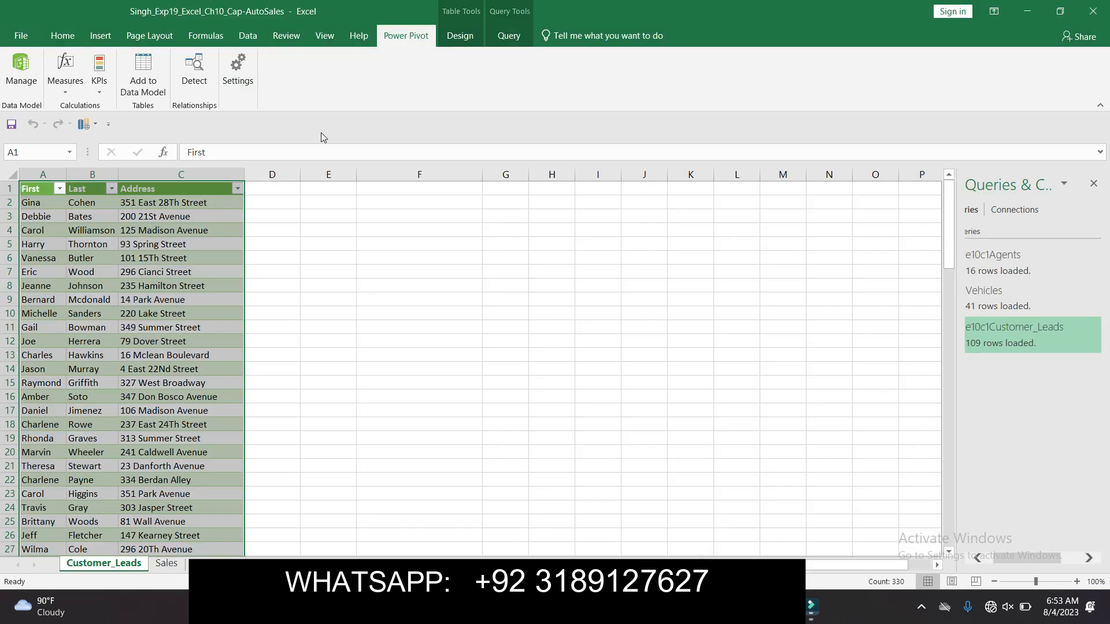
{"action": "left_click", "coordinate": [248, 36]}
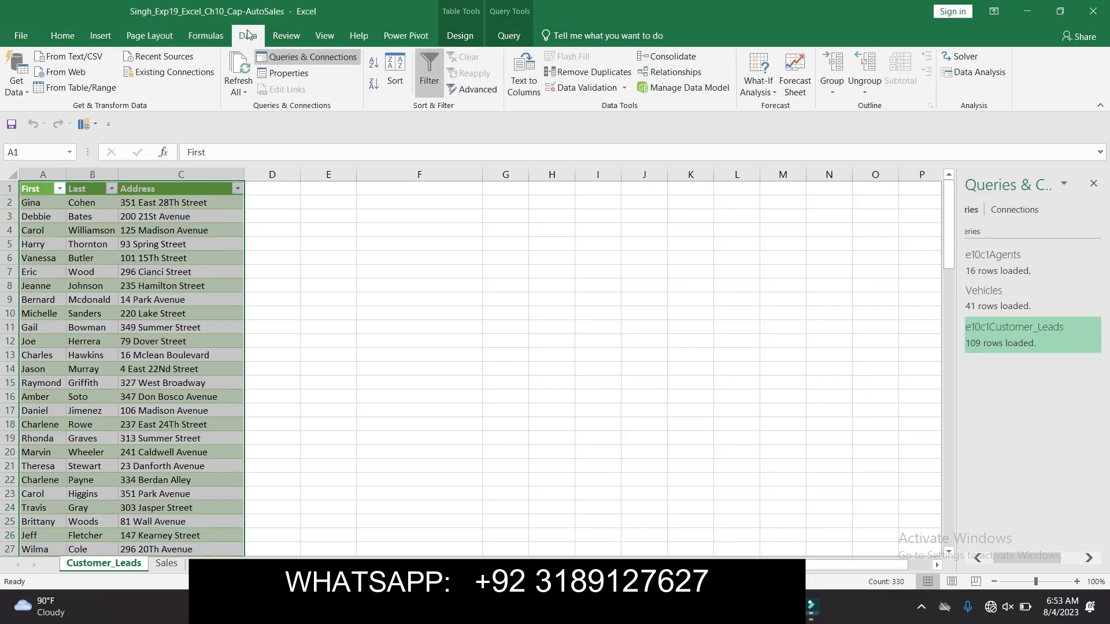
{"action": "left_click", "coordinate": [1094, 184]}
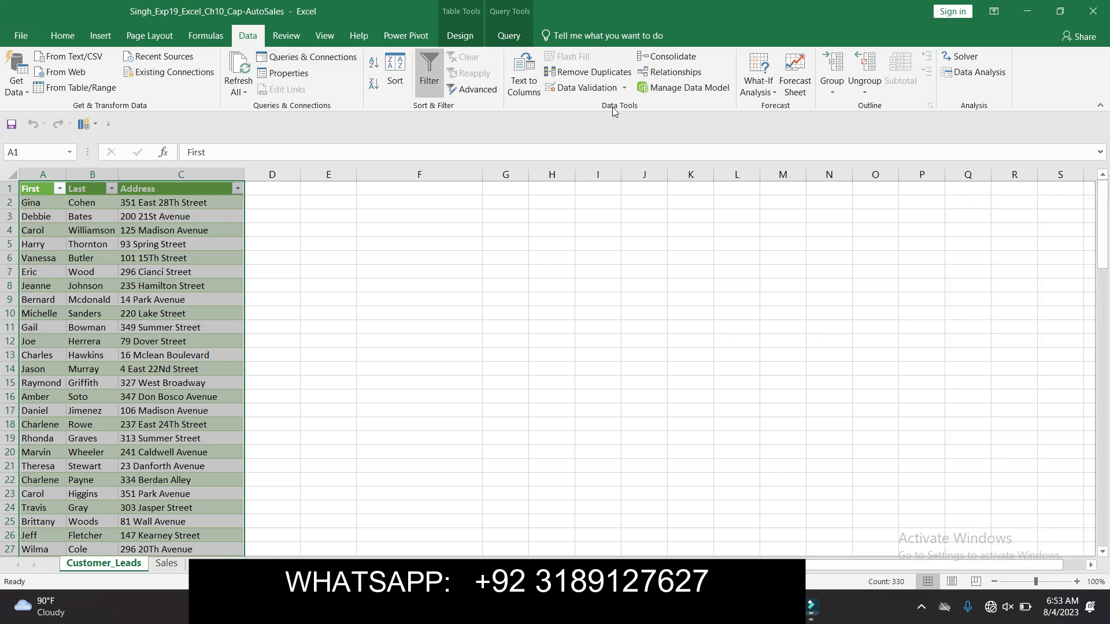
{"action": "left_click", "coordinate": [687, 80]}
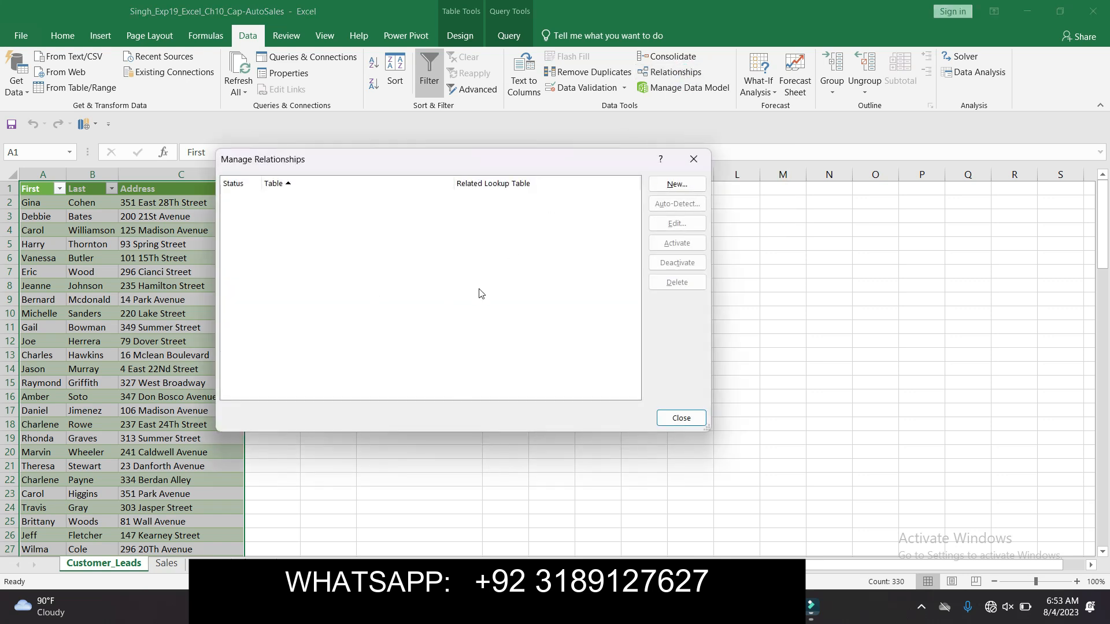
{"action": "left_click", "coordinate": [677, 184]}
- Check step 9 in the Word instructions, then in Excel set the new relationship's table to e10c1Agents and its foreign column to AgentID
{"action": "mouse_move", "coordinate": [746, 605]}
{"action": "left_click", "coordinate": [745, 545]}
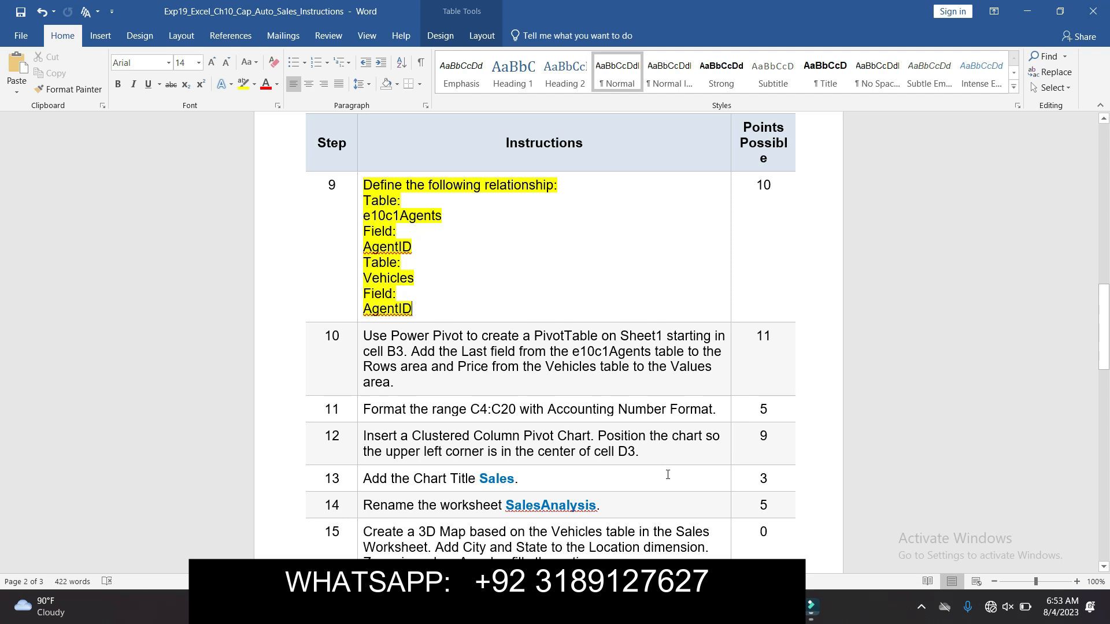
{"action": "mouse_move", "coordinate": [746, 606]}
{"action": "left_click", "coordinate": [718, 535]}
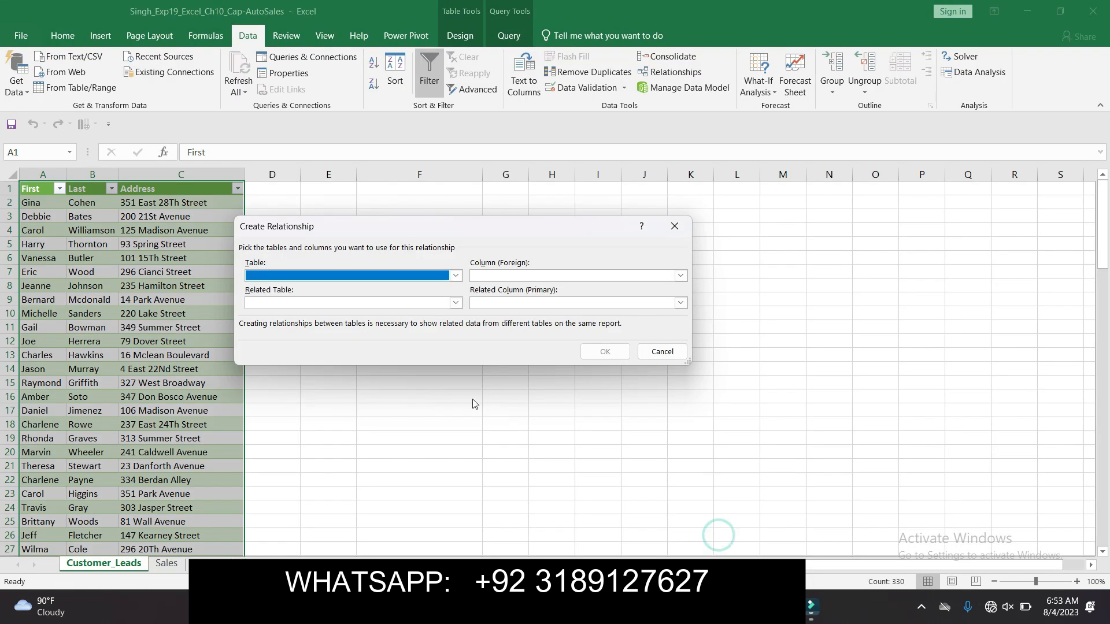
{"action": "left_click", "coordinate": [457, 277]}
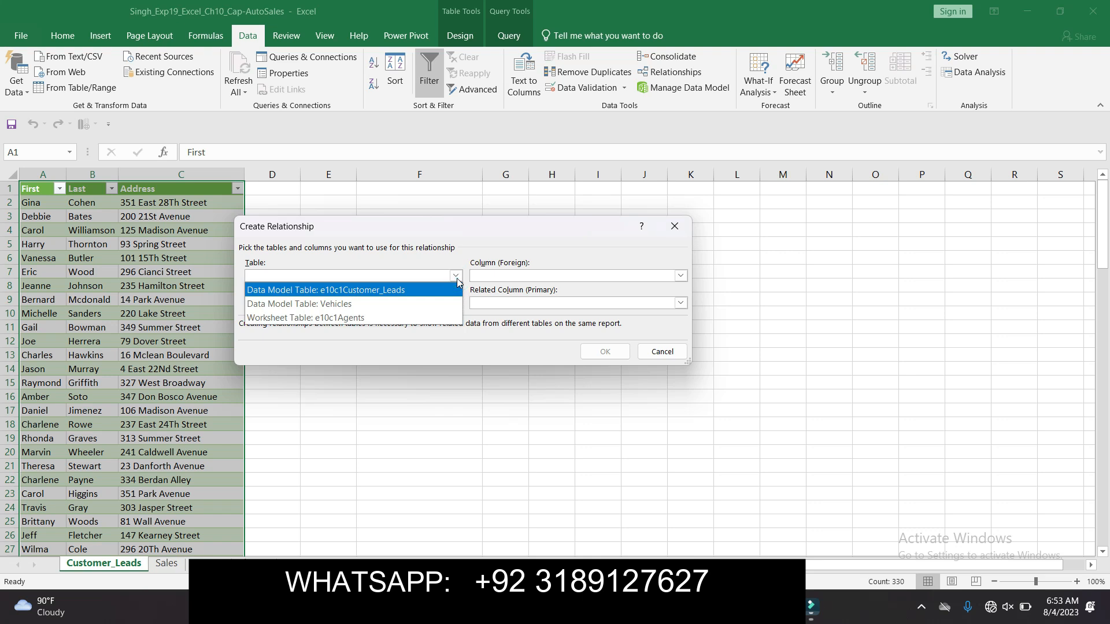
{"action": "left_click", "coordinate": [442, 318]}
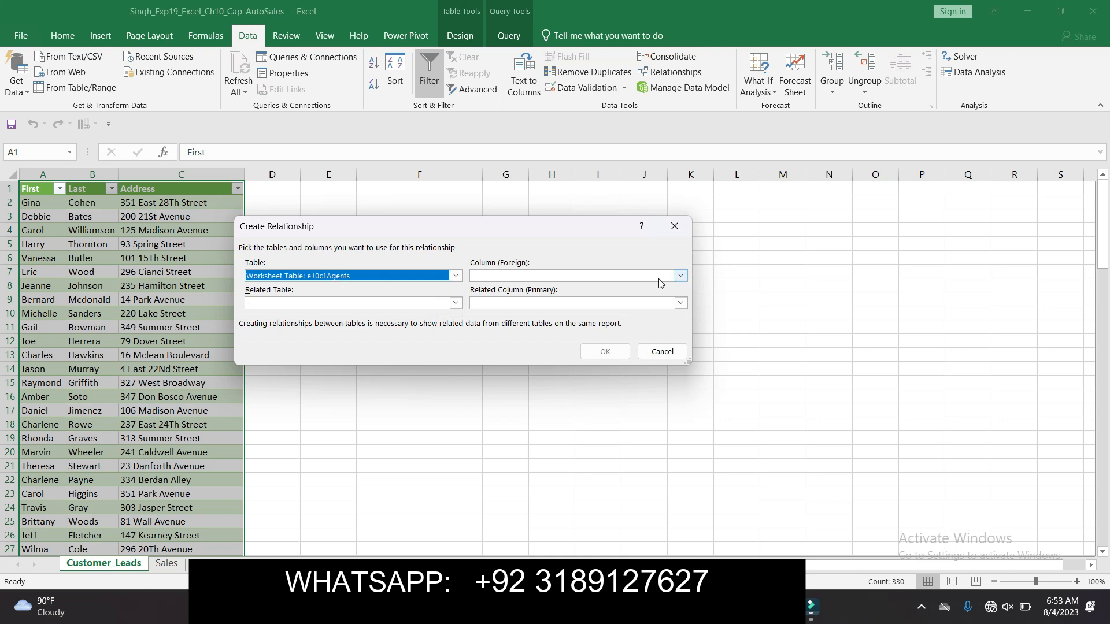
{"action": "left_click", "coordinate": [682, 277]}
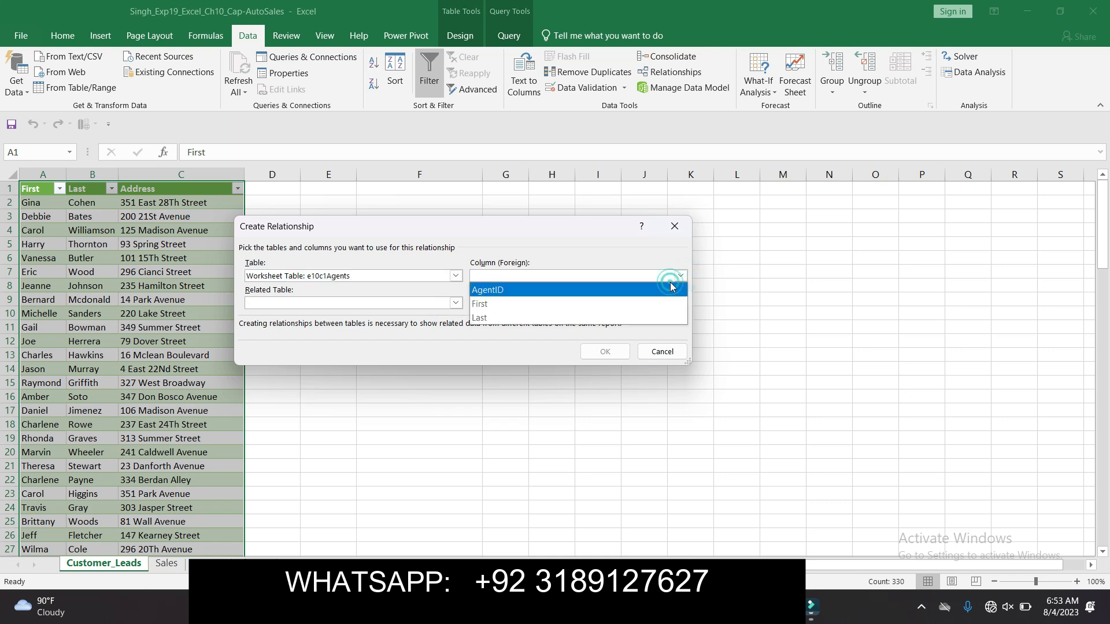
{"action": "left_click", "coordinate": [668, 291]}
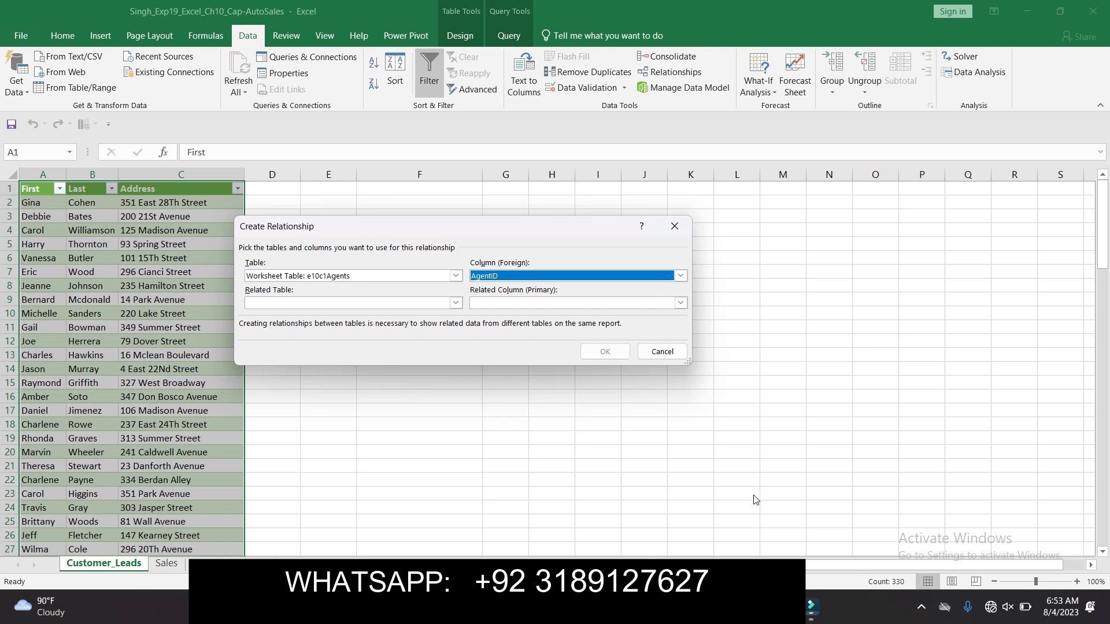
- Consult step 9 in Word again, then in Excel set Vehicles and AgentID as related table and column and create the relationship
{"action": "left_click", "coordinate": [801, 523]}
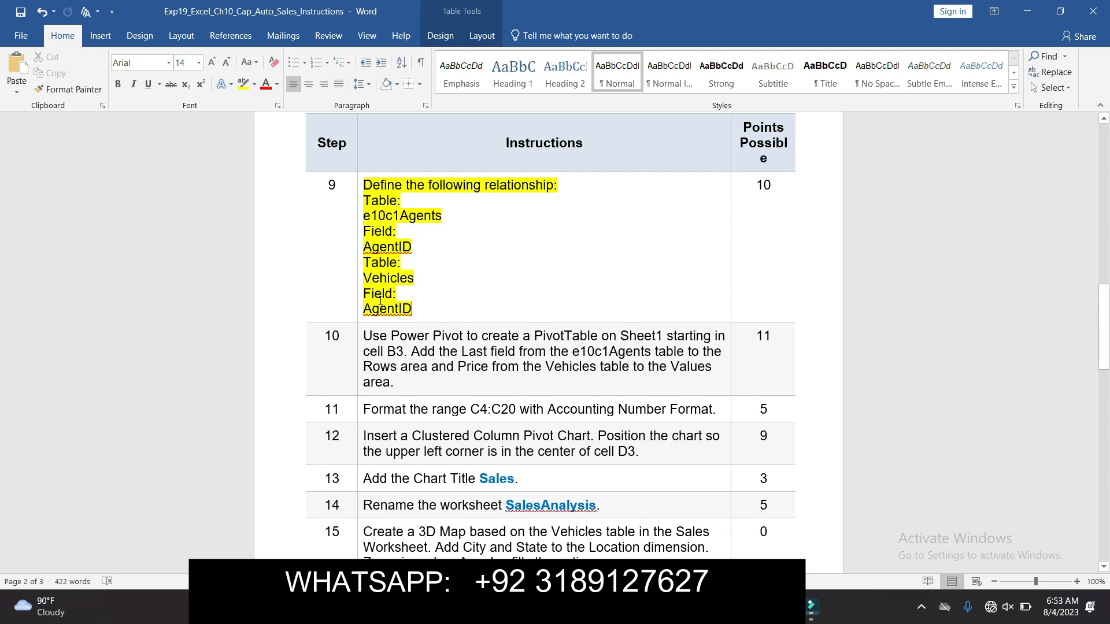
{"action": "mouse_move", "coordinate": [812, 607]}
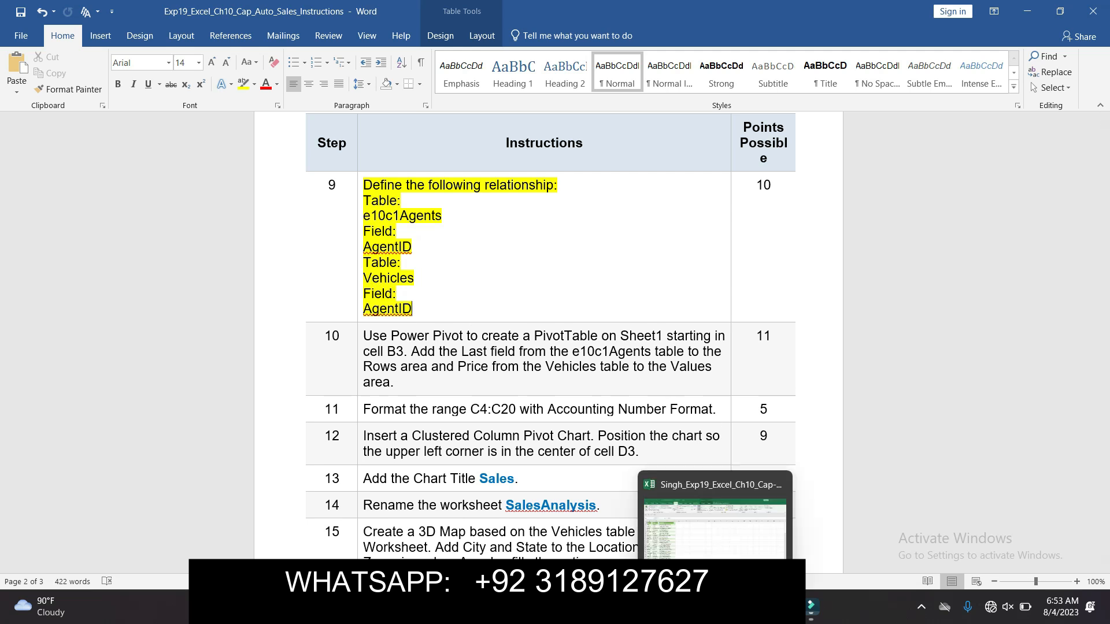
{"action": "left_click", "coordinate": [717, 508]}
{"action": "left_click", "coordinate": [456, 303]}
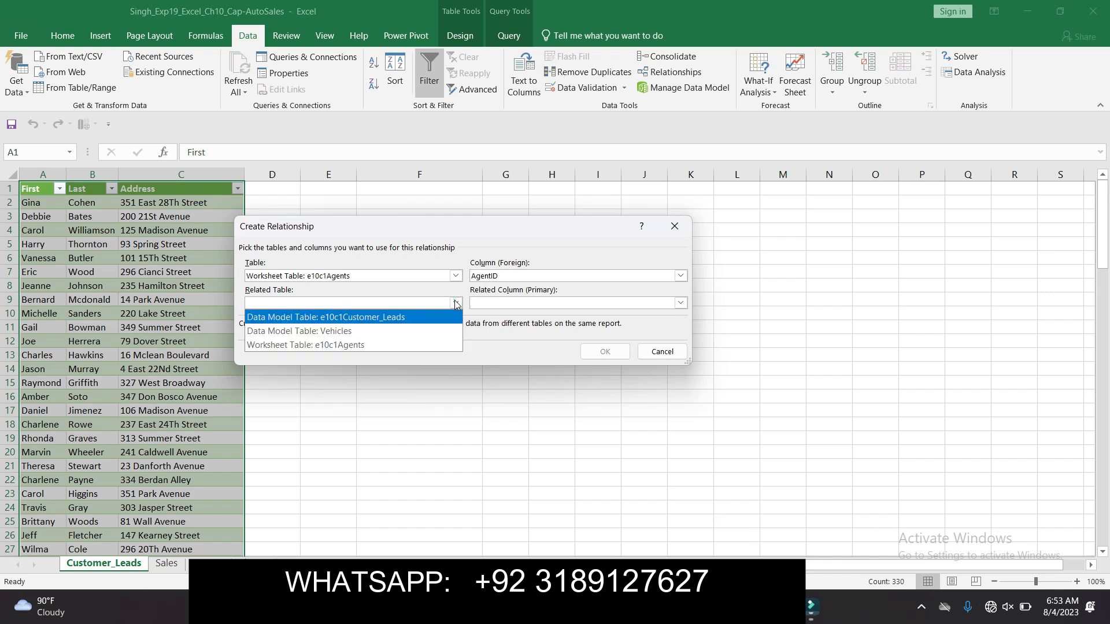
{"action": "left_click", "coordinate": [431, 331]}
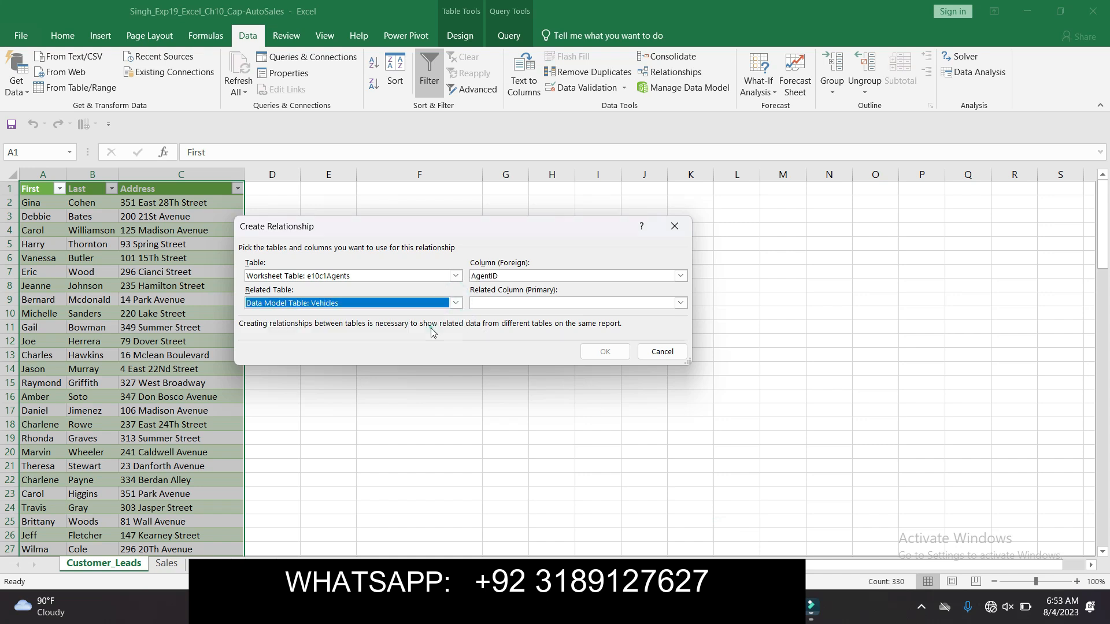
{"action": "left_click", "coordinate": [680, 303]}
{"action": "left_click", "coordinate": [643, 325]}
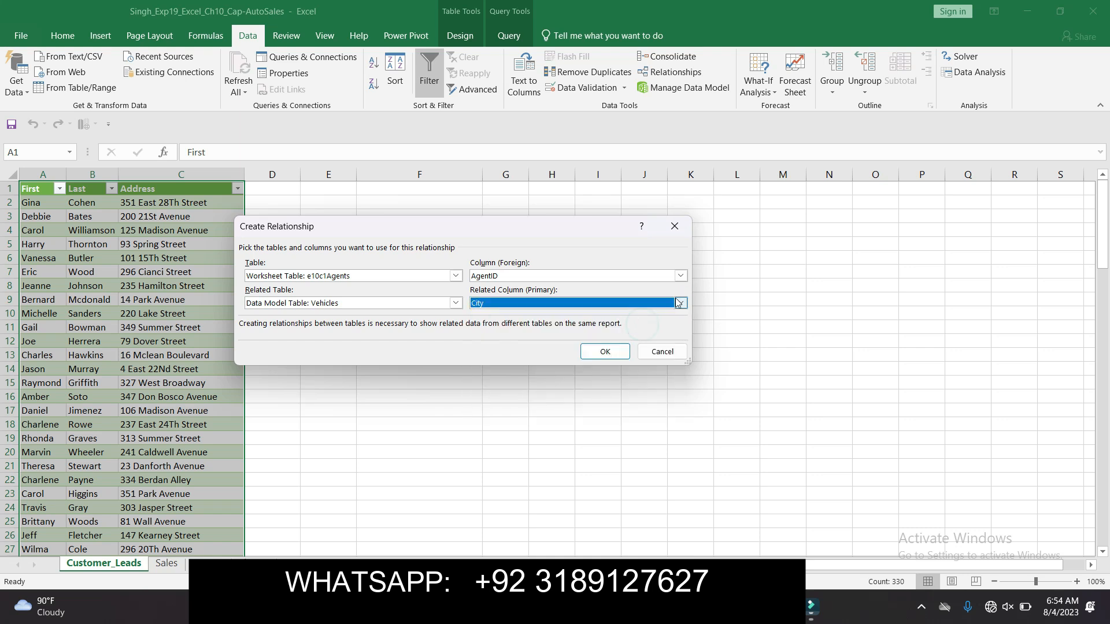
{"action": "left_click", "coordinate": [681, 303]}
{"action": "left_click", "coordinate": [639, 315]}
{"action": "left_click", "coordinate": [607, 351]}
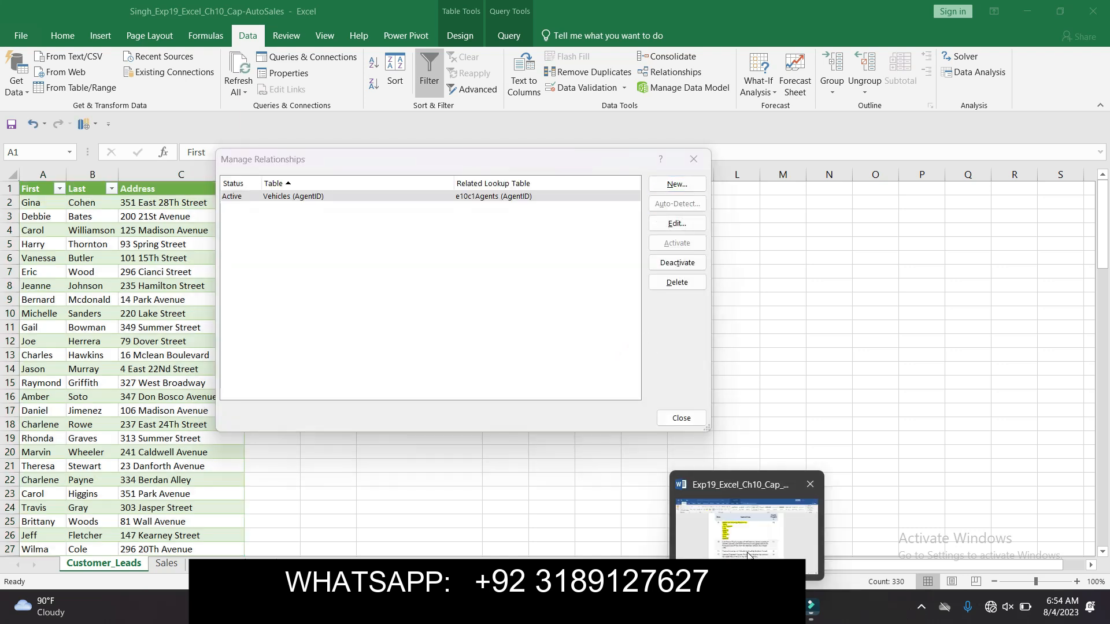
- Recheck step 9 in the Word instructions, then return to Excel and close the Manage Relationships dialog
{"action": "left_click", "coordinate": [747, 541]}
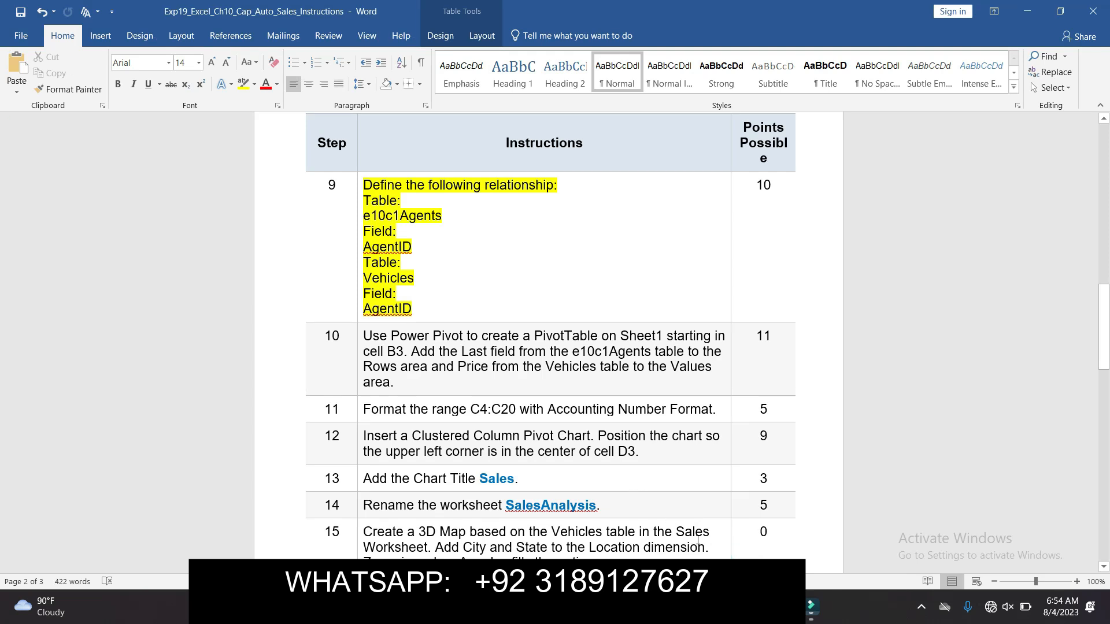
{"action": "left_click", "coordinate": [717, 520]}
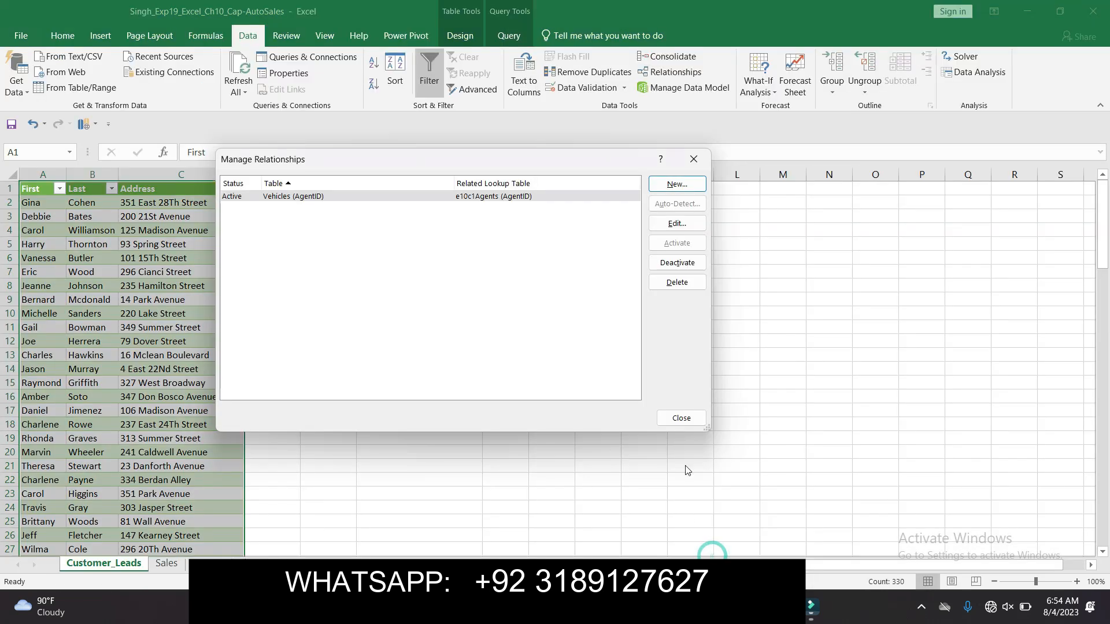
{"action": "left_click", "coordinate": [689, 417]}
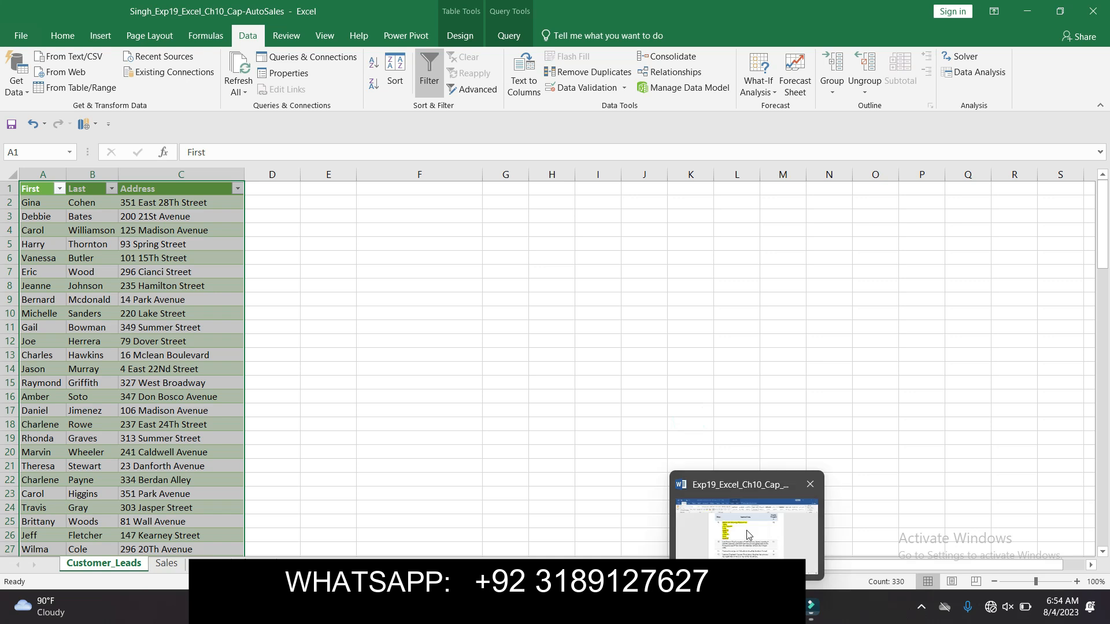
- In the Word instructions, clear the step 9 highlight and highlight step 10 about the Power Pivot PivotTable in yellow
{"action": "left_click", "coordinate": [745, 530]}
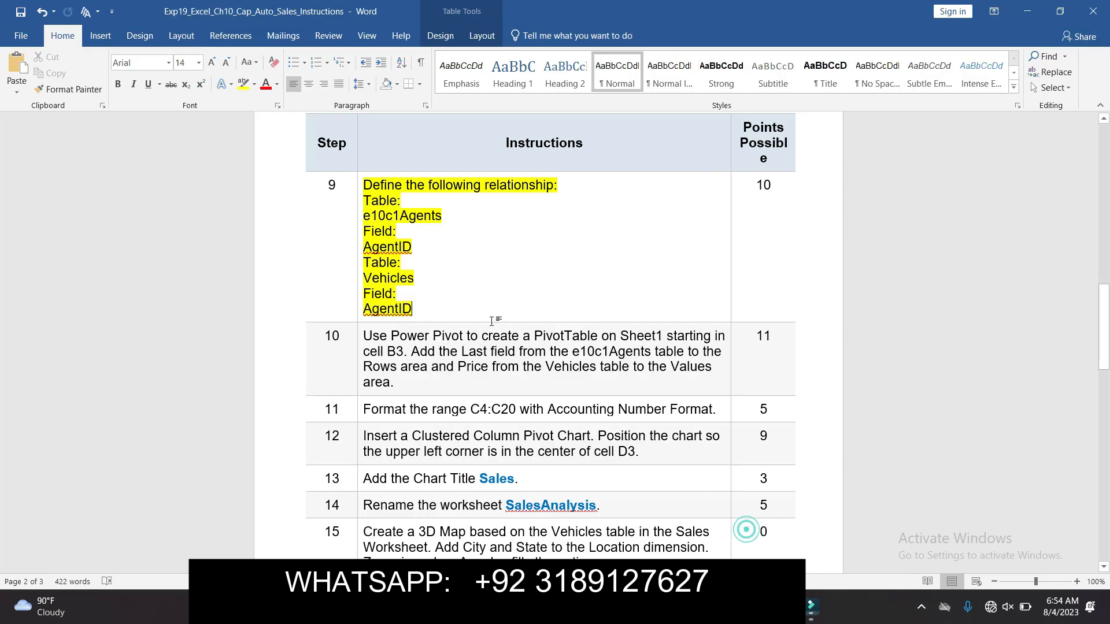
{"action": "left_click", "coordinate": [359, 186]}
{"action": "left_click", "coordinate": [415, 164]}
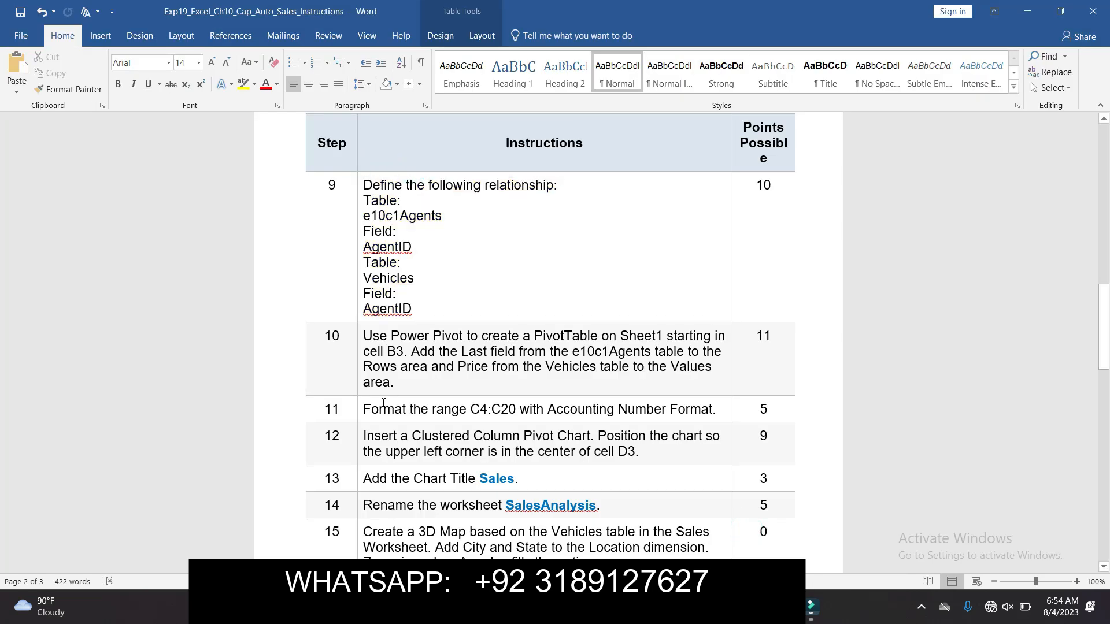
{"action": "left_click", "coordinate": [358, 338]}
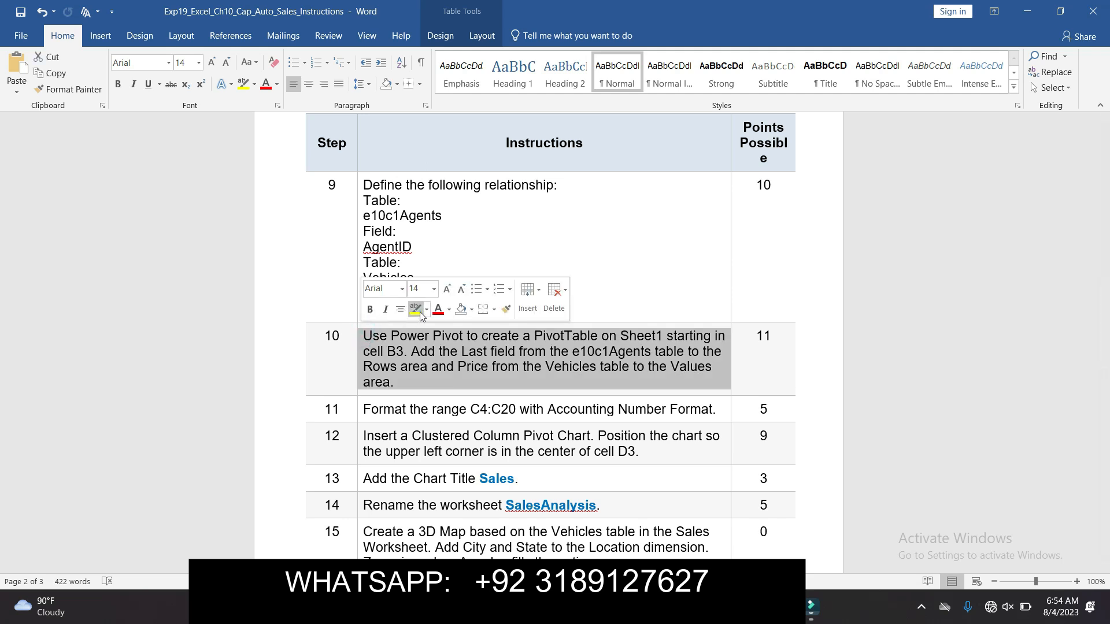
{"action": "left_click", "coordinate": [420, 311]}
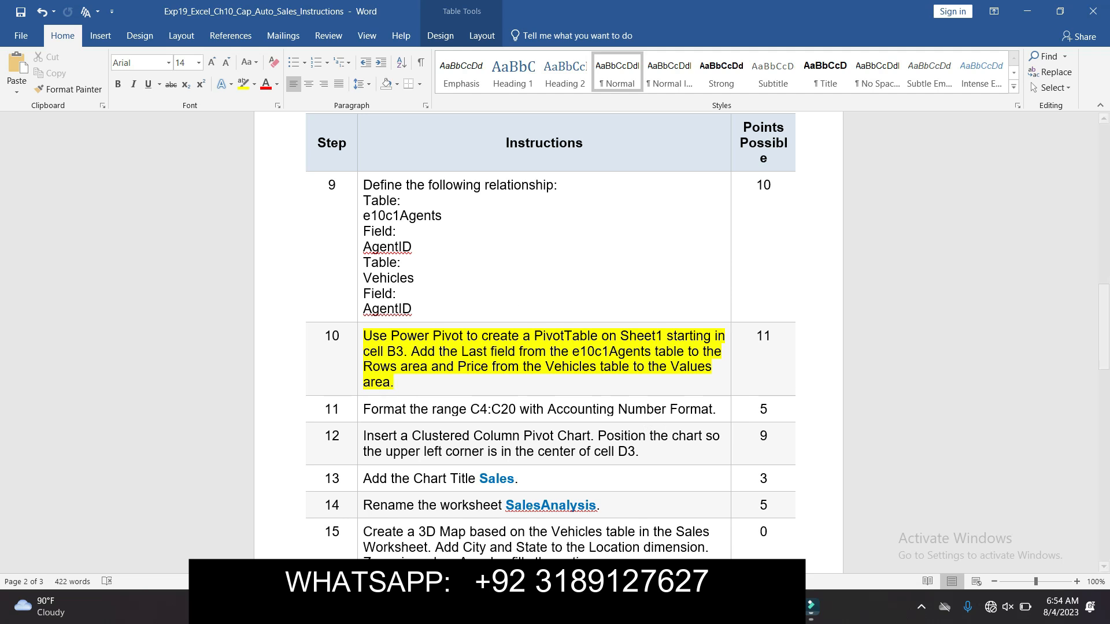
- Switch to the Excel workbook and select cell B4 on the empty Sheet1 worksheet
{"action": "left_click", "coordinate": [723, 552]}
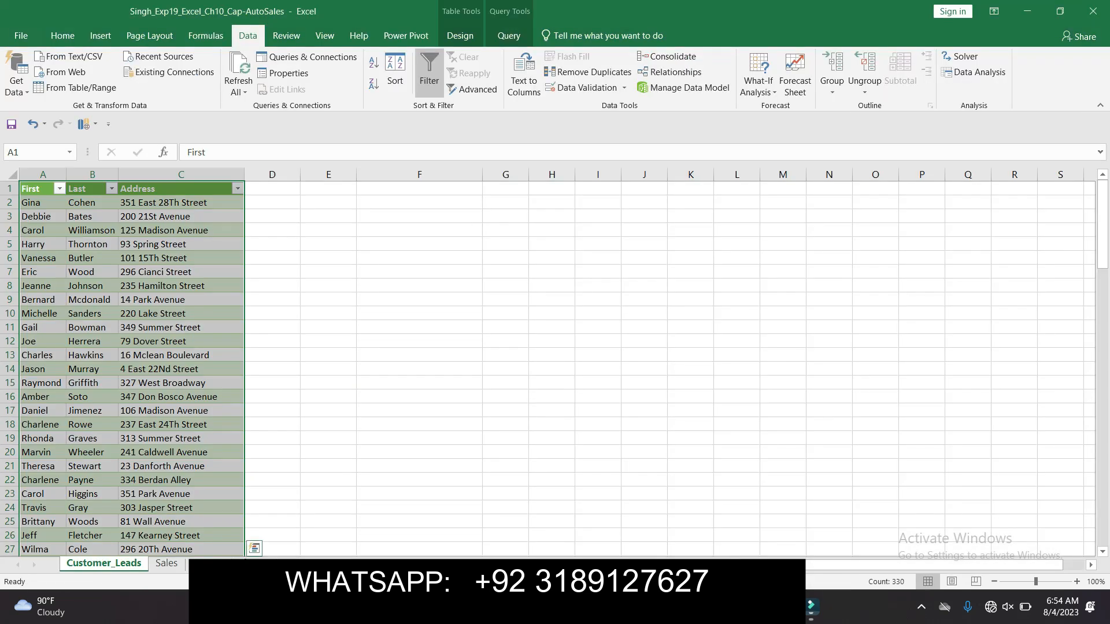
{"action": "left_click", "coordinate": [264, 561]}
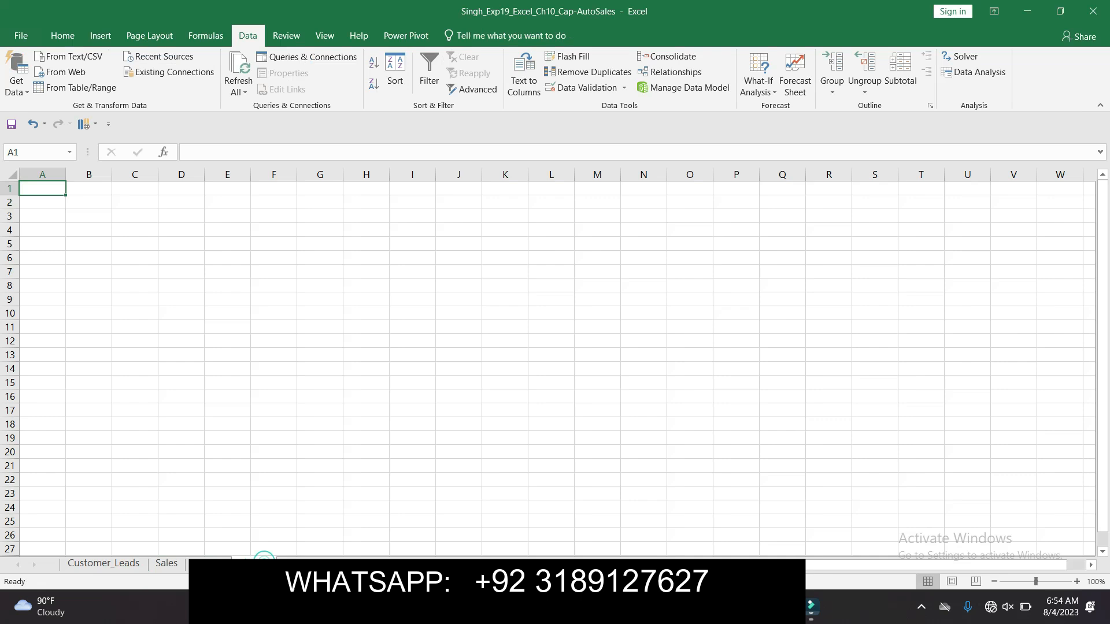
{"action": "left_click", "coordinate": [92, 228]}
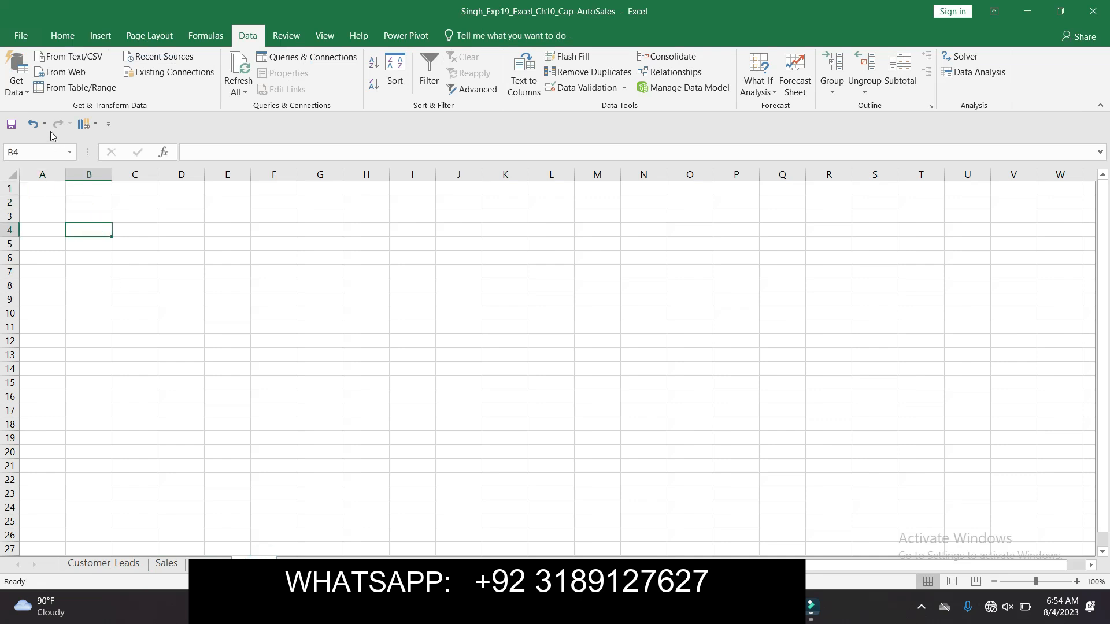
{"action": "left_click", "coordinate": [98, 37]}
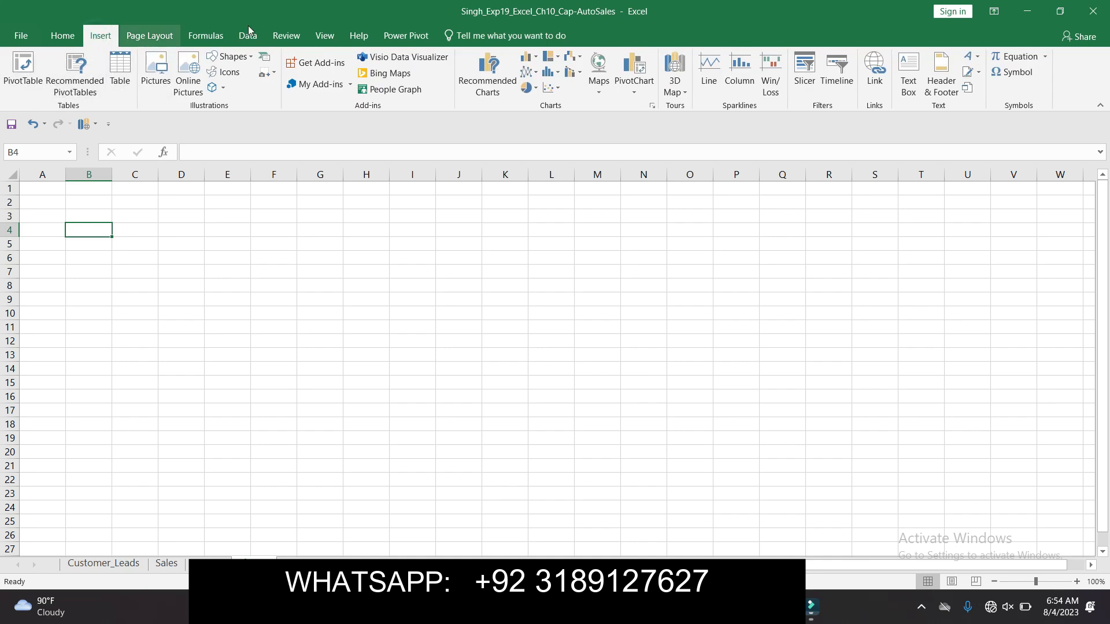
{"action": "left_click", "coordinate": [397, 34]}
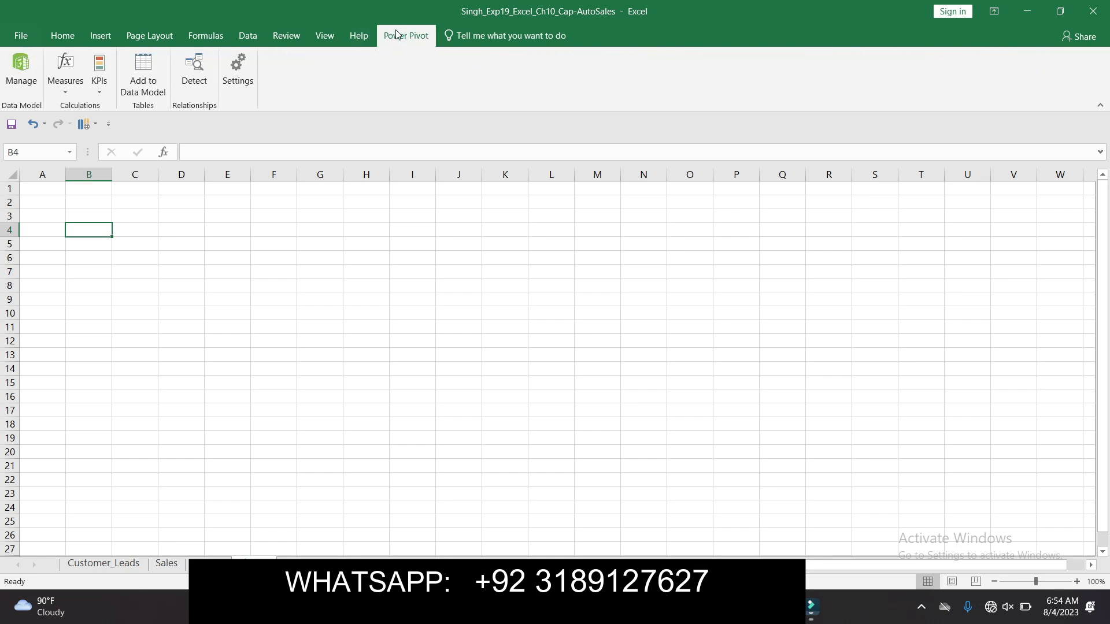
{"action": "left_click", "coordinate": [29, 86]}
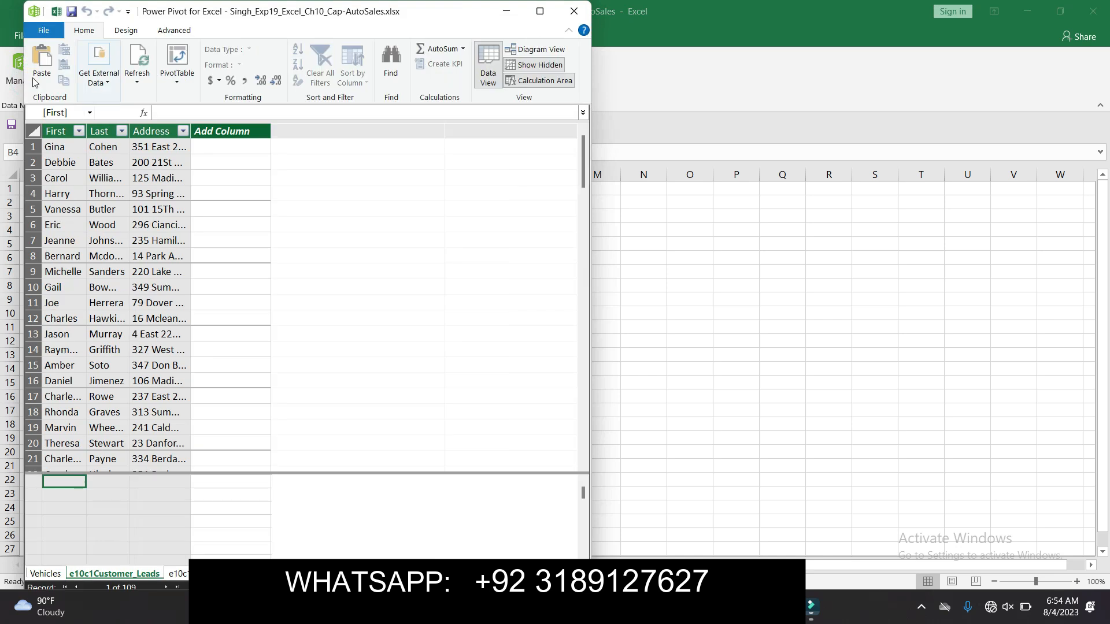
{"action": "left_click", "coordinate": [575, 11]}
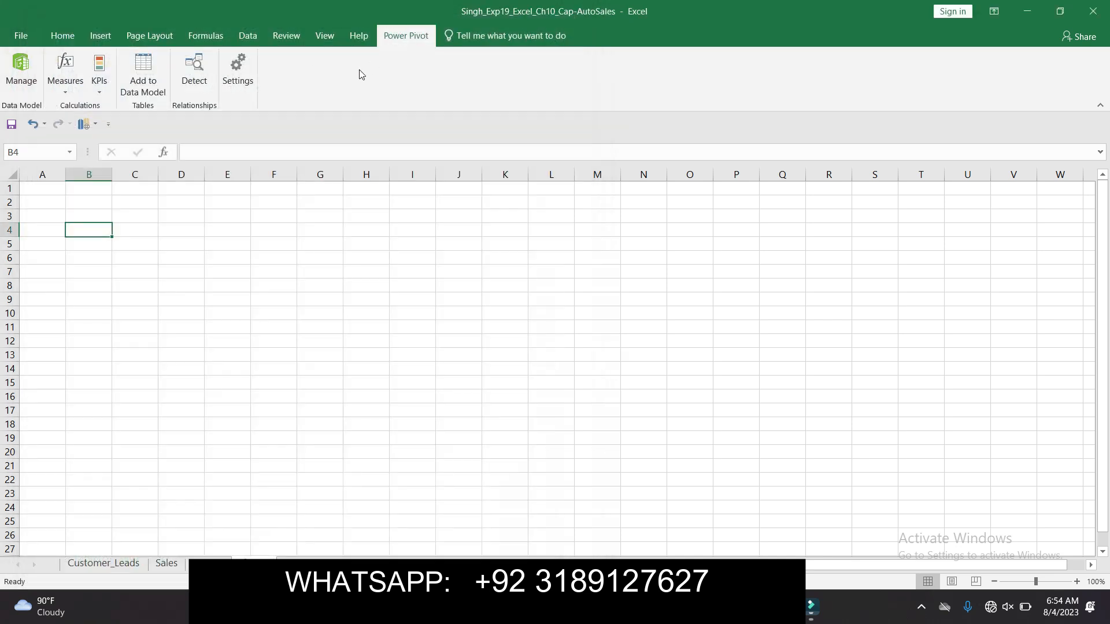
{"action": "left_click", "coordinate": [24, 98]}
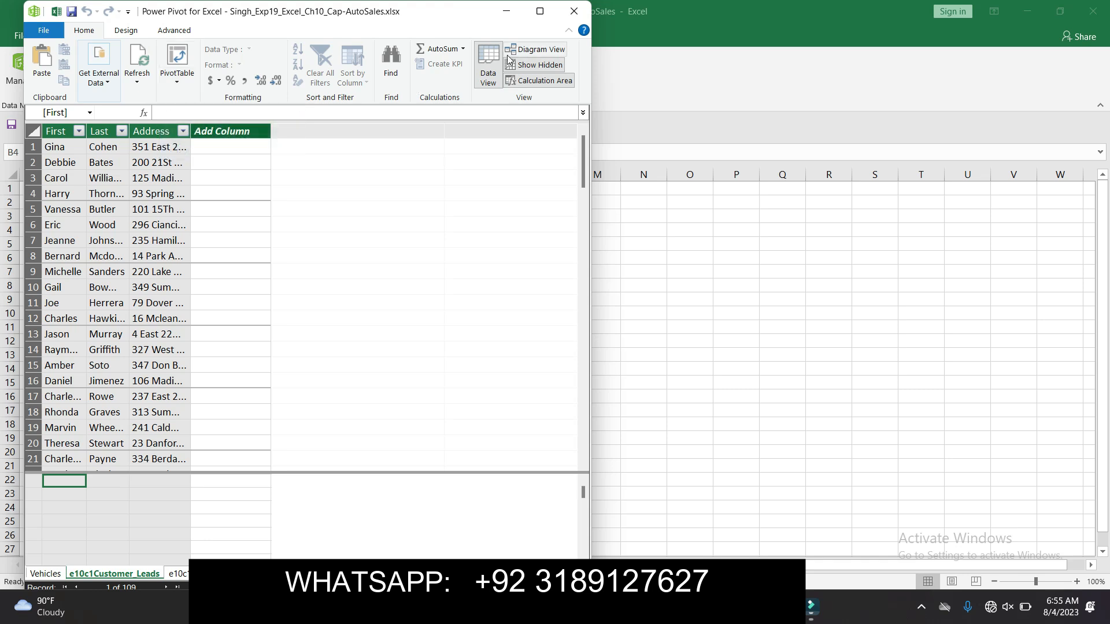
{"action": "left_click", "coordinate": [574, 11]}
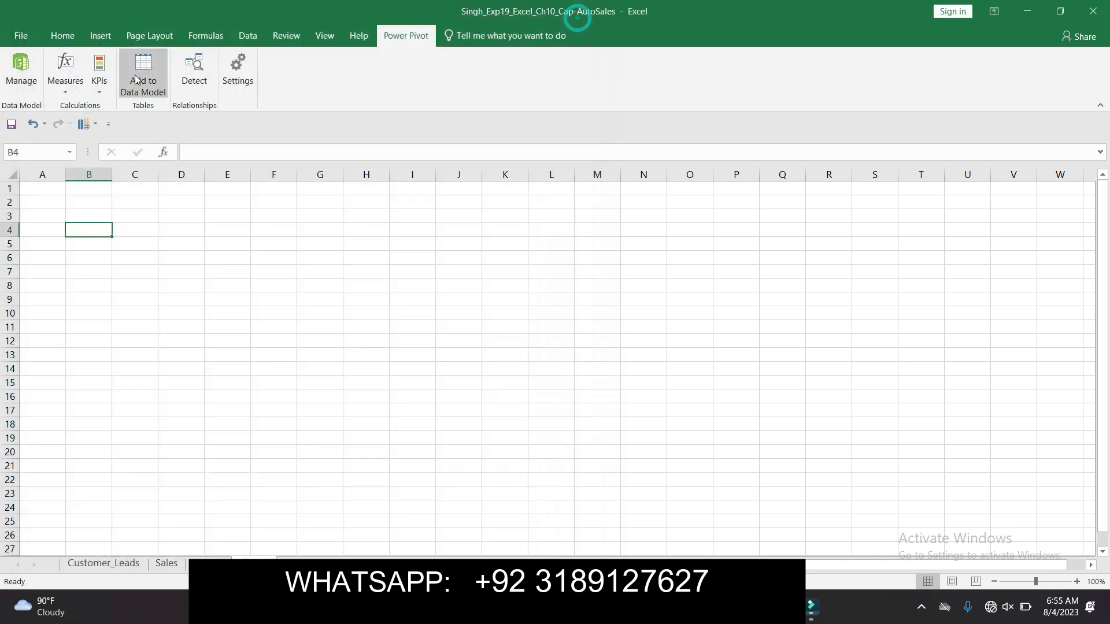
- Insert a PivotTable based on this workbook's Data Model at cell B4 of the existing Sheet1
{"action": "left_click", "coordinate": [95, 35]}
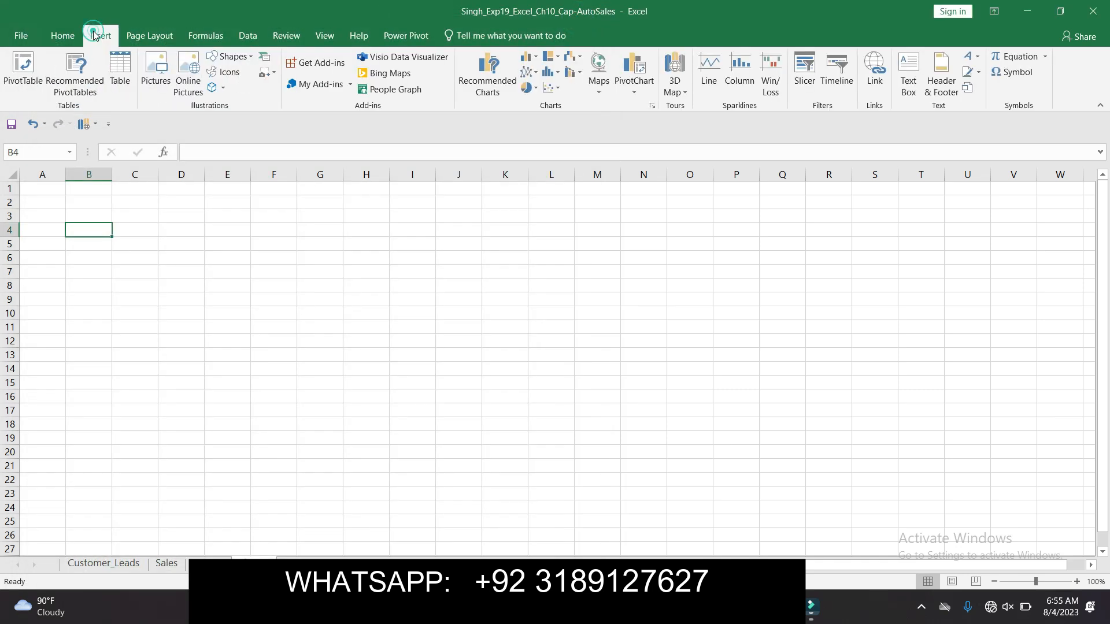
{"action": "left_click", "coordinate": [27, 85]}
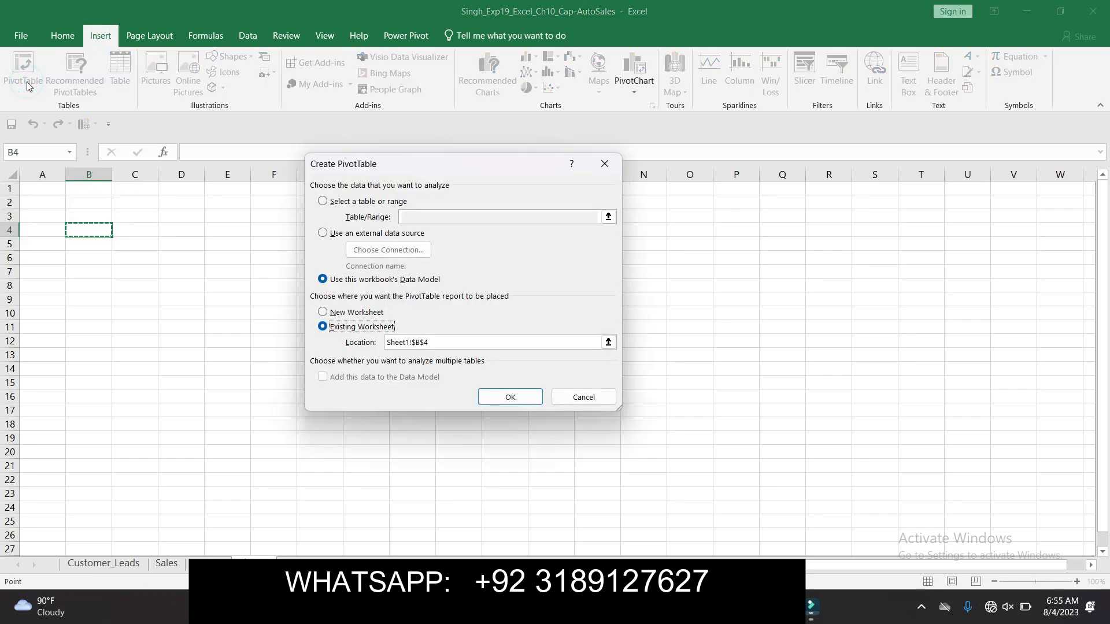
{"action": "left_click", "coordinate": [510, 397]}
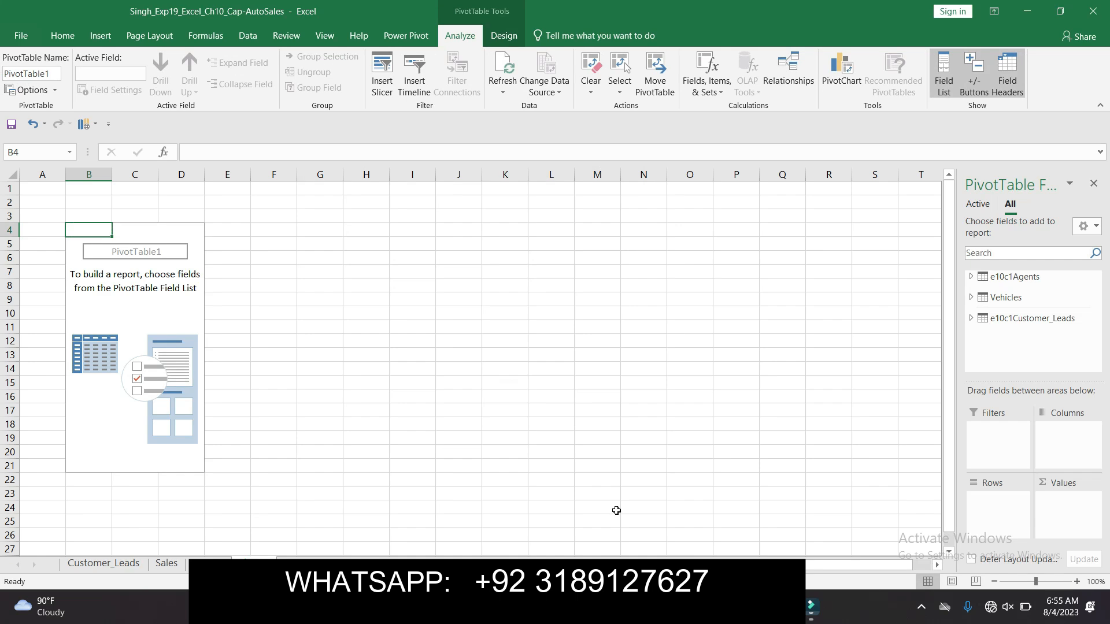
- Review step 10 in the Word instructions, then in Excel add the Last field from e10c1Agents to the PivotTable's rows
{"action": "left_click", "coordinate": [746, 520]}
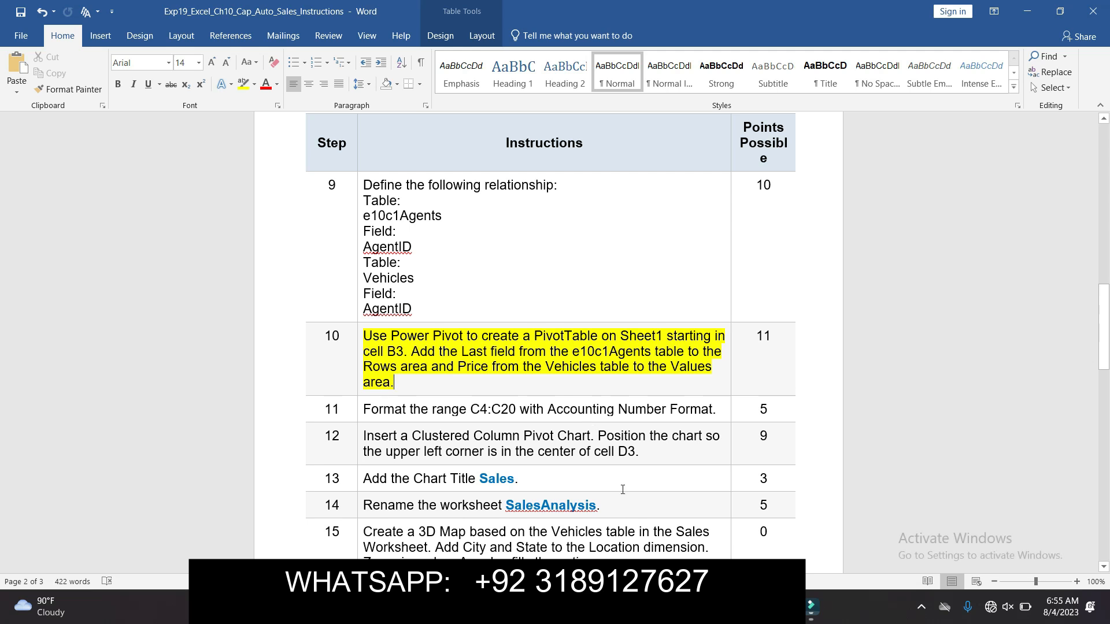
{"action": "mouse_move", "coordinate": [715, 607]}
{"action": "left_click", "coordinate": [719, 543]}
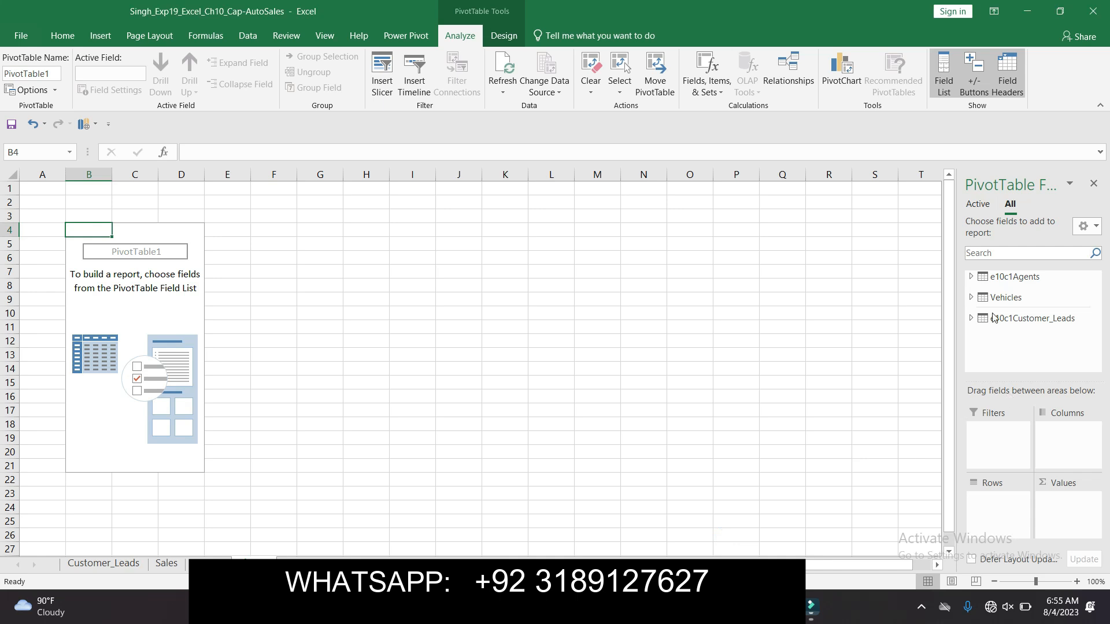
{"action": "left_click", "coordinate": [971, 279]}
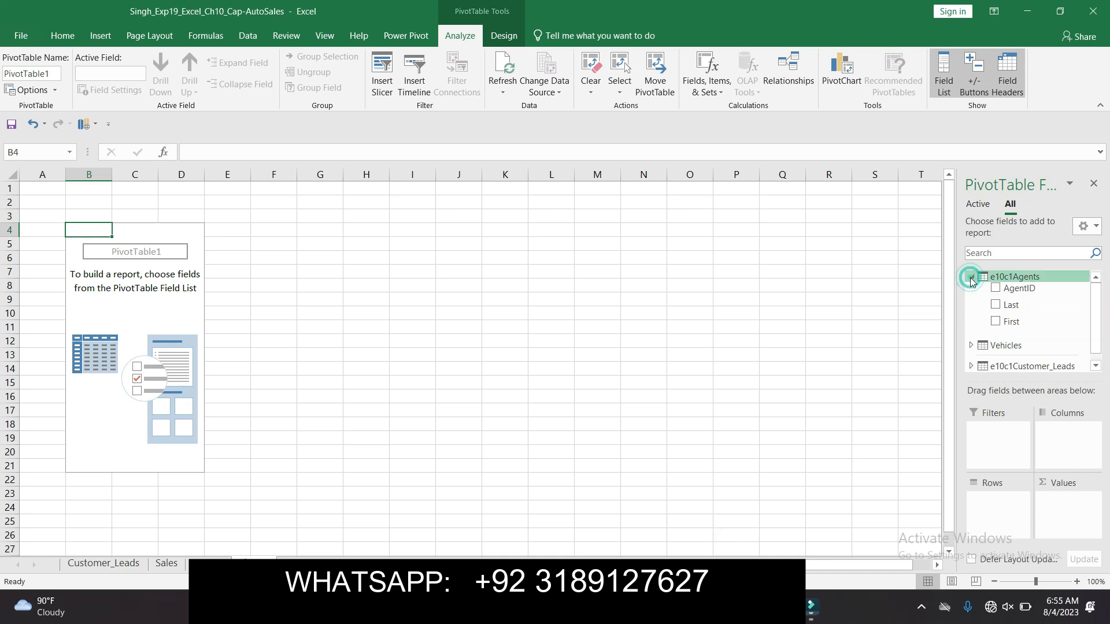
{"action": "left_click", "coordinate": [996, 305]}
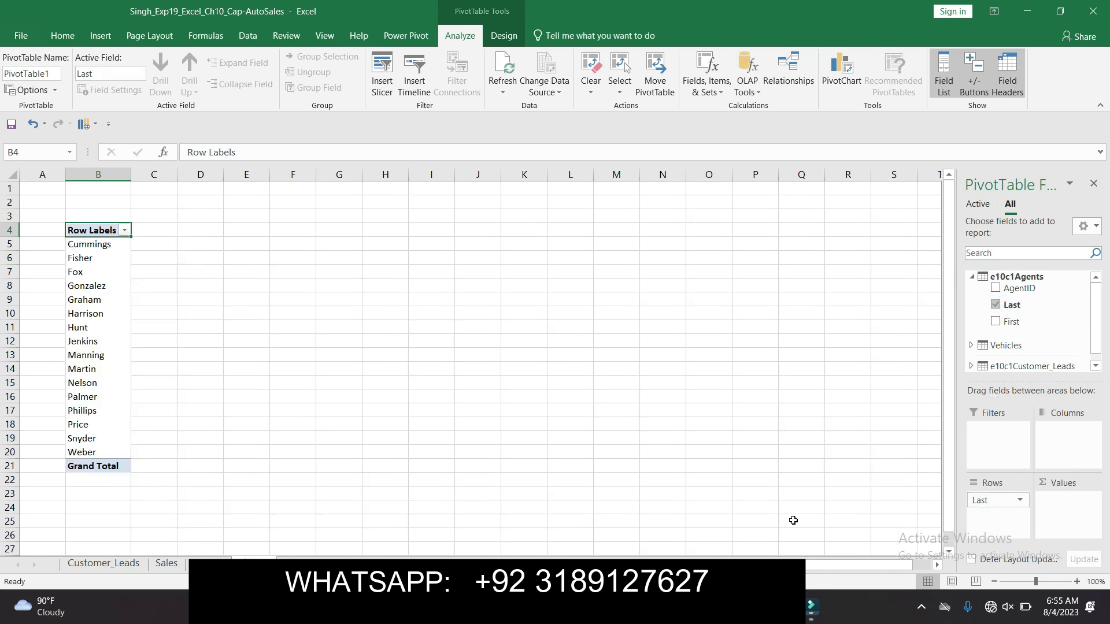
- Recheck step 10 in the Word instructions, then in Excel add Price from the Vehicles table to the PivotTable's values
{"action": "mouse_move", "coordinate": [746, 606]}
{"action": "left_click", "coordinate": [744, 541]}
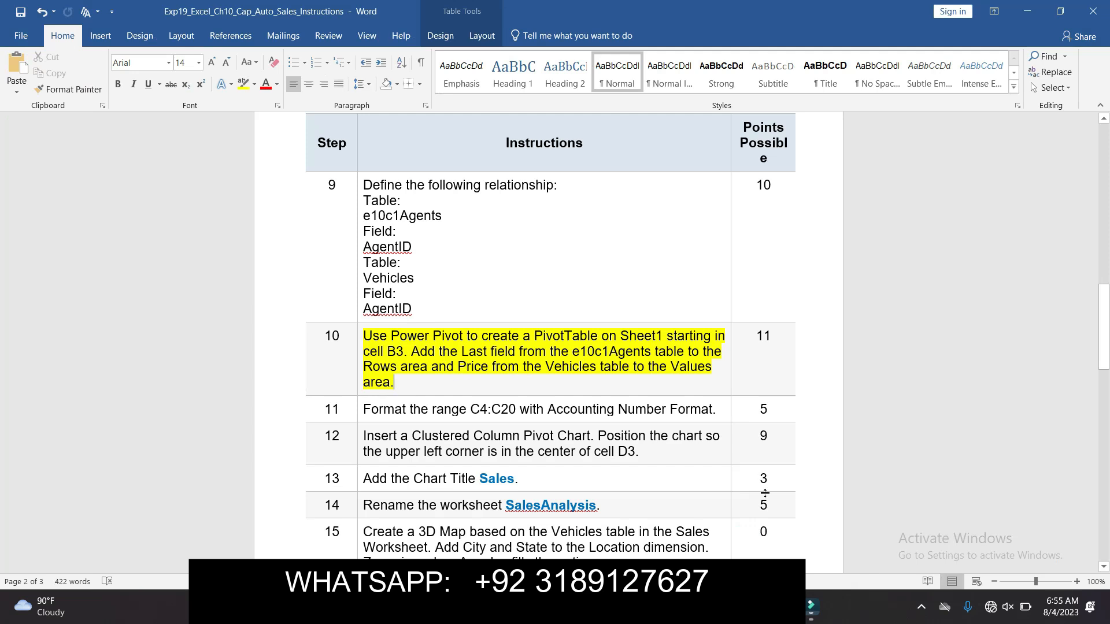
{"action": "mouse_move", "coordinate": [746, 605]}
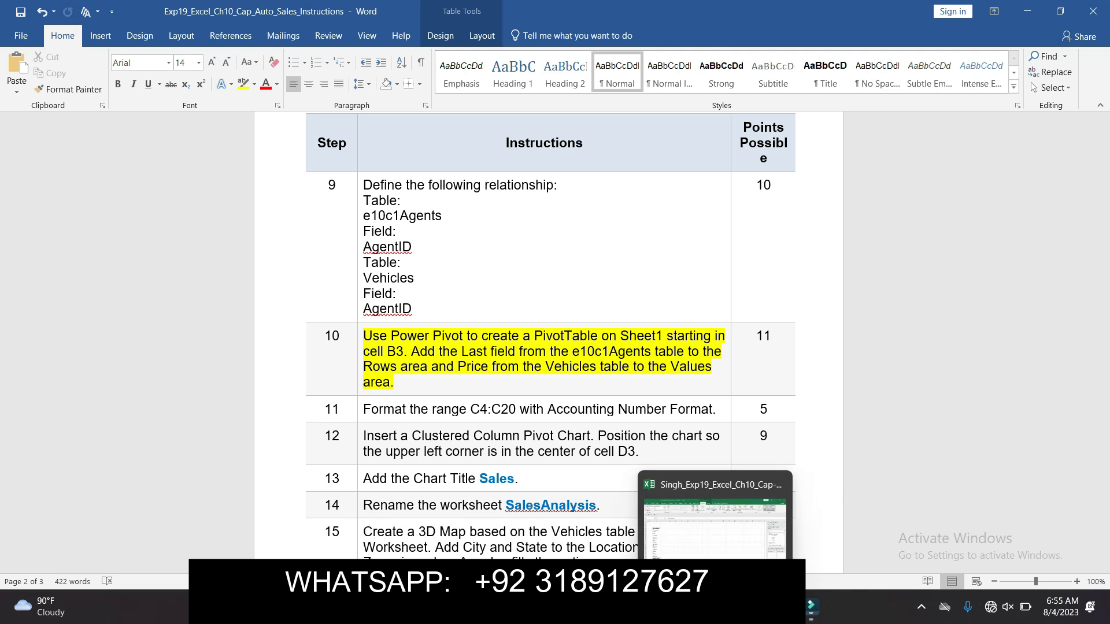
{"action": "left_click", "coordinate": [737, 541]}
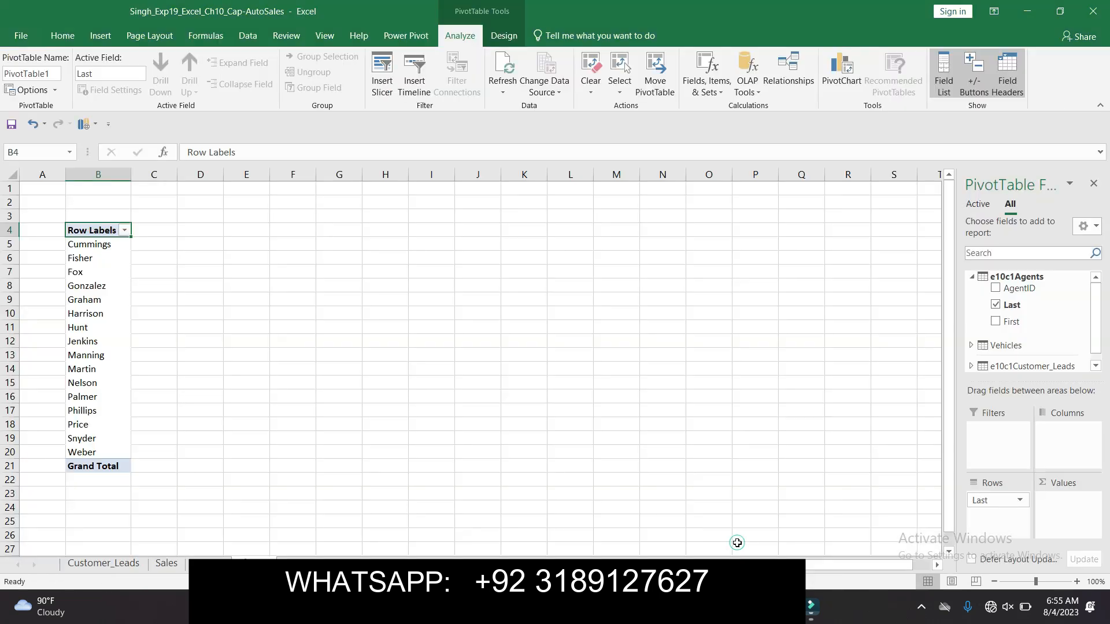
{"action": "left_click", "coordinate": [971, 346]}
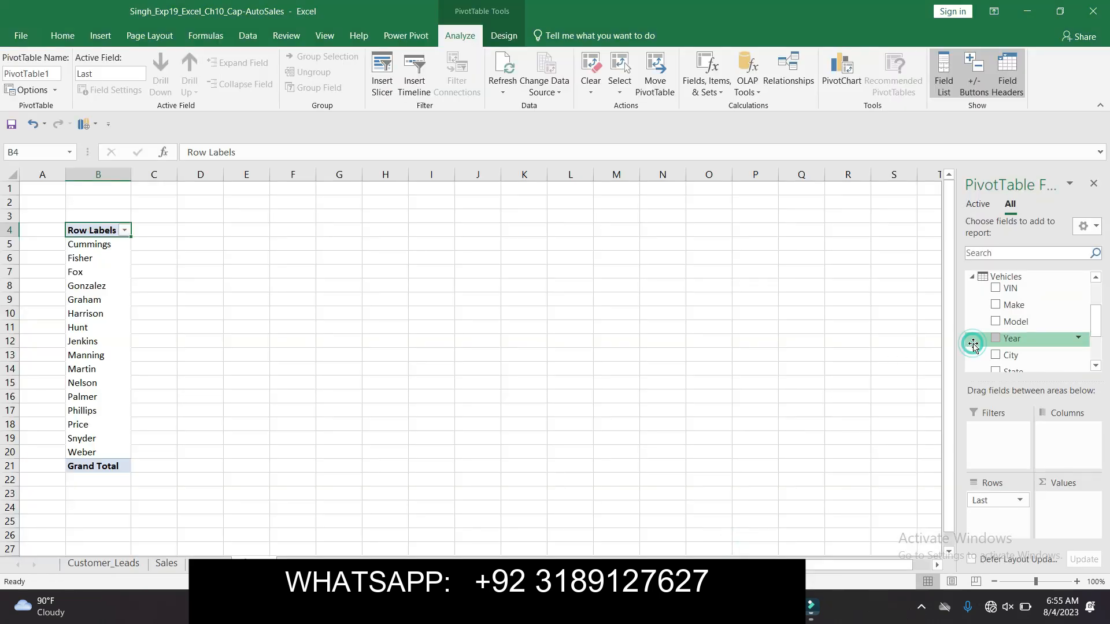
{"action": "left_click", "coordinate": [1095, 324]}
{"action": "left_click_drag", "start_coordinate": [1094, 324], "coordinate": [1055, 509]}
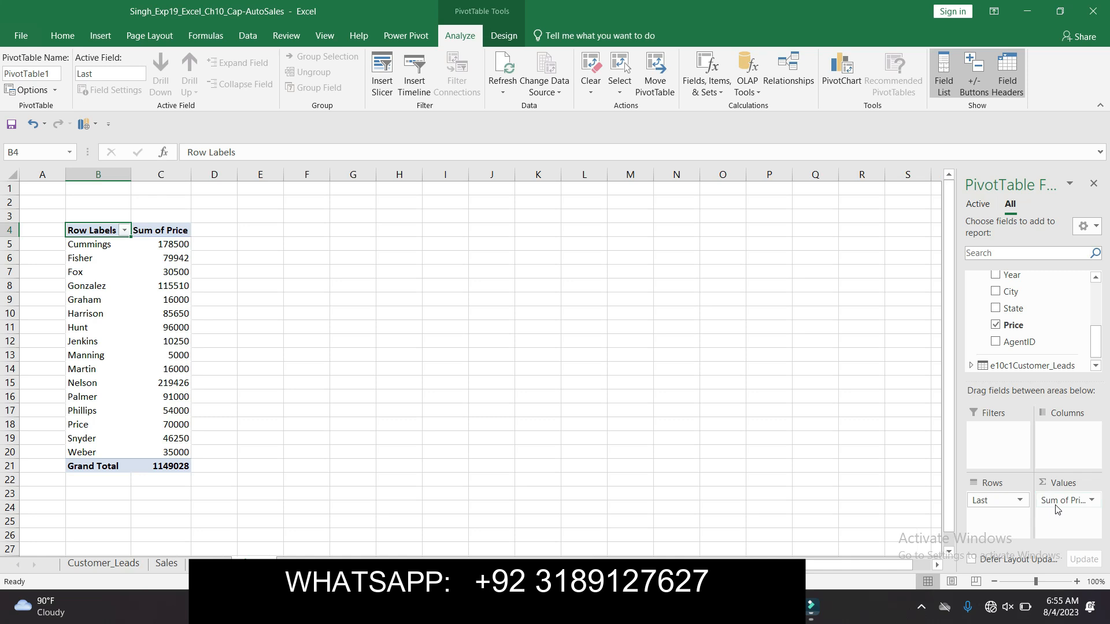
- In the Word instructions, clear the step 10 highlight and highlight step 11 about Accounting Number Format in yellow
{"action": "mouse_move", "coordinate": [758, 607]}
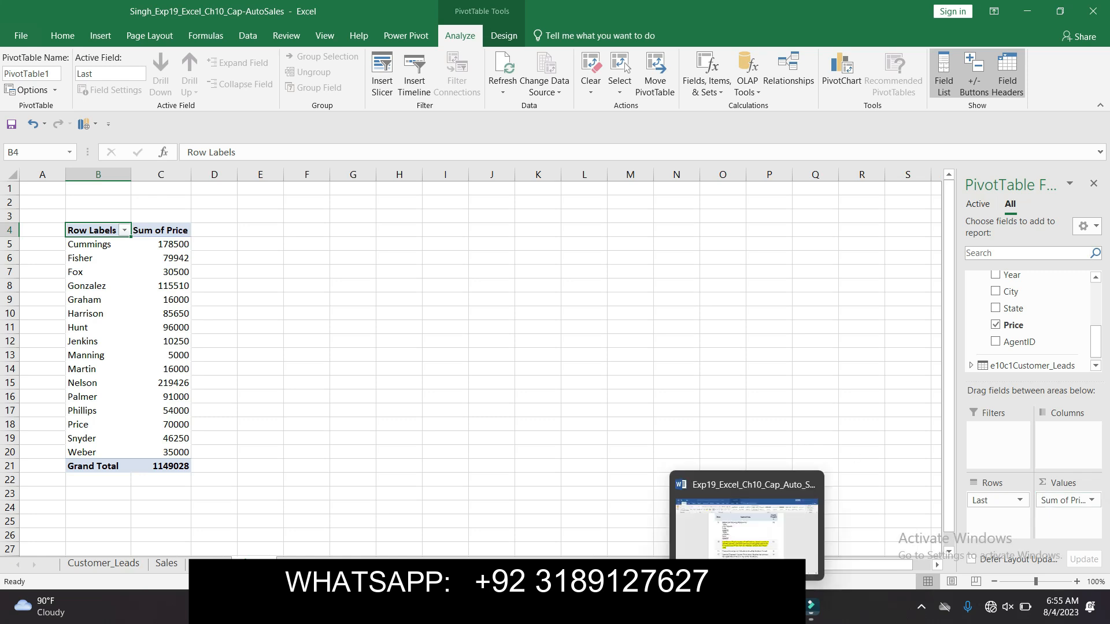
{"action": "left_click", "coordinate": [798, 509]}
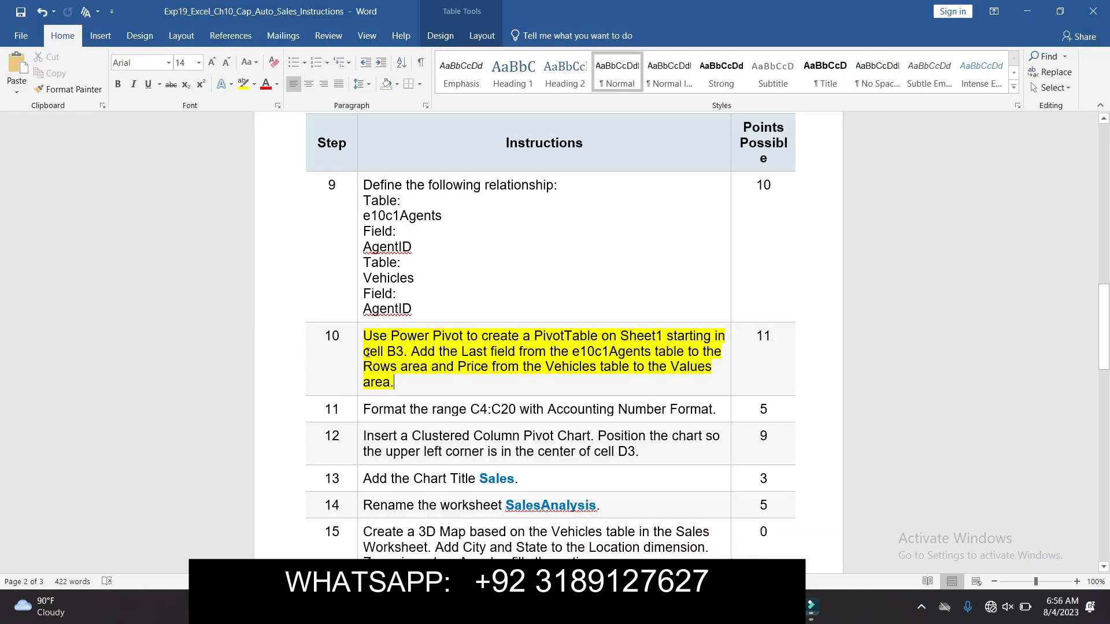
{"action": "left_click", "coordinate": [359, 335]}
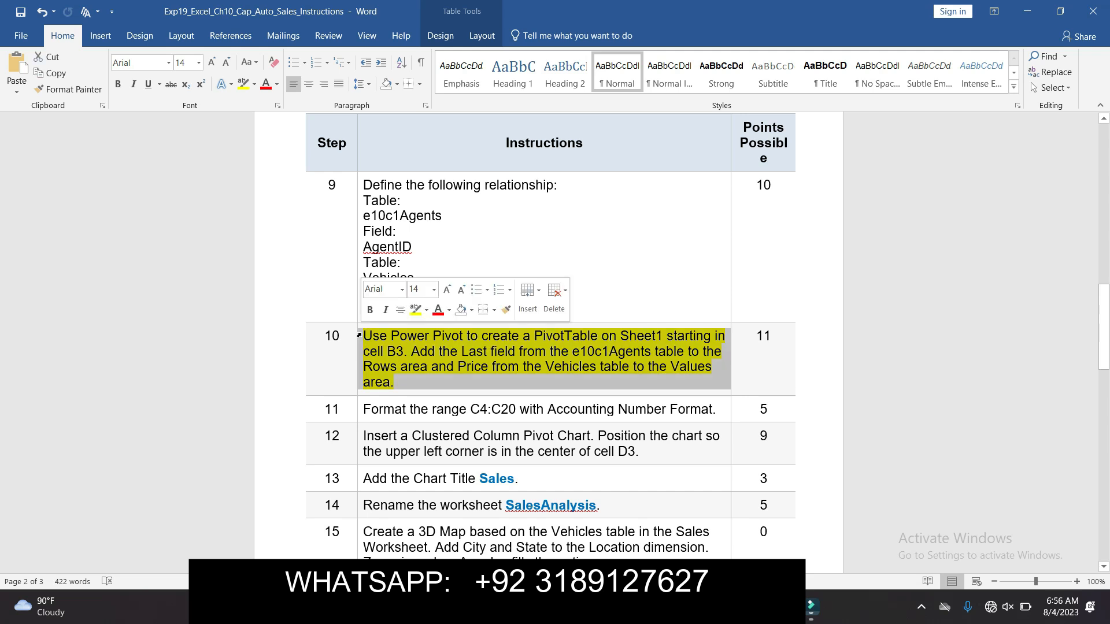
{"action": "left_click", "coordinate": [407, 316]}
{"action": "left_click", "coordinate": [359, 410]}
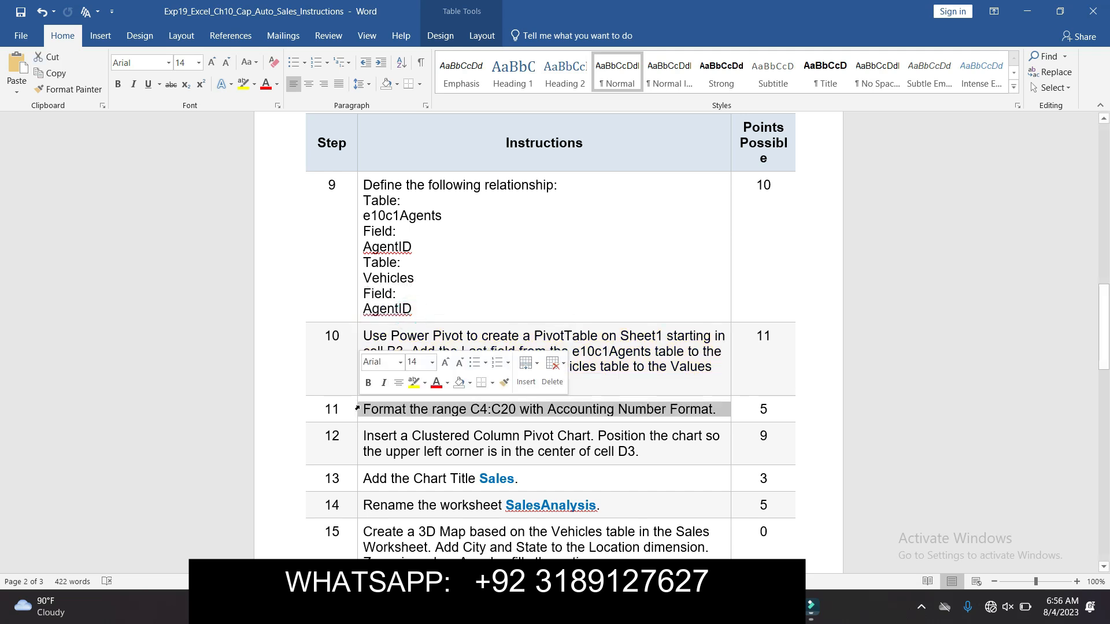
{"action": "left_click", "coordinate": [414, 382]}
{"action": "left_click_drag", "start_coordinate": [1101, 306], "coordinate": [1107, 344]}
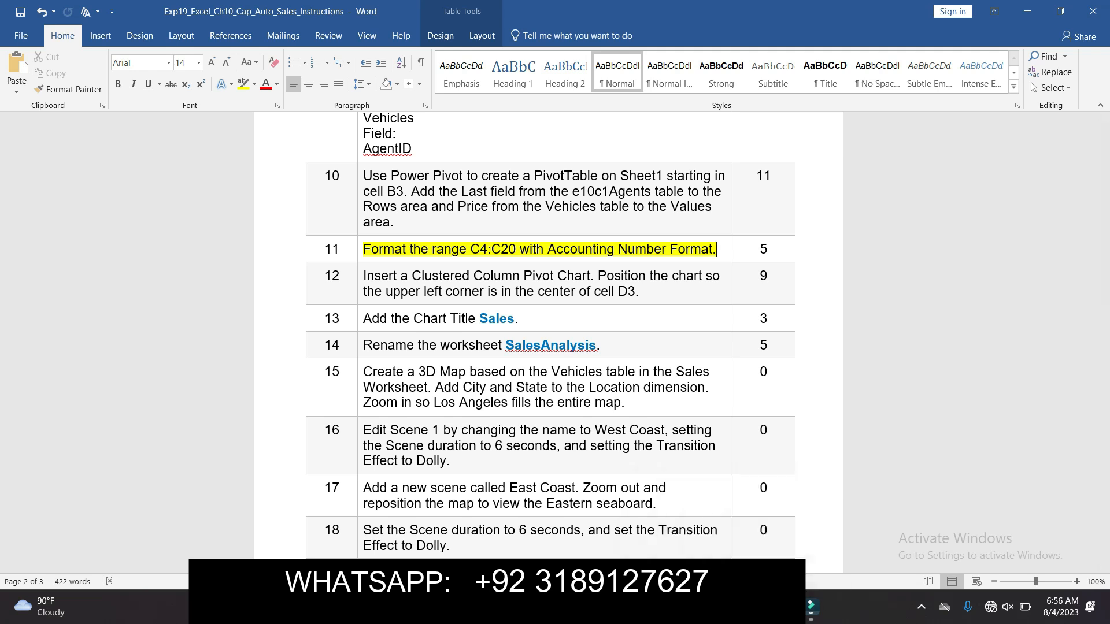
- Switch to the Excel workbook and format the PivotTable range C4:C20 with the Accounting number format
{"action": "left_click", "coordinate": [731, 541]}
{"action": "left_click_drag", "start_coordinate": [173, 246], "coordinate": [174, 276]}
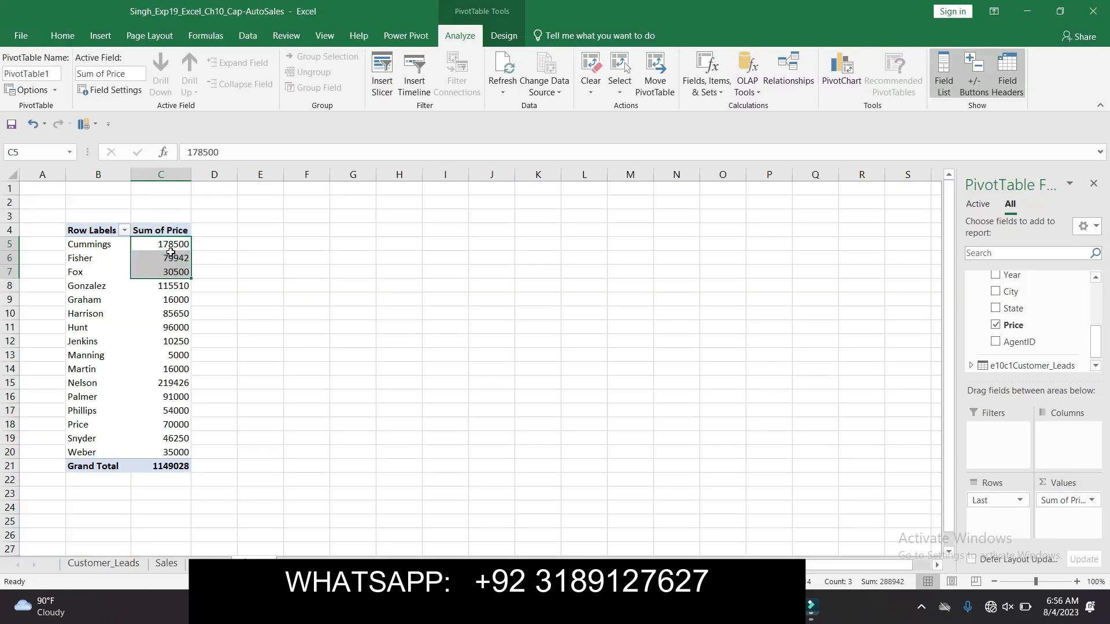
{"action": "left_click_drag", "start_coordinate": [172, 231], "coordinate": [175, 451]}
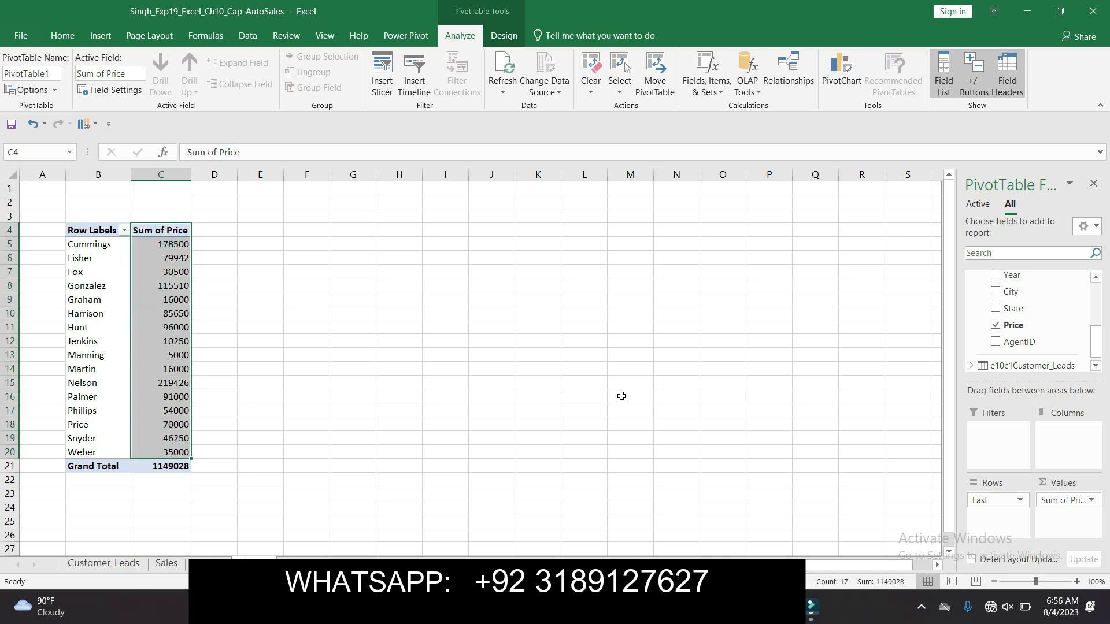
{"action": "left_click", "coordinate": [754, 525]}
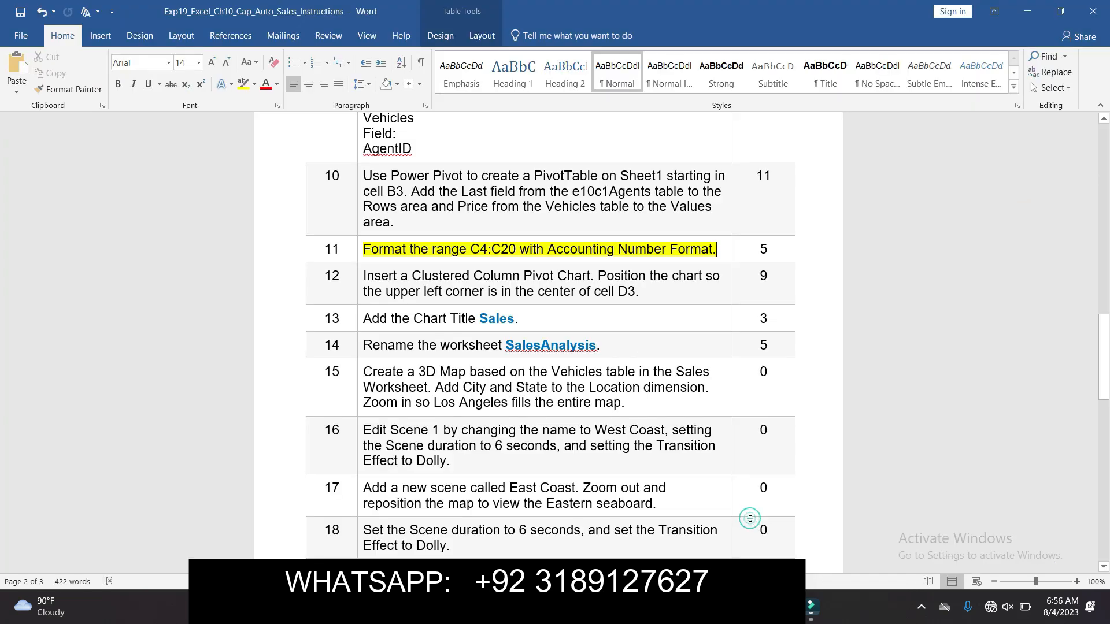
{"action": "mouse_move", "coordinate": [717, 606]}
{"action": "left_click", "coordinate": [722, 566]}
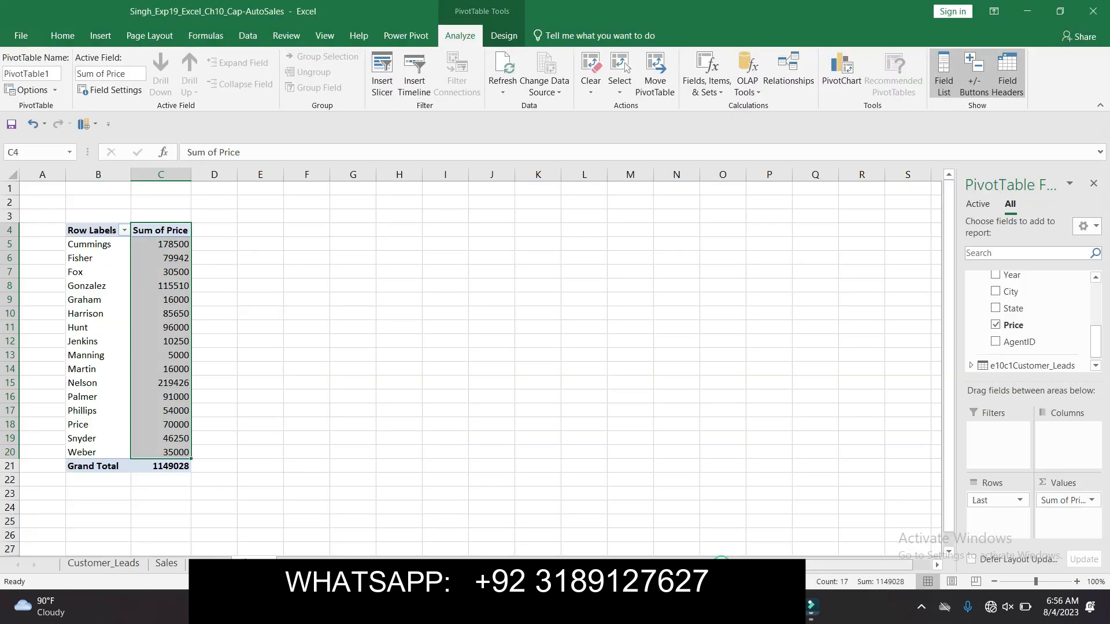
{"action": "left_click", "coordinate": [62, 35]}
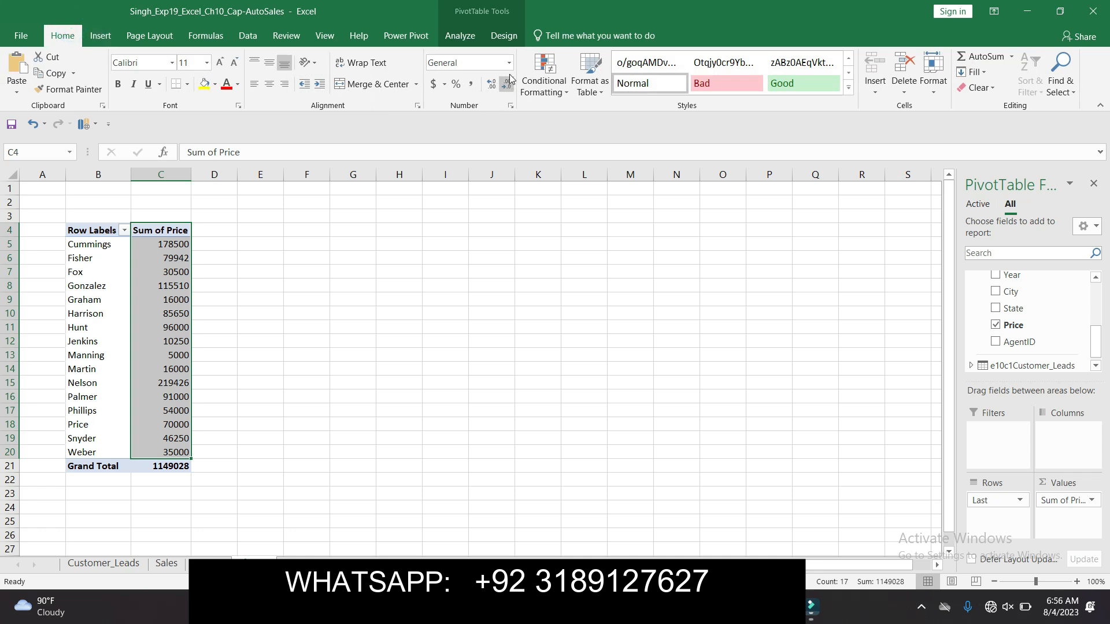
{"action": "left_click", "coordinate": [509, 63]}
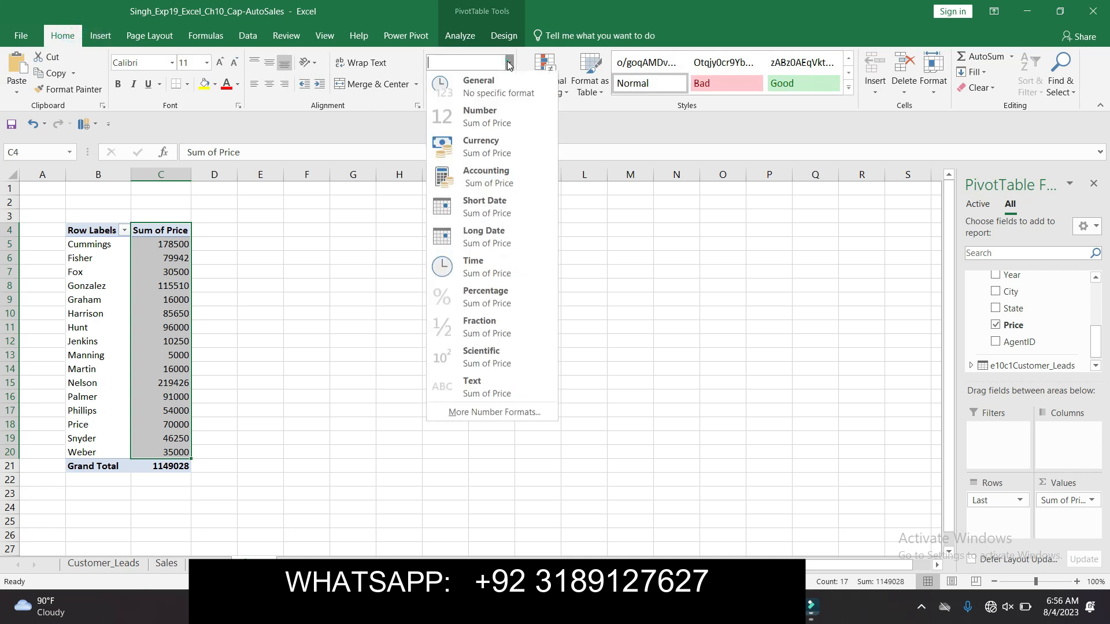
{"action": "left_click", "coordinate": [503, 177]}
{"action": "left_click", "coordinate": [530, 353]}
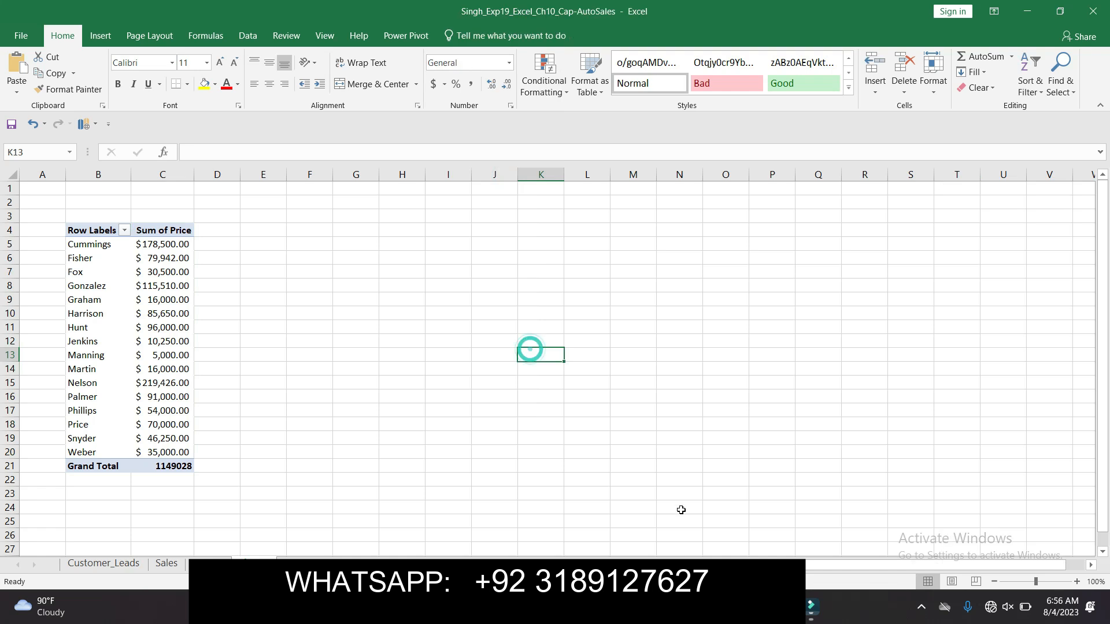
- In the Word instructions, clear the step 11 highlight and highlight step 12 about the Clustered Column PivotChart in yellow
{"action": "mouse_move", "coordinate": [745, 607]}
{"action": "left_click", "coordinate": [759, 550]}
{"action": "mouse_move", "coordinate": [1104, 367]}
{"action": "left_mouse_down"}
{"action": "mouse_move", "coordinate": [1106, 450]}
{"action": "mouse_move", "coordinate": [1105, 346]}
{"action": "left_mouse_up"}
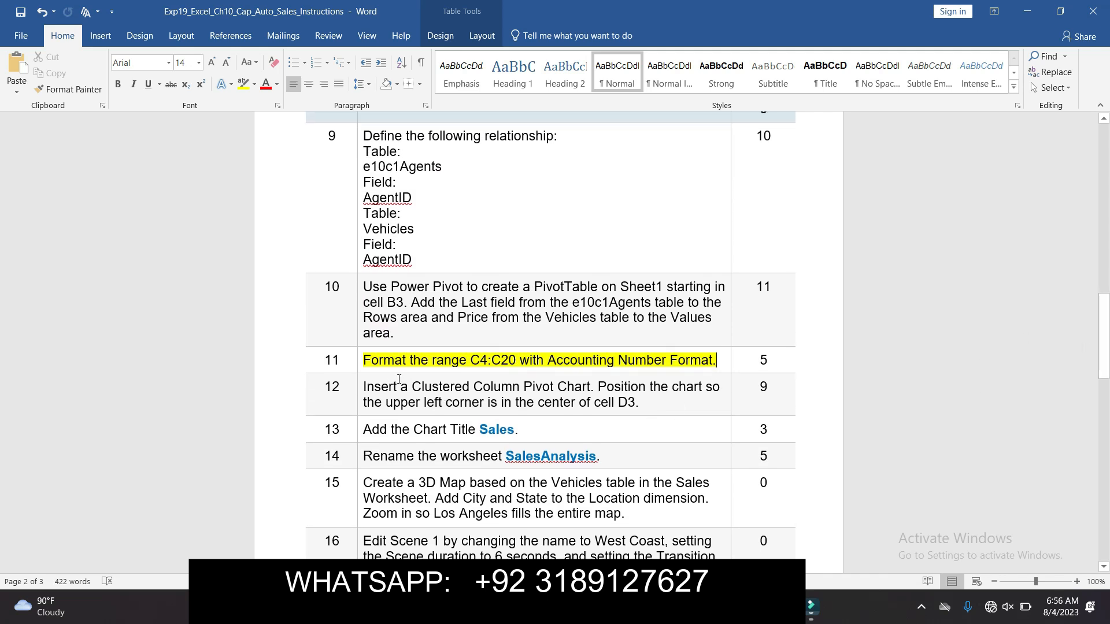
{"action": "left_click", "coordinate": [357, 361]}
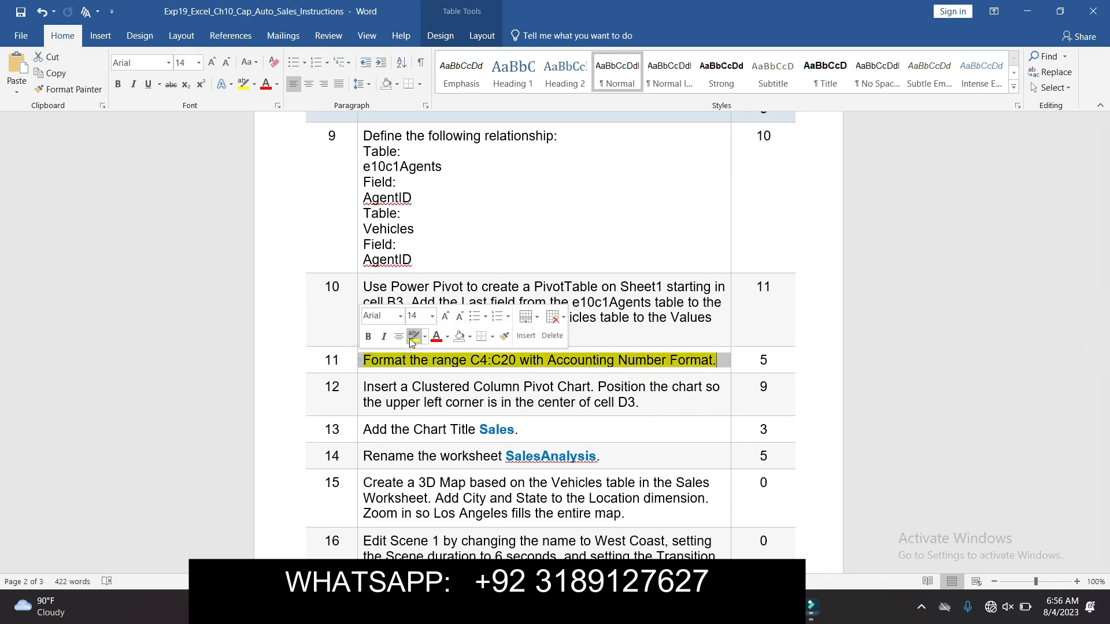
{"action": "left_click", "coordinate": [412, 338]}
{"action": "double_click", "coordinate": [360, 386]}
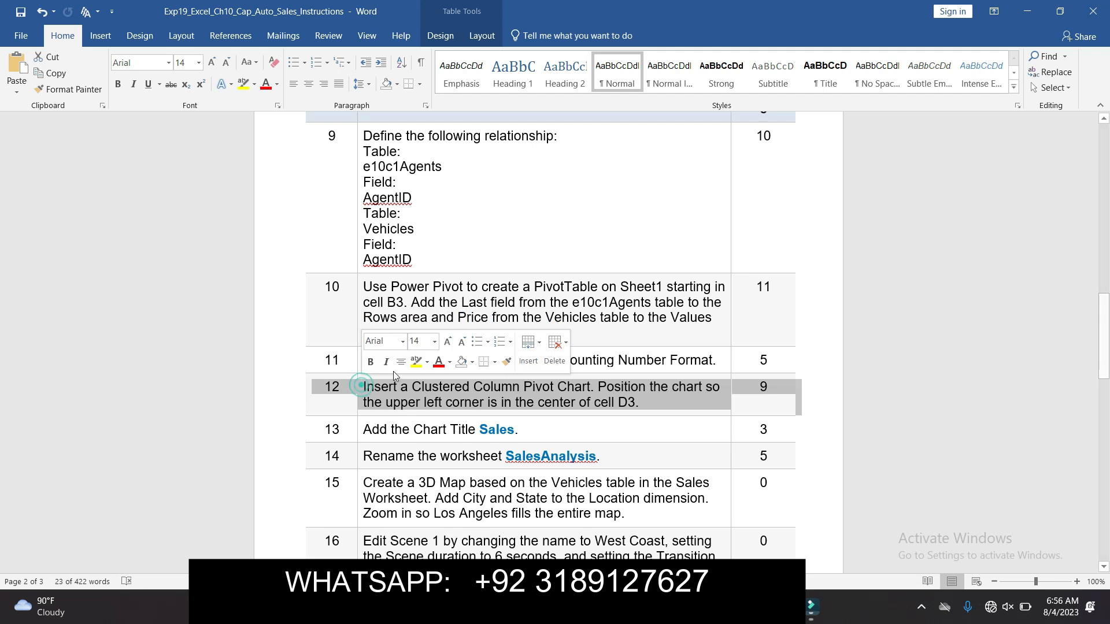
{"action": "left_click", "coordinate": [415, 363]}
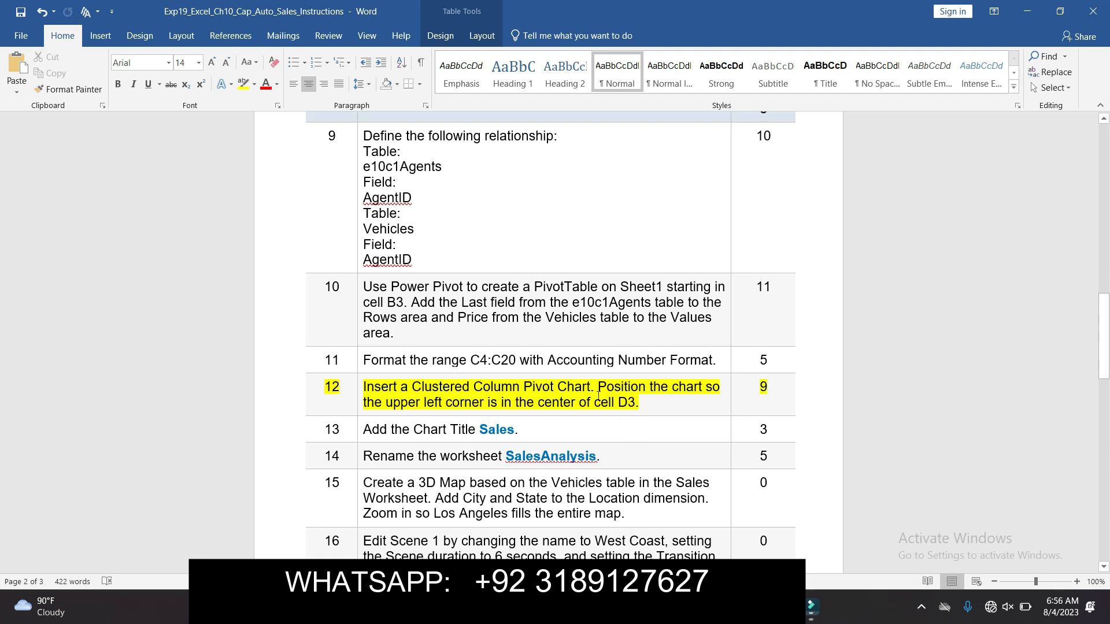
{"action": "left_click_drag", "start_coordinate": [371, 385], "coordinate": [584, 387]}
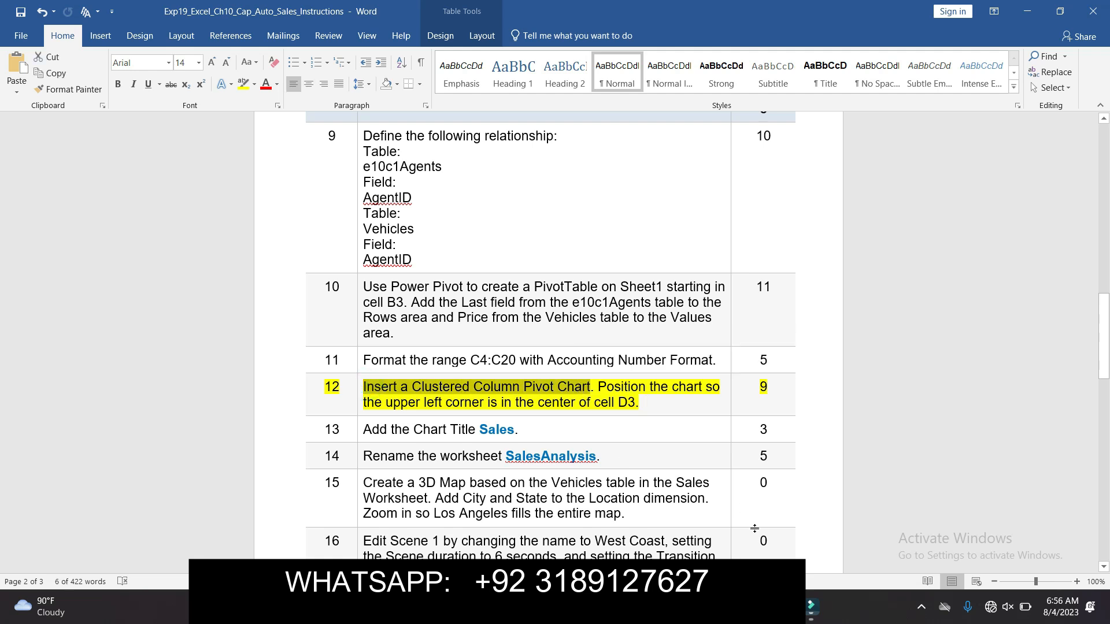
- Switch to Excel and insert a Clustered Column PivotChart based on the PivotTable in B4:C21
{"action": "mouse_move", "coordinate": [723, 606]}
{"action": "left_click", "coordinate": [722, 559]}
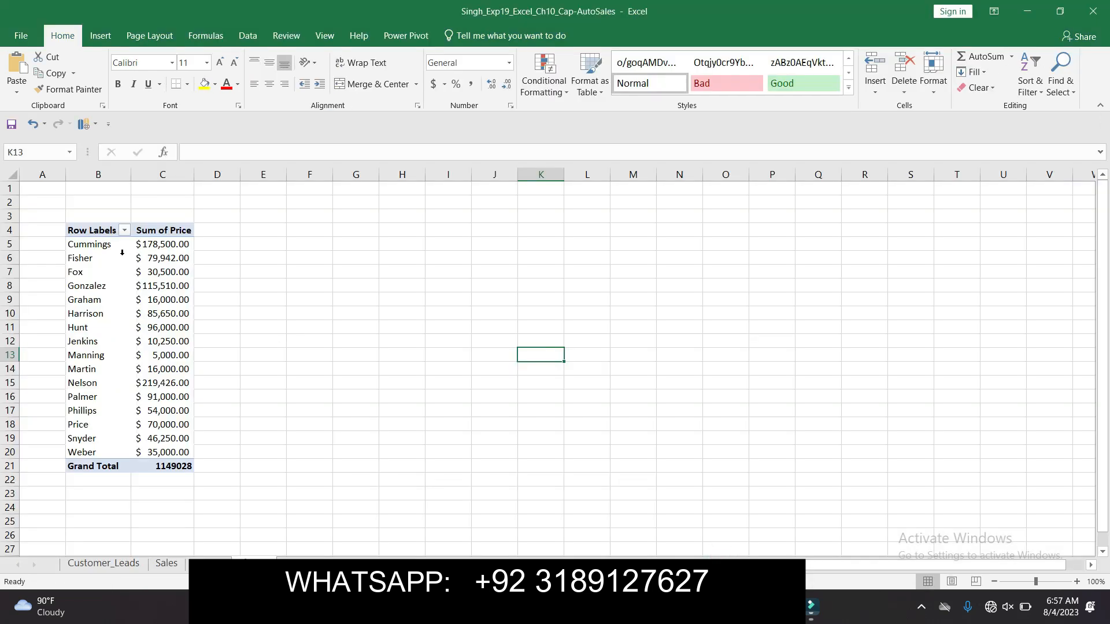
{"action": "left_click_drag", "start_coordinate": [101, 230], "coordinate": [160, 463]}
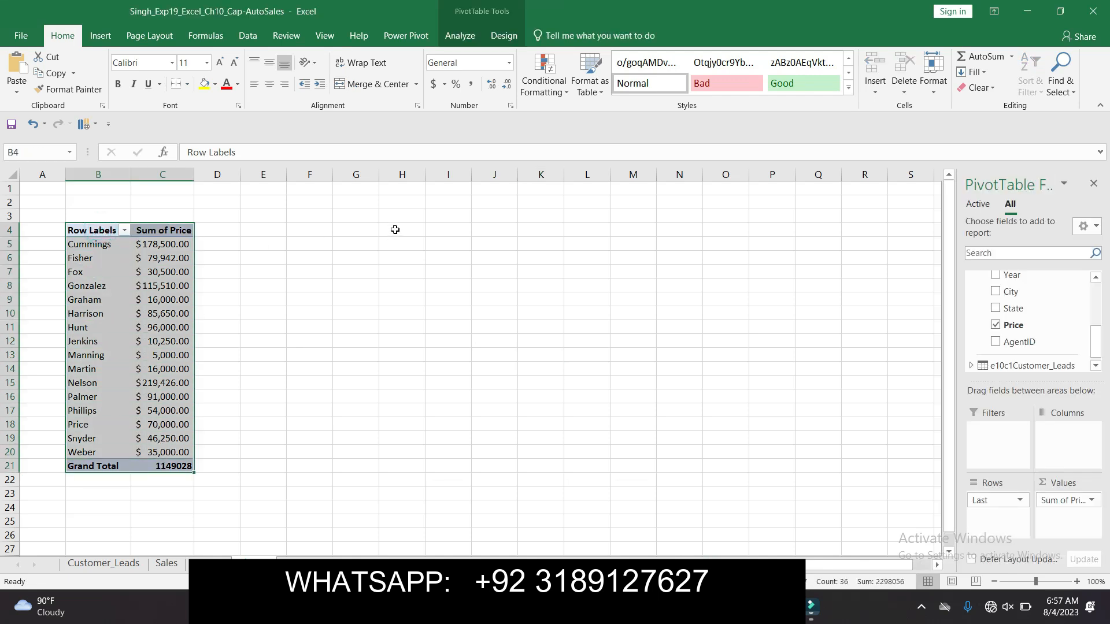
{"action": "left_click", "coordinate": [101, 35]}
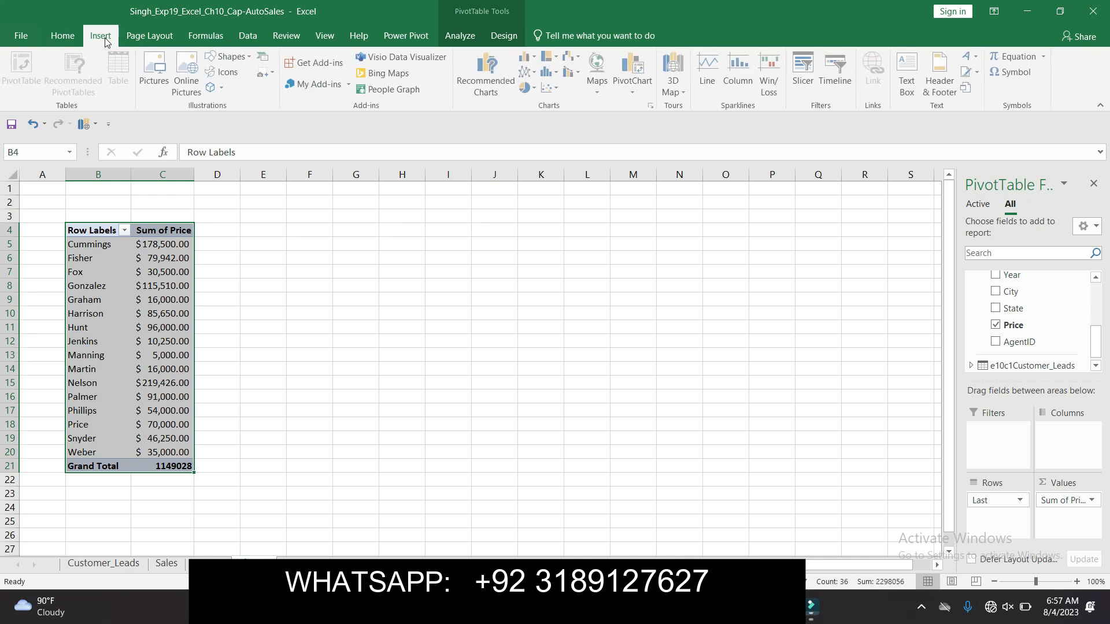
{"action": "left_click", "coordinate": [636, 91]}
{"action": "left_click", "coordinate": [642, 106]}
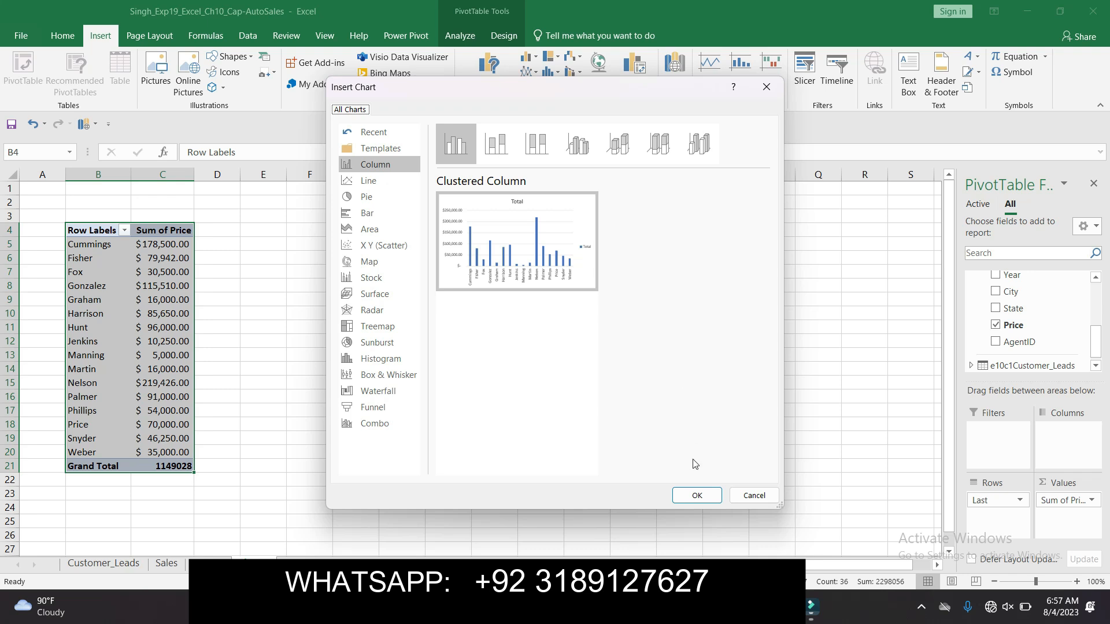
{"action": "left_click", "coordinate": [697, 495]}
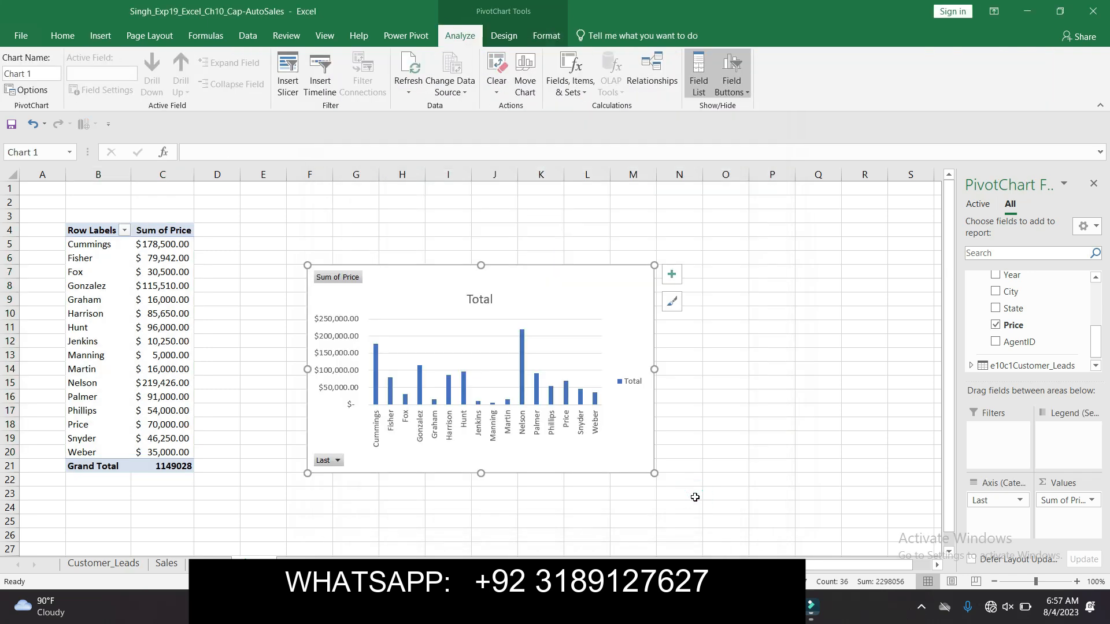
- Check the chart position in Word step 12, then in Excel move the PivotChart's upper-left corner to mid-column D at the top of row 4
{"action": "mouse_move", "coordinate": [811, 606]}
{"action": "left_click", "coordinate": [748, 515]}
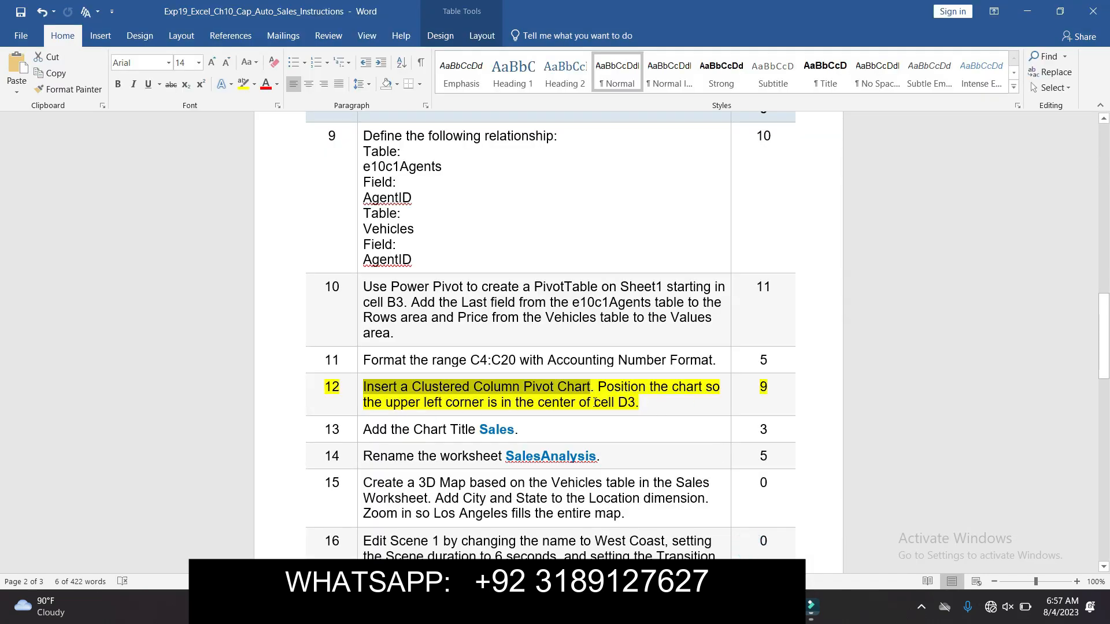
{"action": "mouse_move", "coordinate": [714, 606]}
{"action": "left_click", "coordinate": [714, 514]}
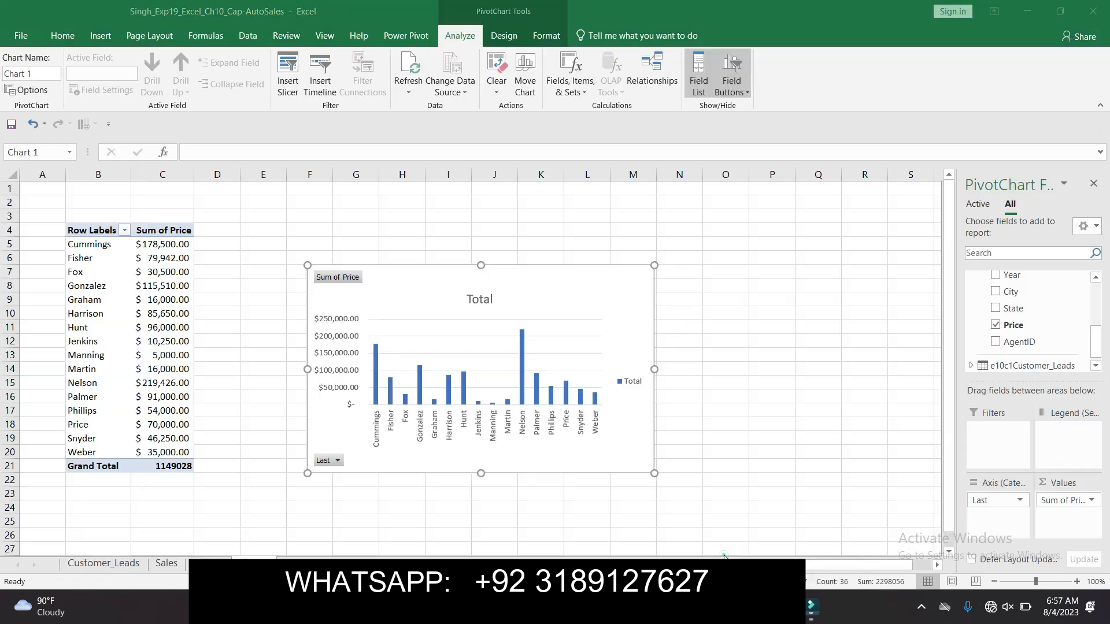
{"action": "mouse_move", "coordinate": [393, 295]}
{"action": "left_mouse_down"}
{"action": "mouse_move", "coordinate": [367, 275]}
{"action": "mouse_move", "coordinate": [299, 257]}
{"action": "left_mouse_up"}
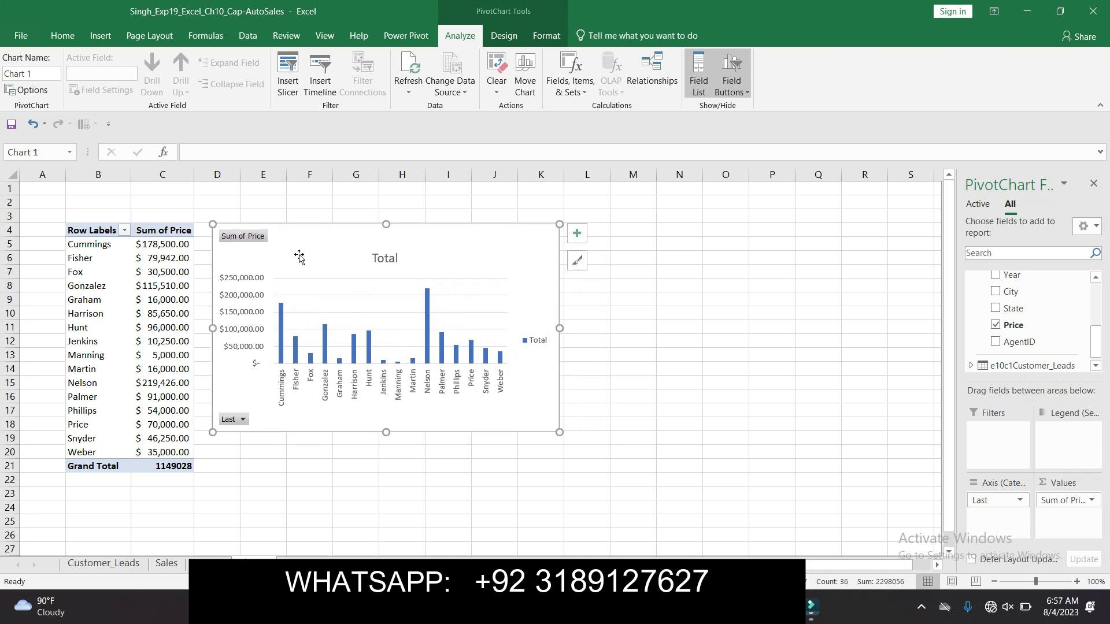
{"action": "left_click", "coordinate": [725, 327]}
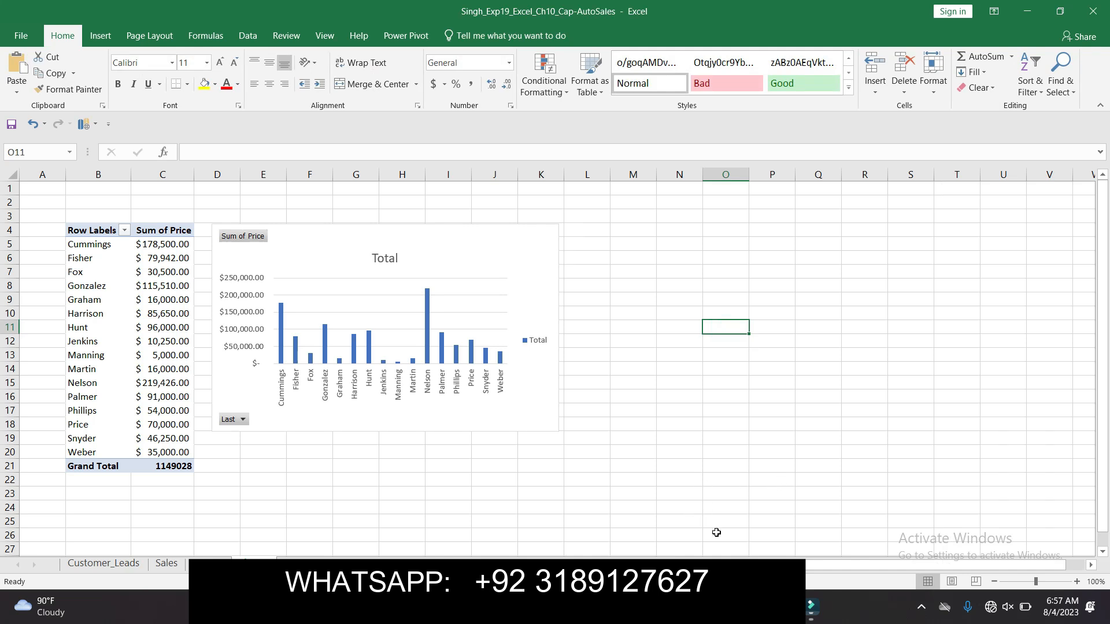
- Switch to the Word instructions, clear the highlight from step 12's instruction text, and highlight step 13 about the chart title in yellow
{"action": "mouse_move", "coordinate": [746, 606]}
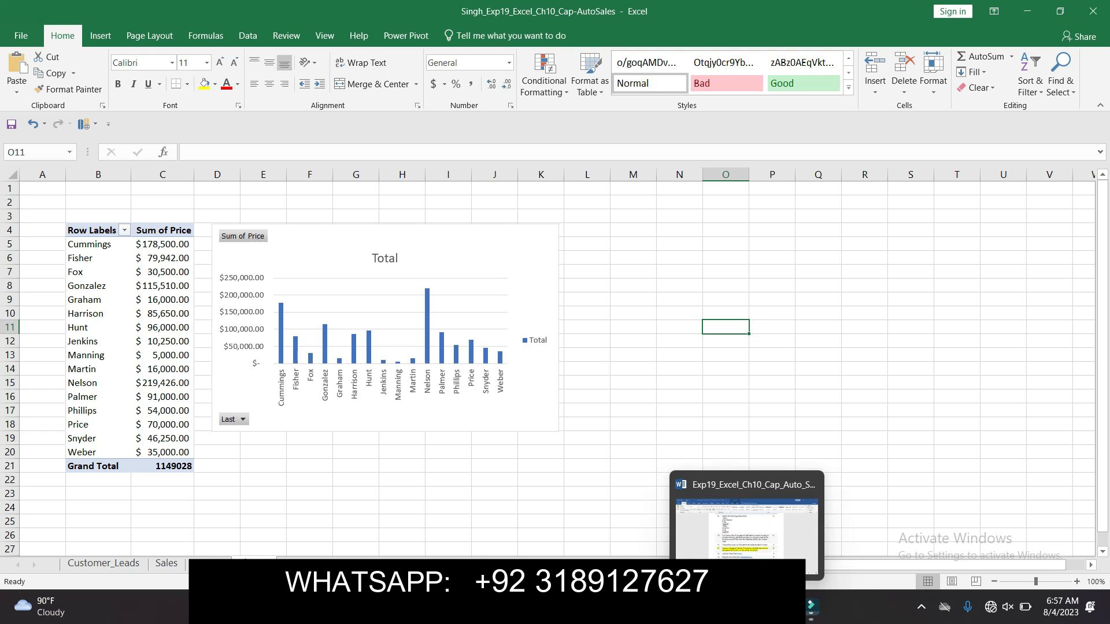
{"action": "left_click", "coordinate": [742, 555]}
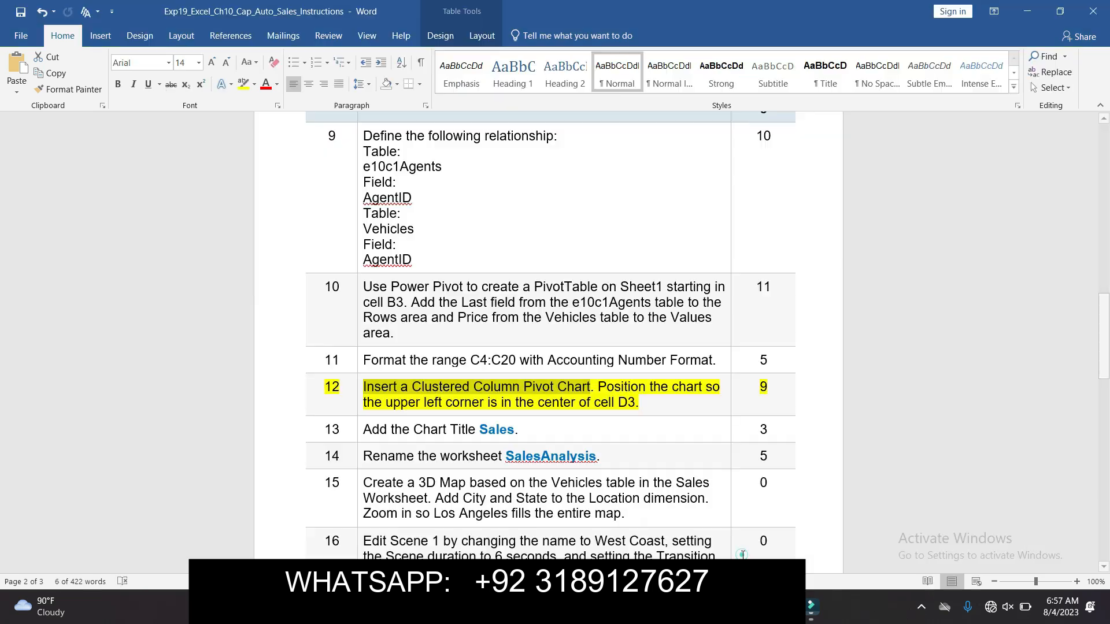
{"action": "left_click", "coordinate": [359, 383]}
{"action": "left_click", "coordinate": [415, 358]}
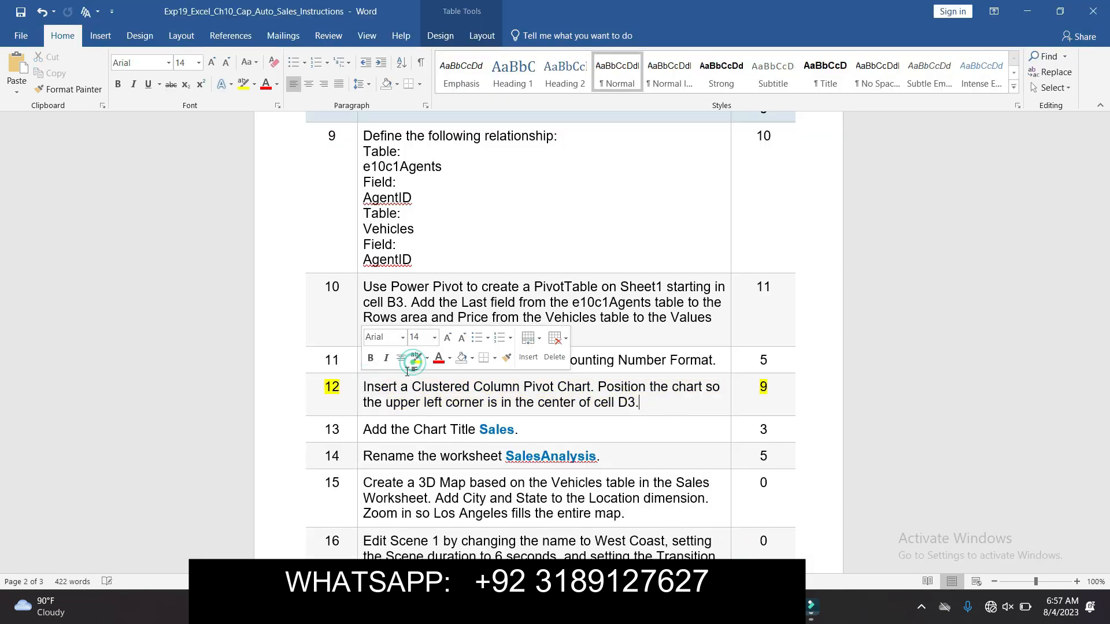
{"action": "left_click", "coordinate": [357, 429]}
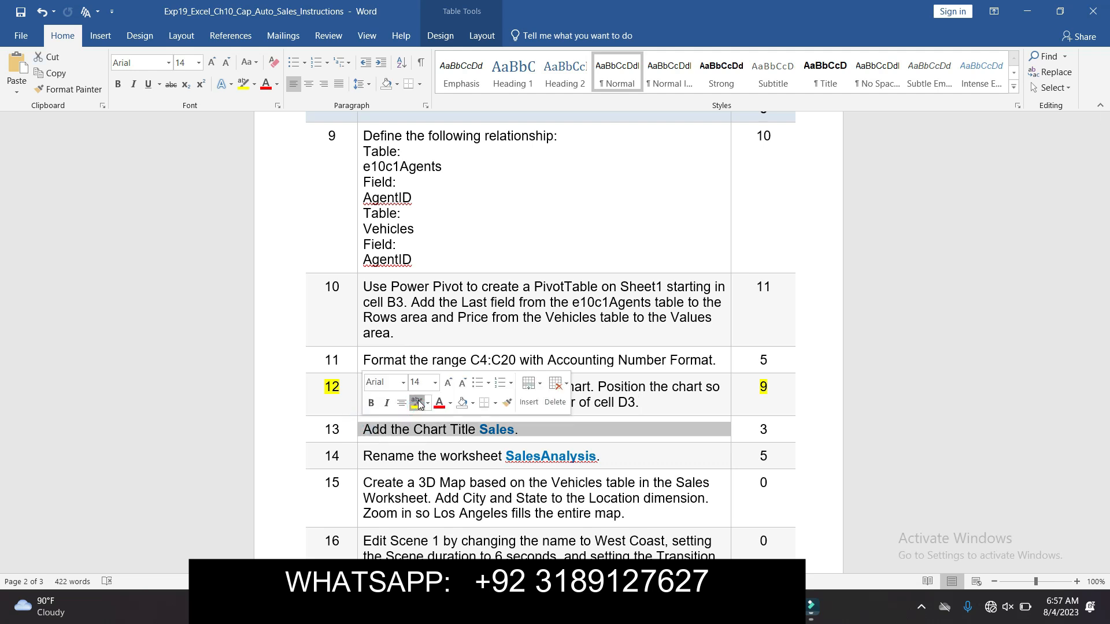
{"action": "left_click", "coordinate": [417, 403]}
{"action": "left_click", "coordinate": [478, 429]}
{"action": "left_click_drag", "start_coordinate": [478, 429], "coordinate": [515, 432]}
{"action": "left_click", "coordinate": [529, 429]}
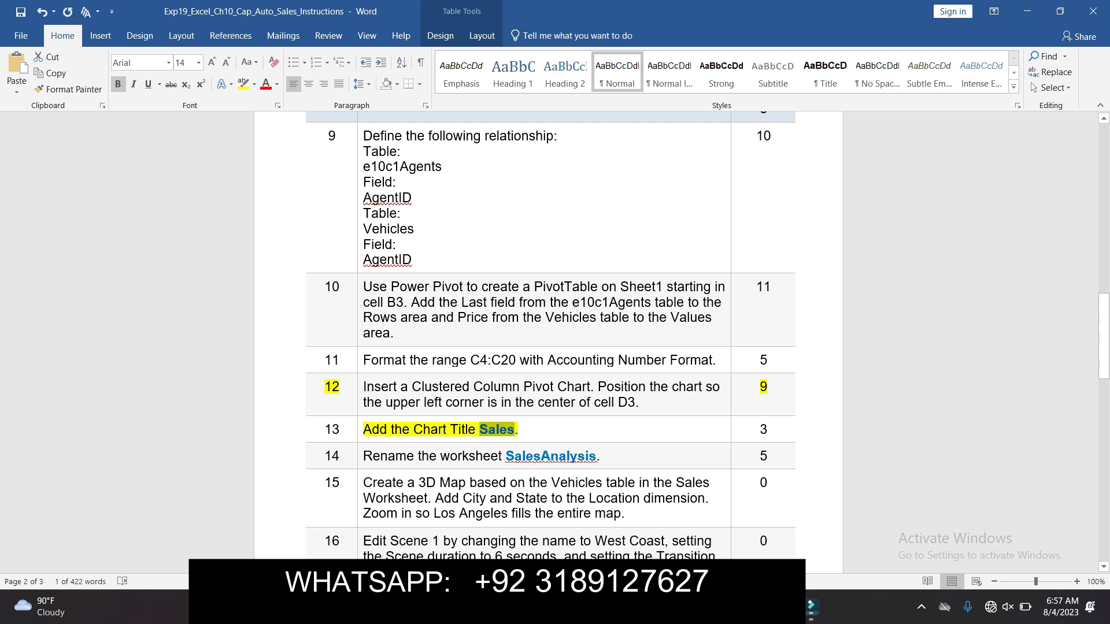
- Switch to the Excel workbook and change the PivotChart's title to Sales
{"action": "mouse_move", "coordinate": [715, 607]}
{"action": "left_click", "coordinate": [714, 546]}
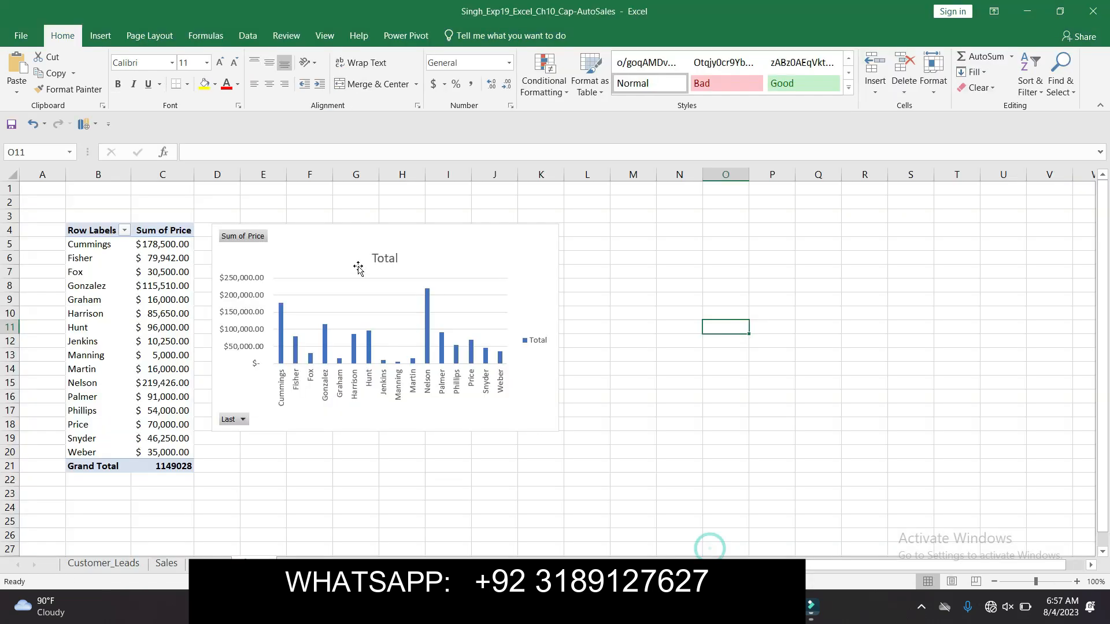
{"action": "left_click", "coordinate": [399, 260]}
{"action": "double_click", "coordinate": [397, 258]}
{"action": "key", "text": "Delete"}
{"action": "type", "text": "Sales"}
{"action": "left_click", "coordinate": [470, 257]}
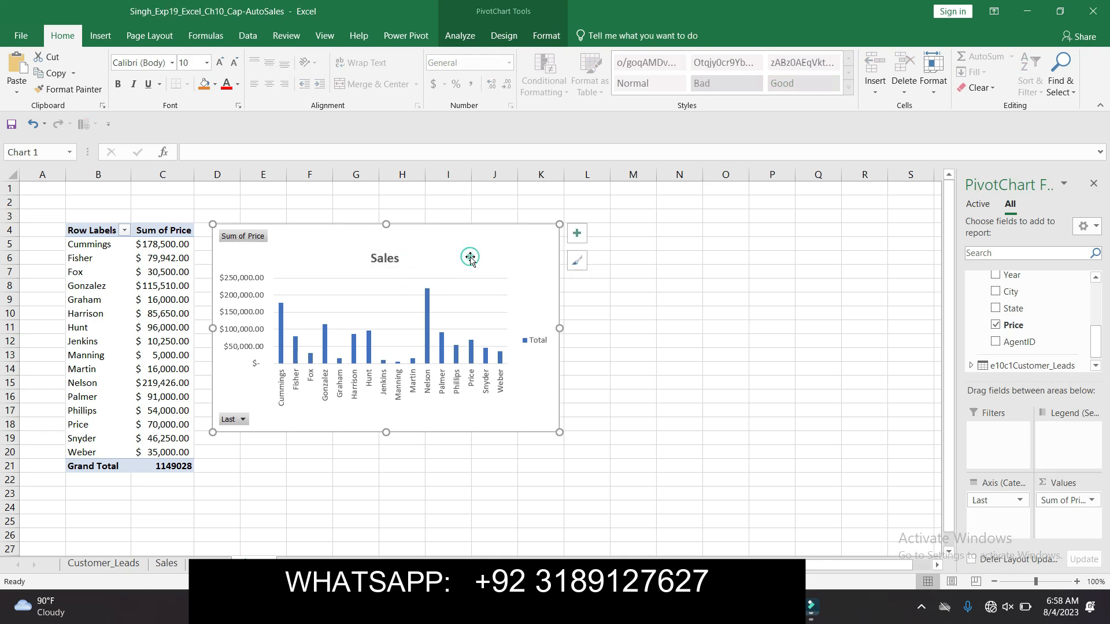
- In the Word instructions, clear the step 13 highlight, highlight step 14 in yellow, and select the sheet name SalesAnalysis
{"action": "mouse_move", "coordinate": [743, 604]}
{"action": "left_click", "coordinate": [729, 548]}
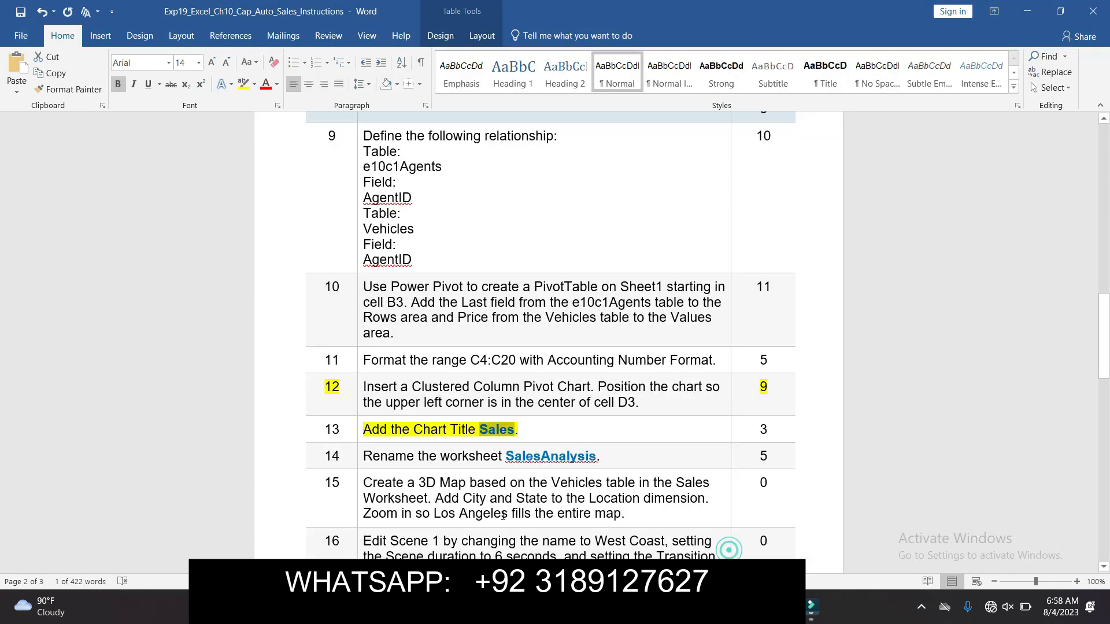
{"action": "left_click", "coordinate": [359, 431]}
{"action": "left_click", "coordinate": [416, 411]}
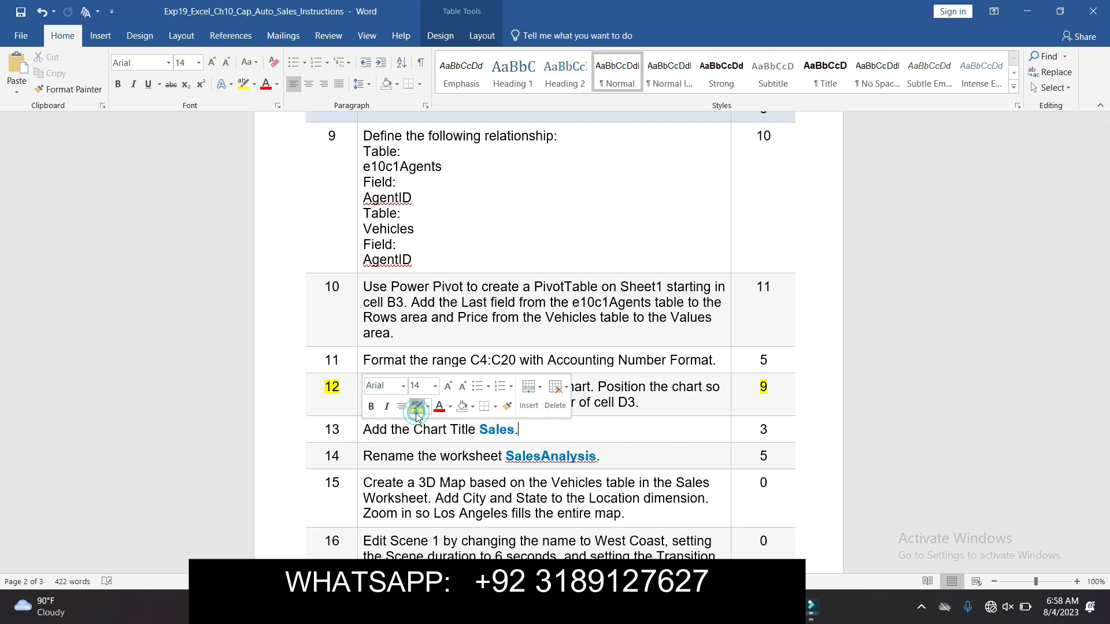
{"action": "left_click", "coordinate": [360, 457]}
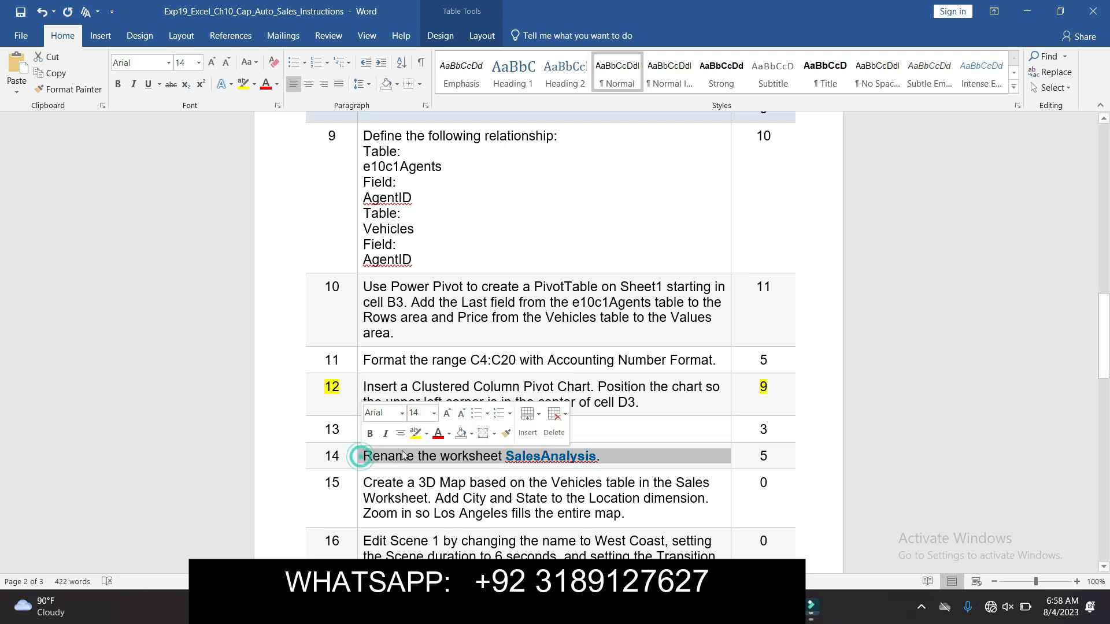
{"action": "left_click", "coordinate": [414, 434]}
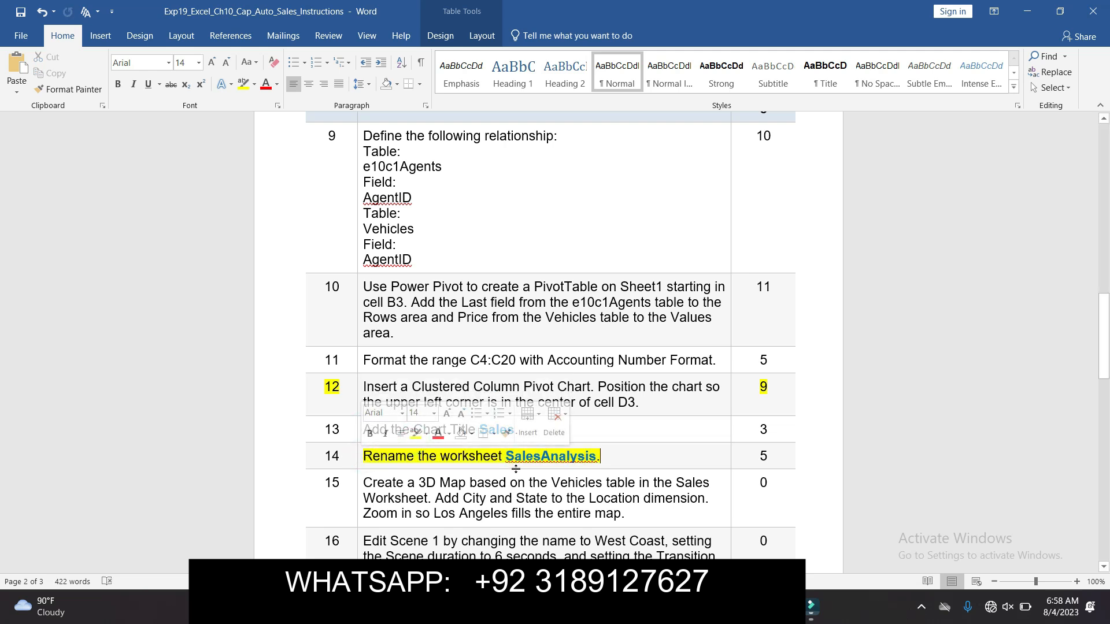
{"action": "left_click_drag", "start_coordinate": [506, 460], "coordinate": [598, 458]}
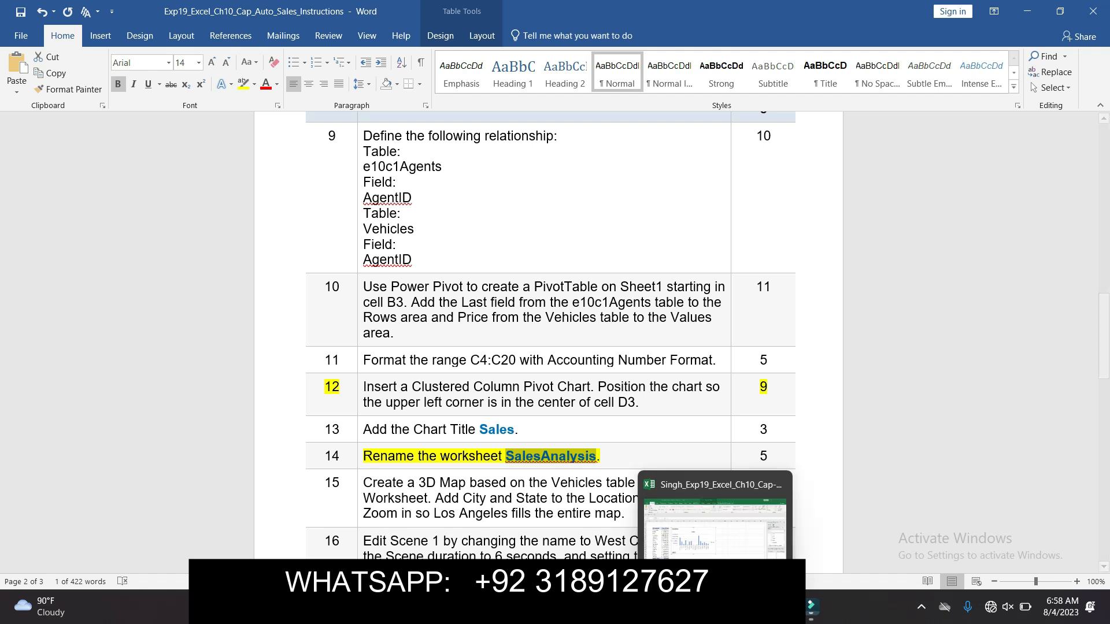
- Switch to Excel and rename the worksheet holding the PivotTable and PivotChart as SalesAnalysis
{"action": "left_click", "coordinate": [705, 546]}
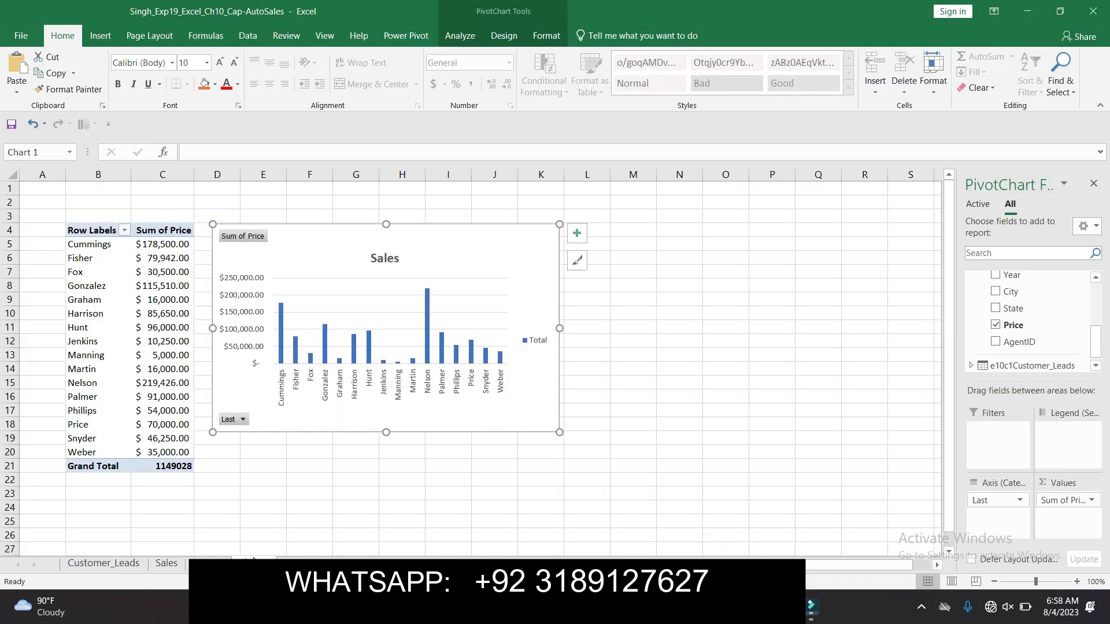
{"action": "right_click", "coordinate": [254, 559]}
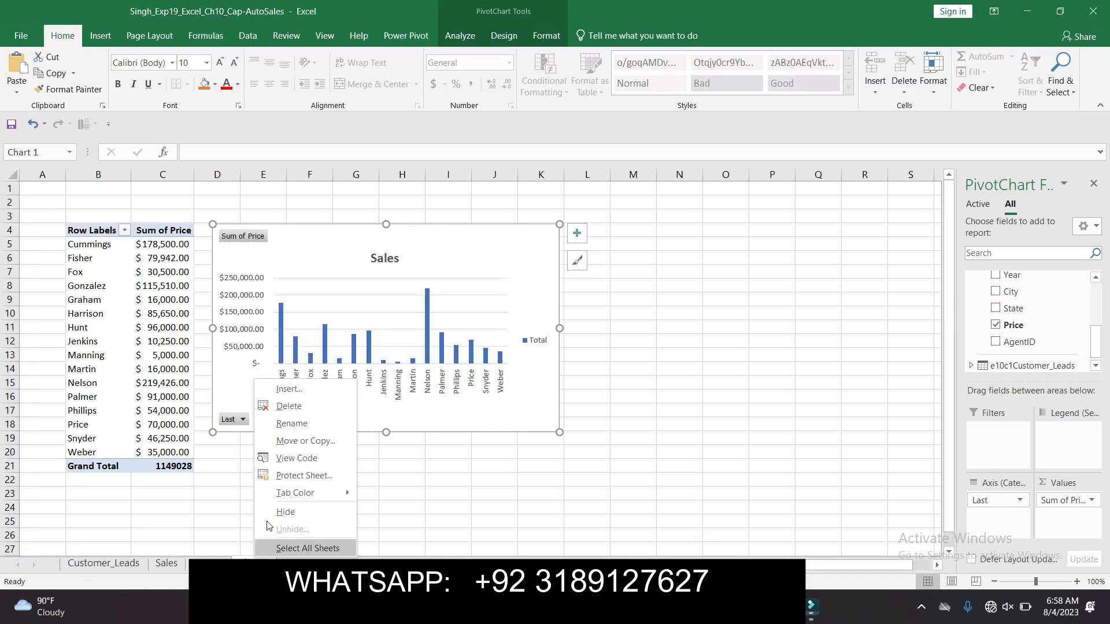
{"action": "left_click", "coordinate": [300, 428]}
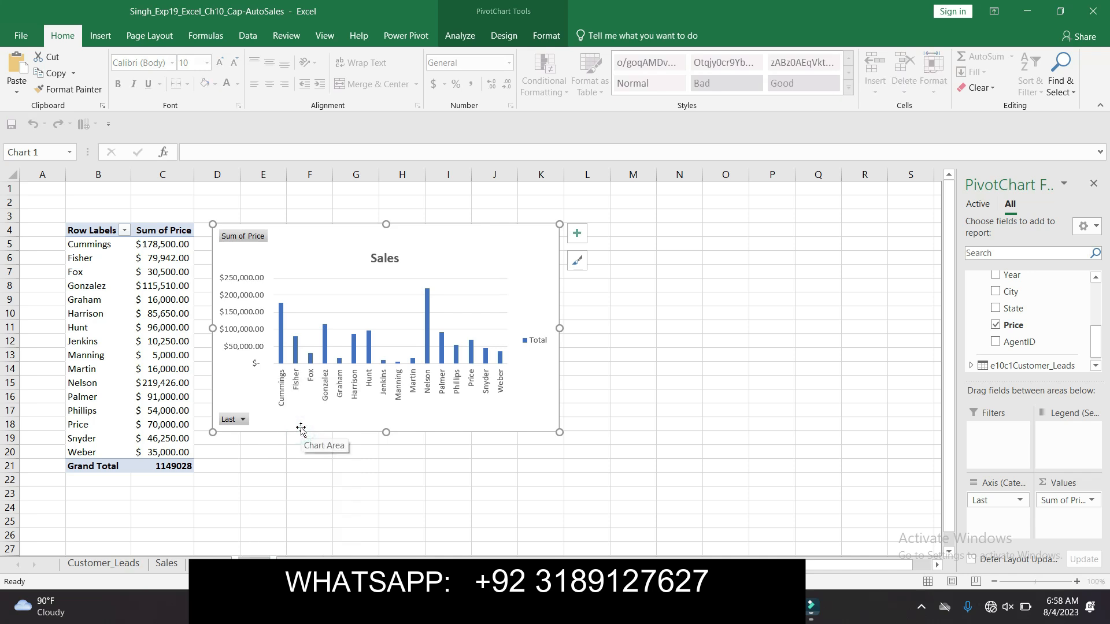
{"action": "key", "text": "Return"}
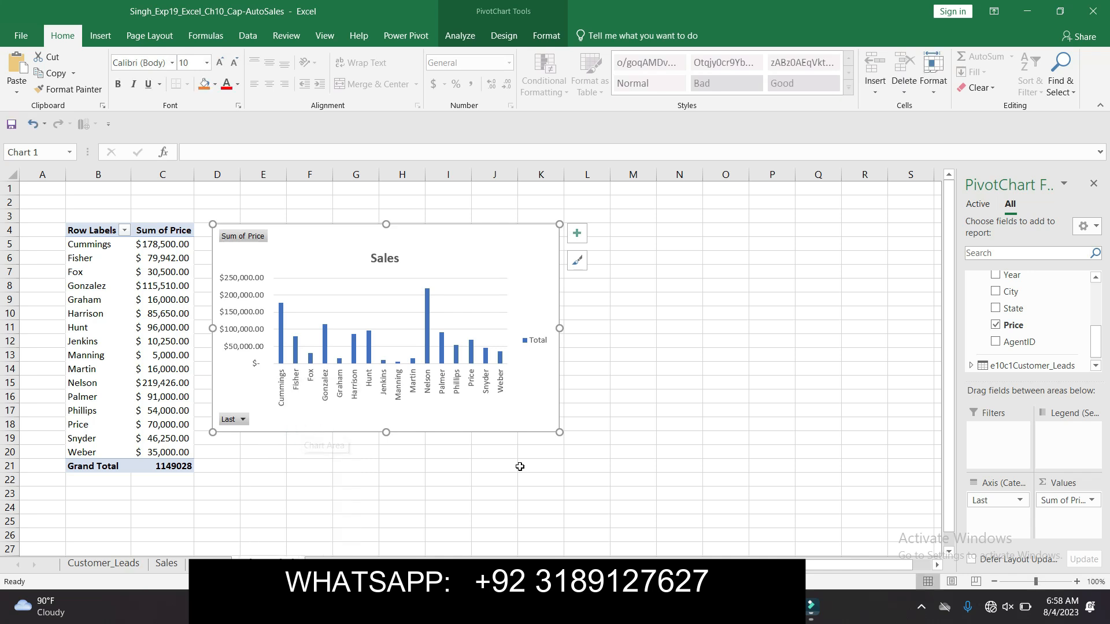
- In the Word instructions, clear the step 14 highlight and highlight step 15 about creating a 3D Map in yellow
{"action": "mouse_move", "coordinate": [746, 607]}
{"action": "left_click", "coordinate": [750, 532]}
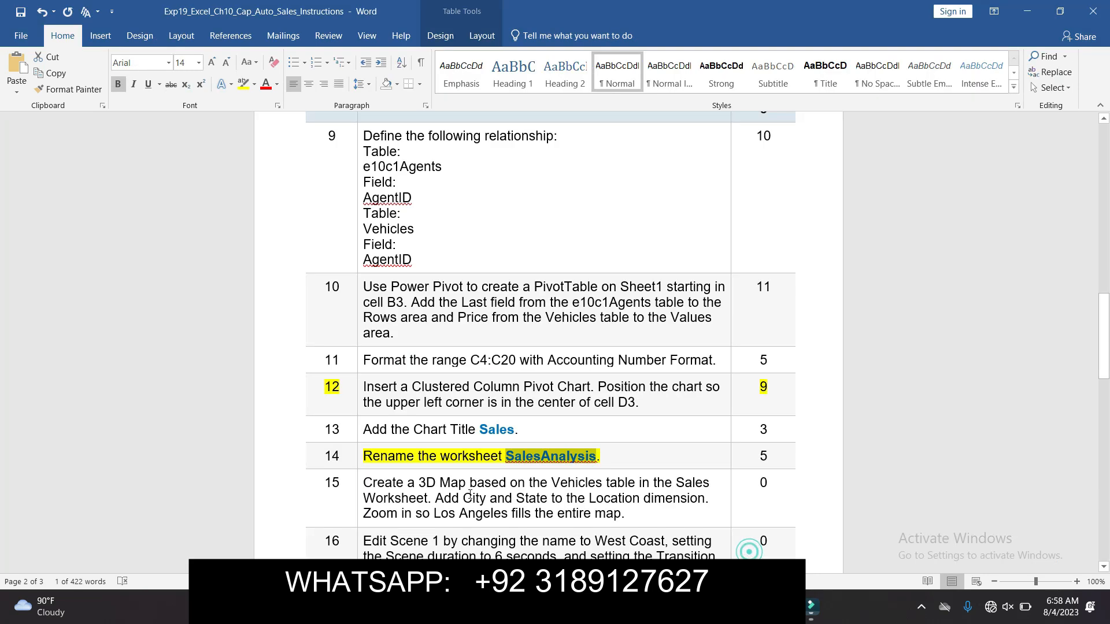
{"action": "left_click", "coordinate": [361, 456]}
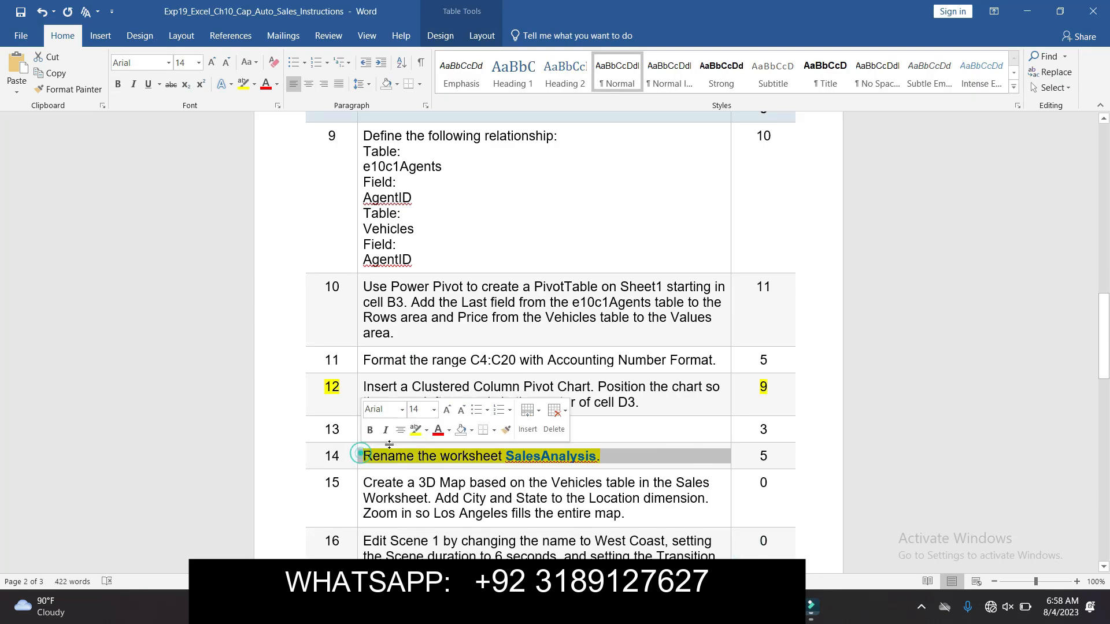
{"action": "left_click", "coordinate": [414, 437]}
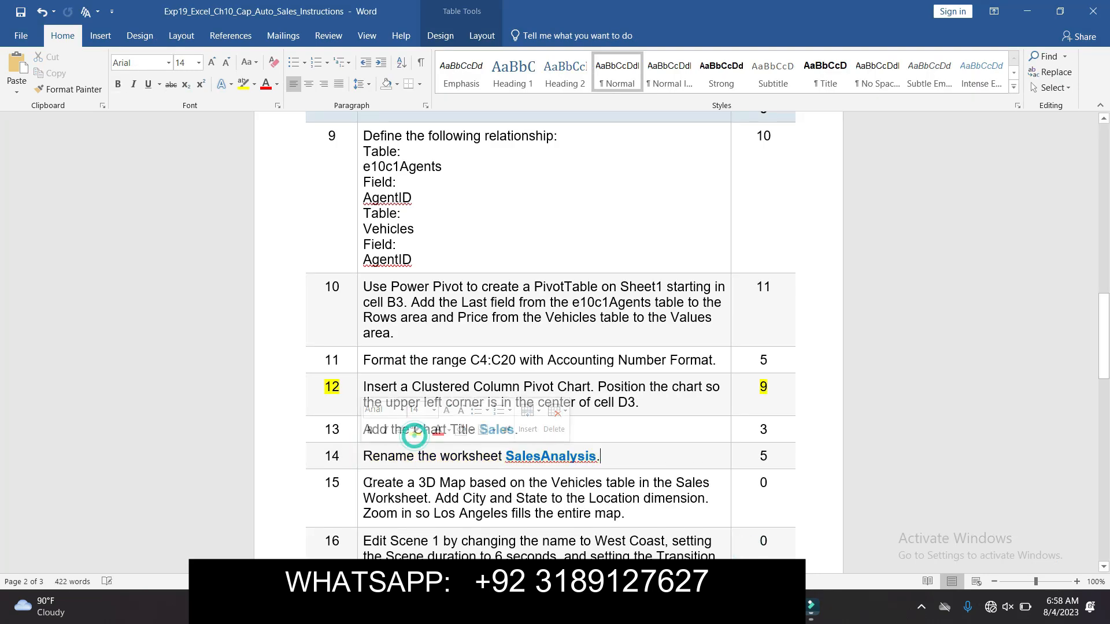
{"action": "left_click", "coordinate": [359, 484]}
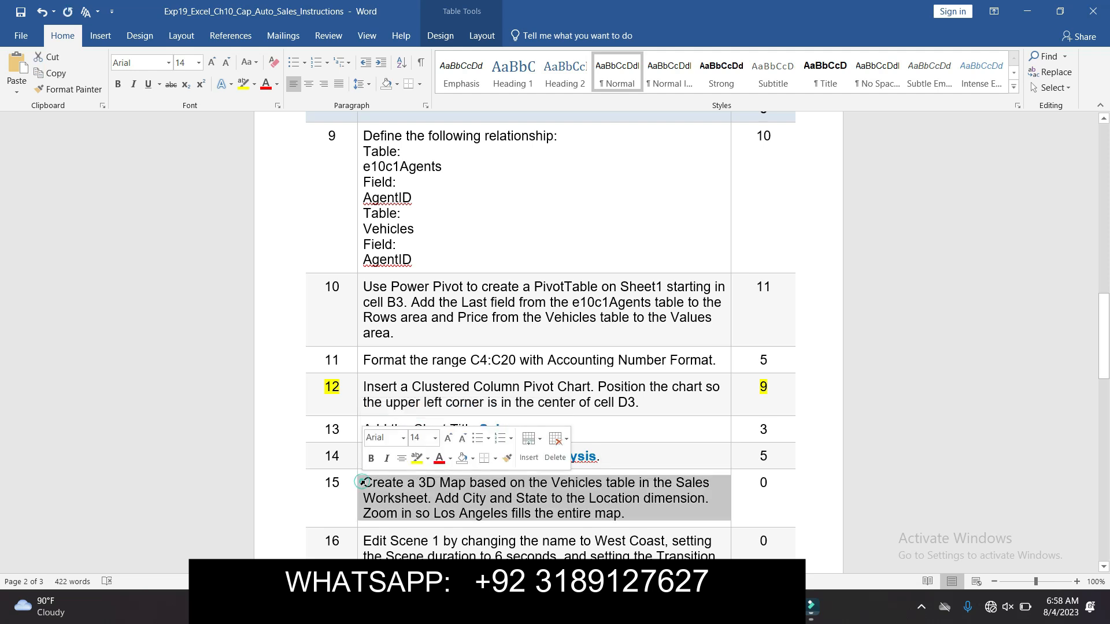
{"action": "left_click", "coordinate": [415, 461]}
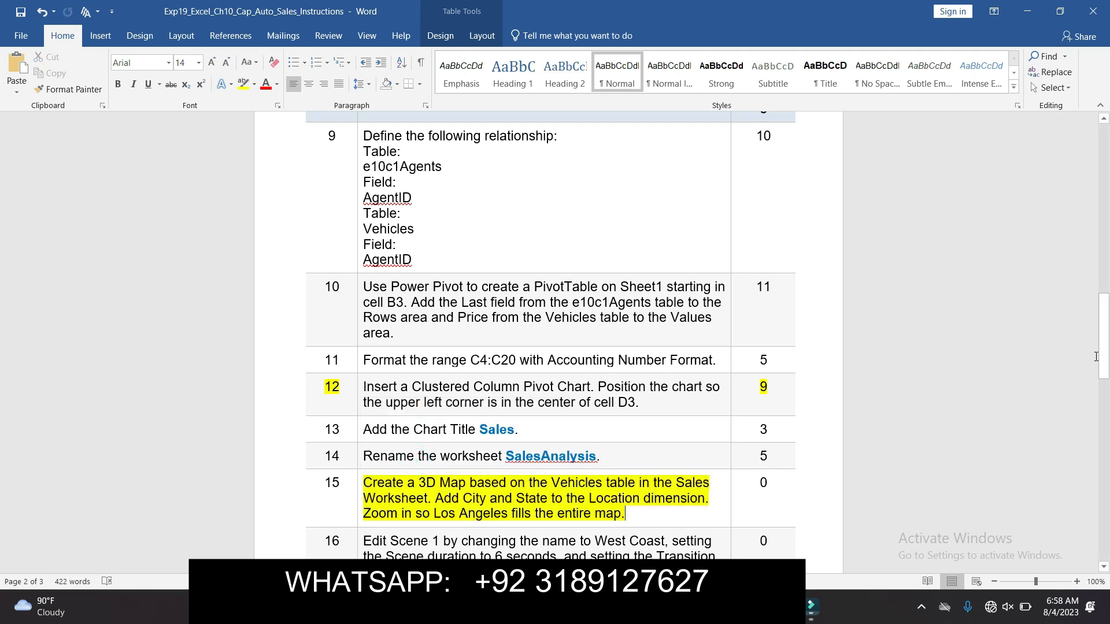
- Close the Word instructions document and the Excel workbook without saving the changes to either file
{"action": "left_click_drag", "start_coordinate": [1096, 356], "coordinate": [1108, 153]}
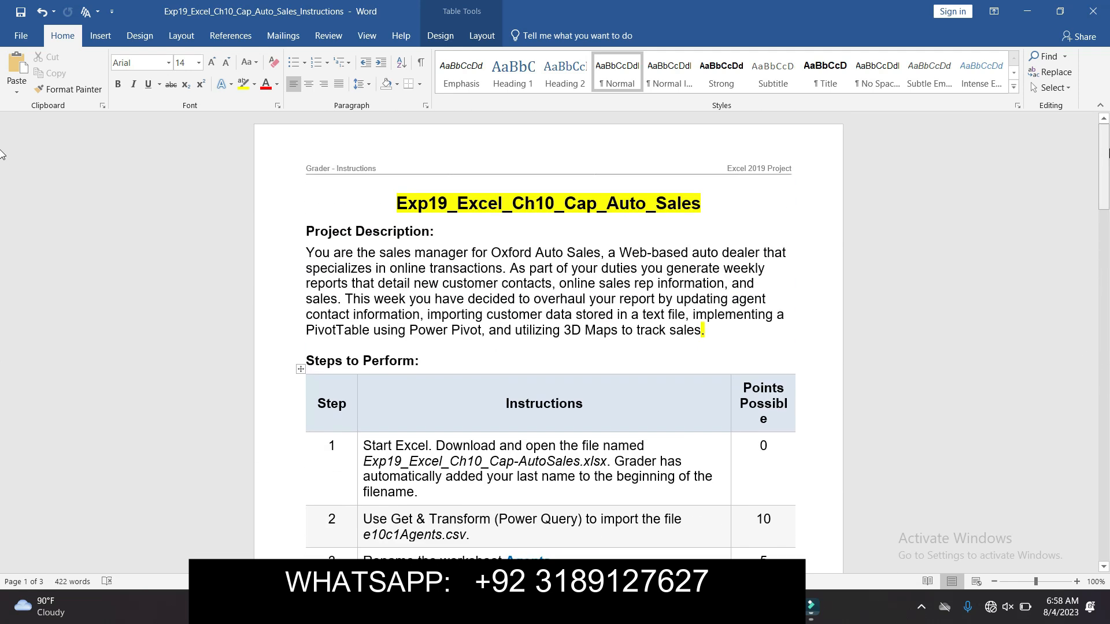
{"action": "left_click", "coordinate": [1093, 12]}
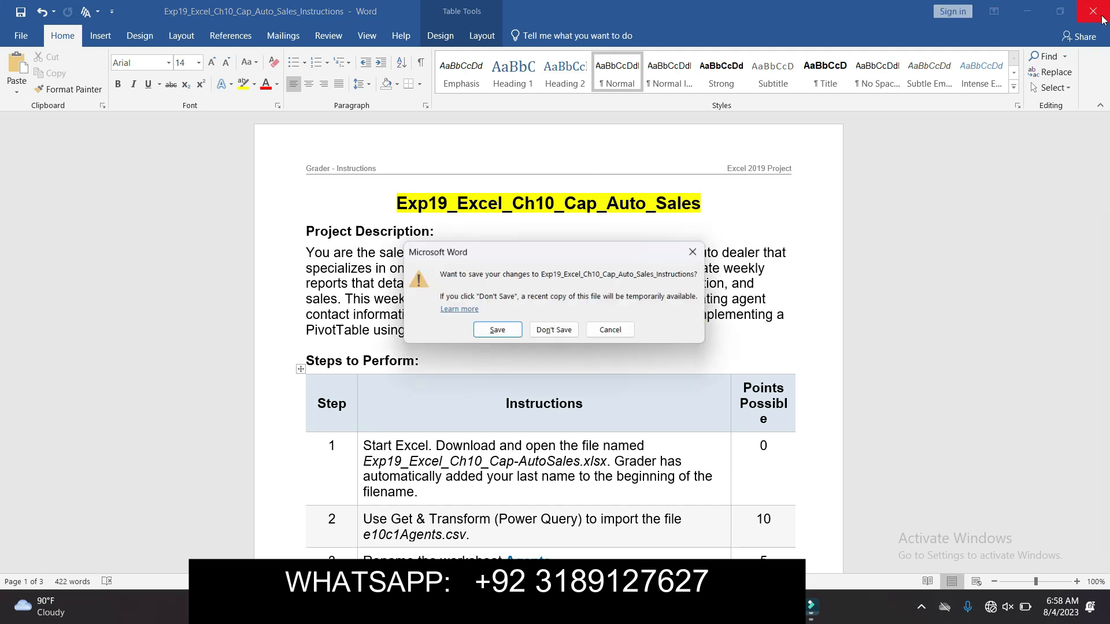
{"action": "left_click", "coordinate": [562, 331]}
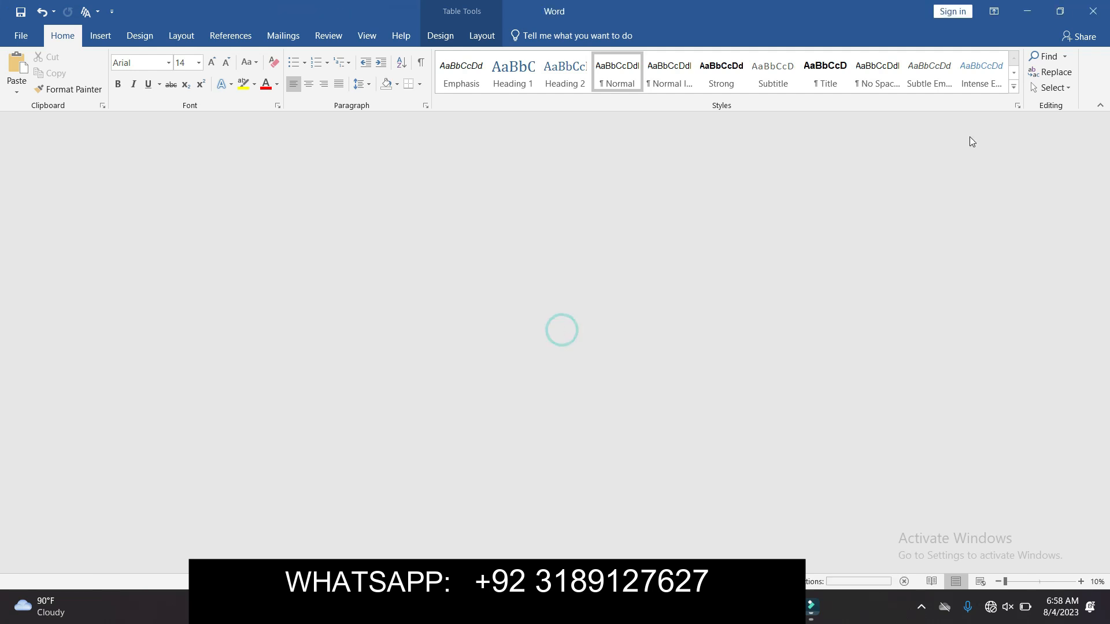
{"action": "left_click", "coordinate": [1094, 11]}
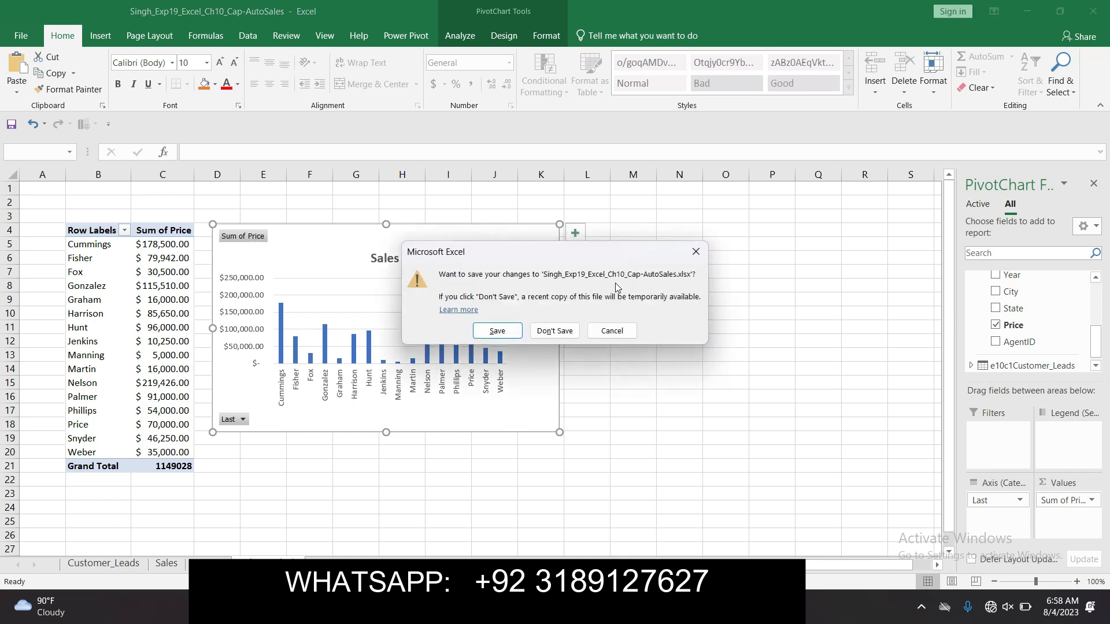
{"action": "left_click", "coordinate": [564, 331]}
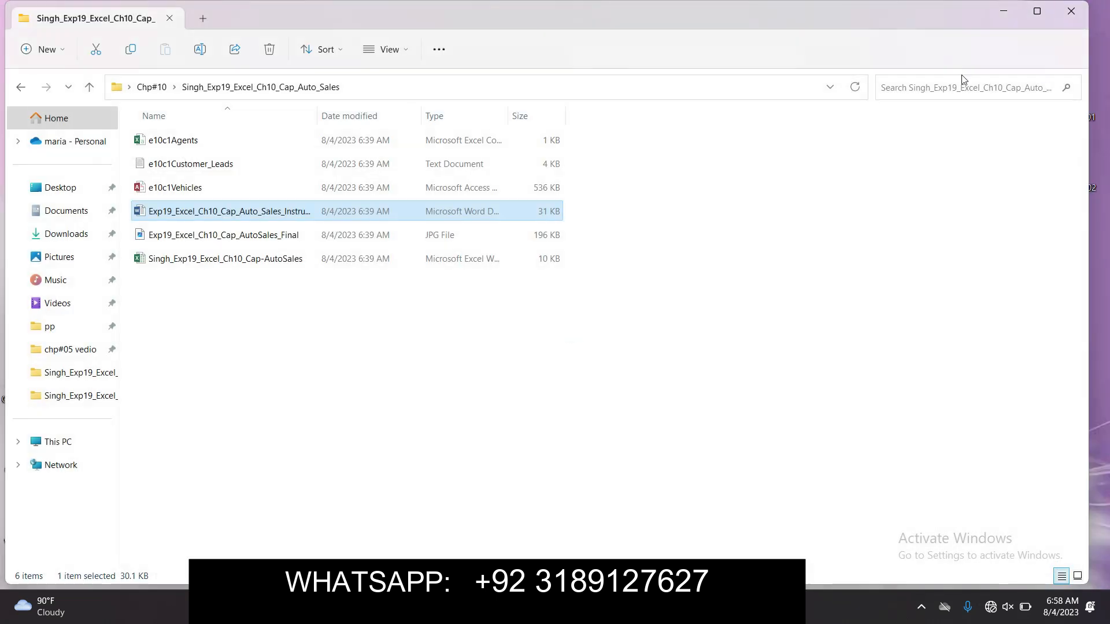